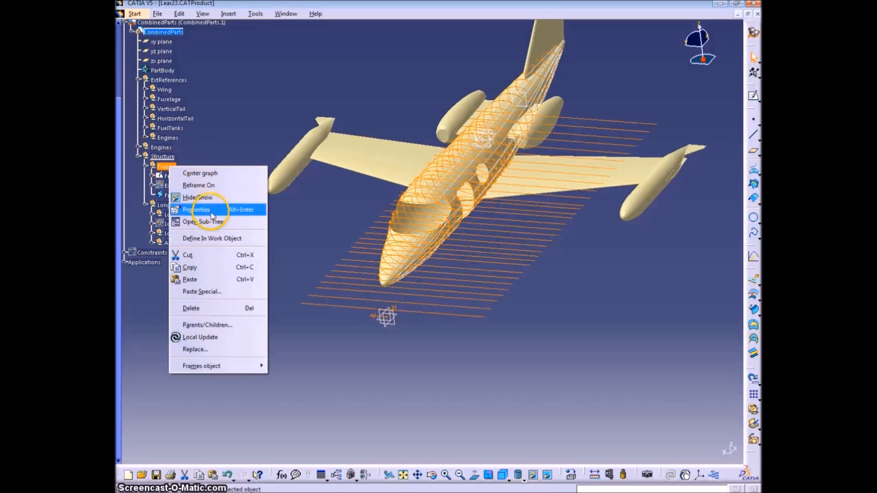
Insert a geometrical set named IndFrameStations with Frames as its father
click(196, 221)
click(228, 14)
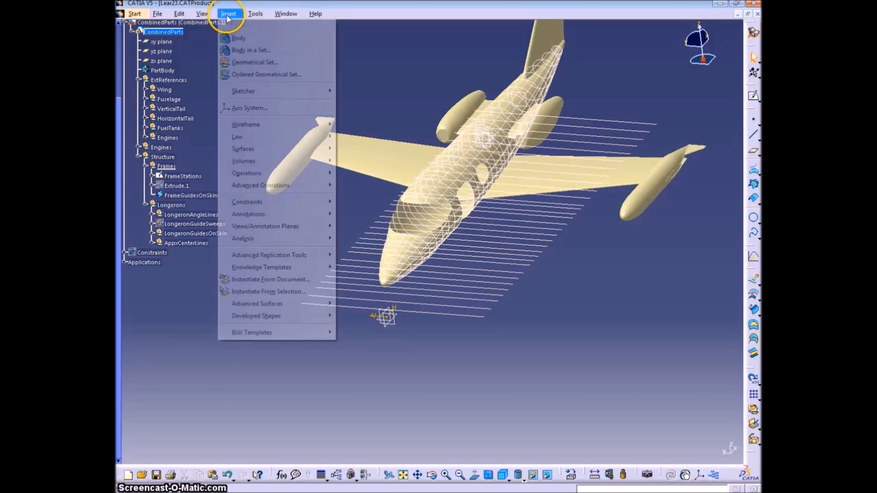
click(251, 59)
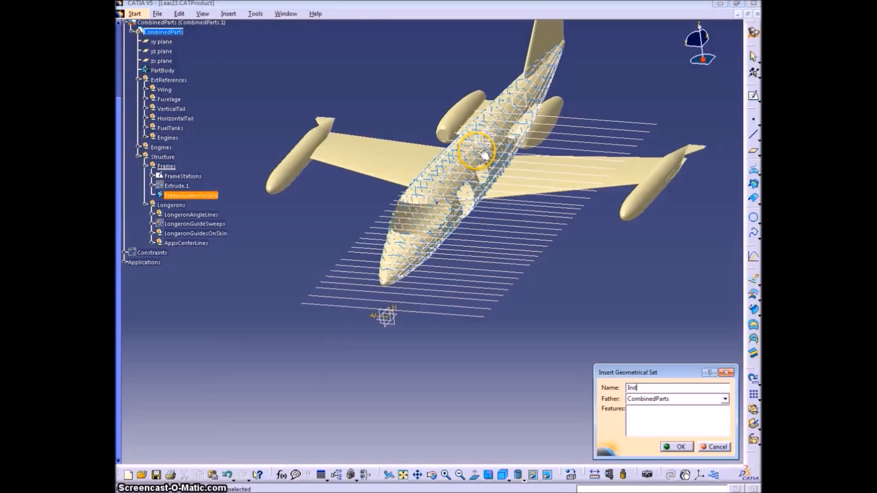
text(IndFrameStations)
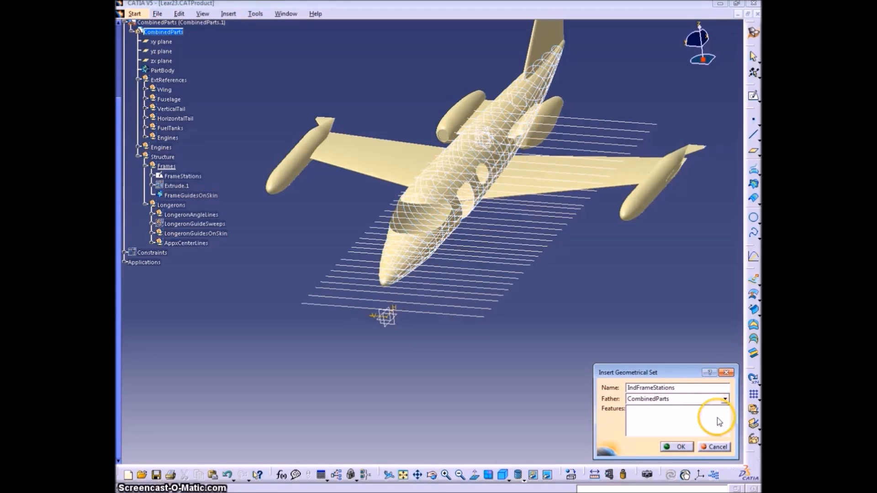
click(725, 399)
scroll(689, 426, down, 3)
click(641, 420)
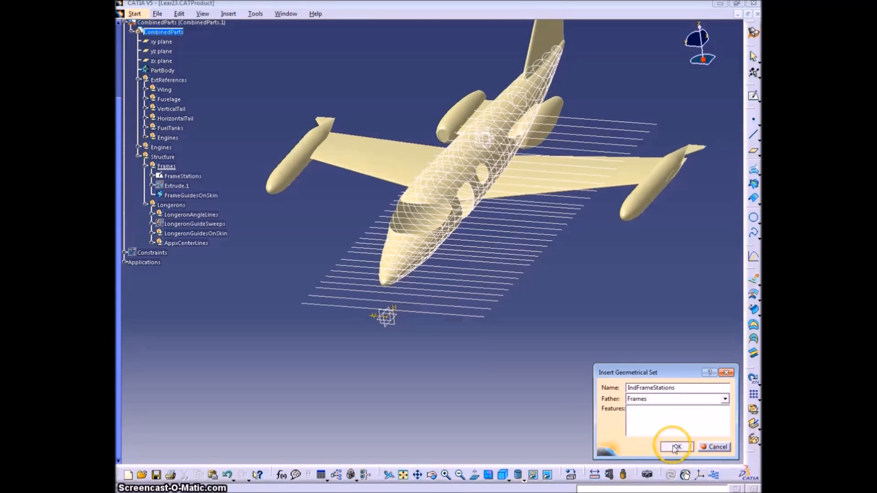
click(667, 446)
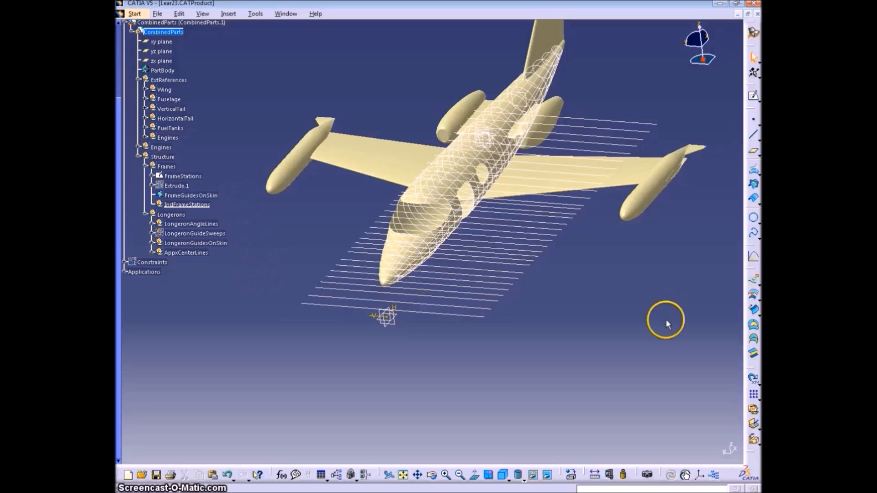
Create a Point-Point line between the two endpoints of the first frame station at the aircraft's nose
click(754, 136)
click(301, 301)
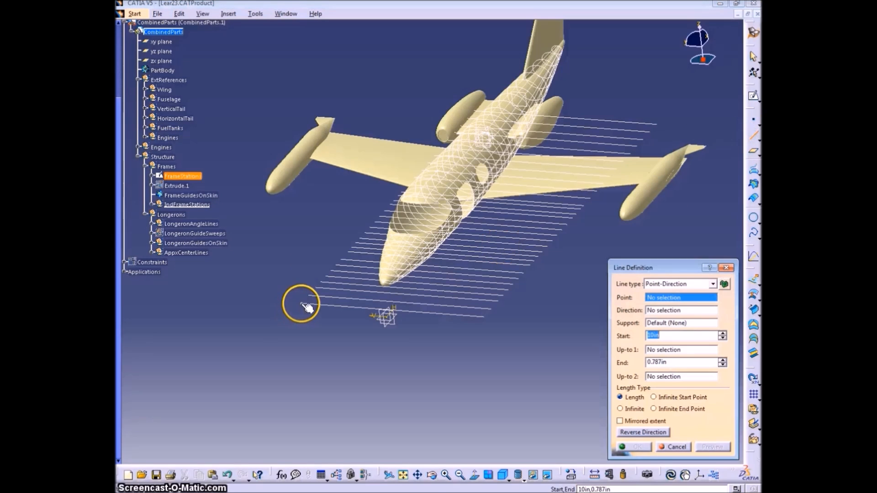
click(483, 318)
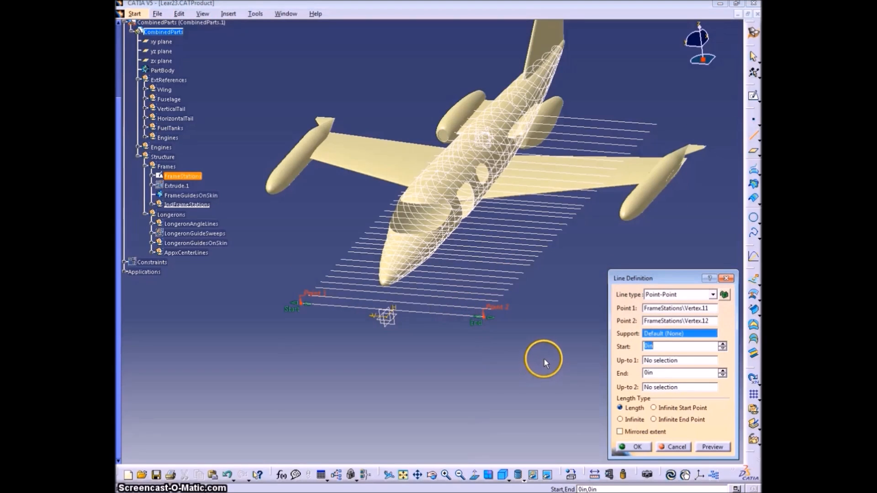
click(636, 447)
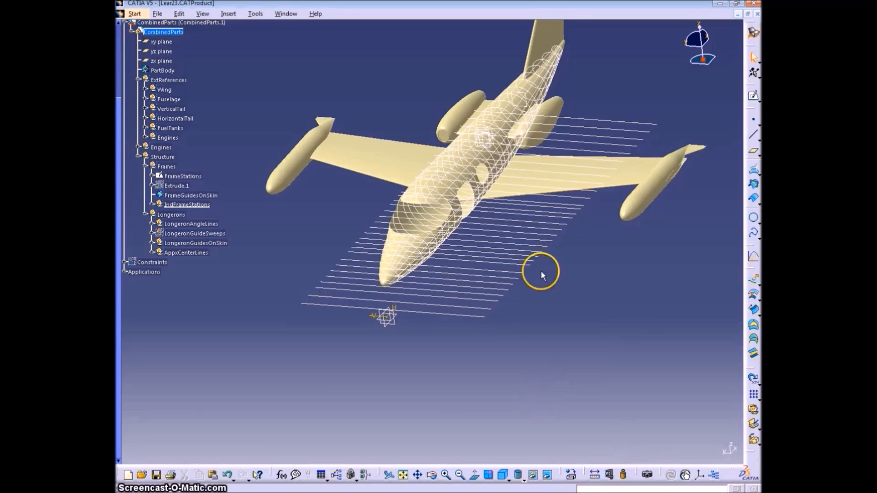
Change the graphic color of the new line in IndFrameStations to salmon red
click(153, 205)
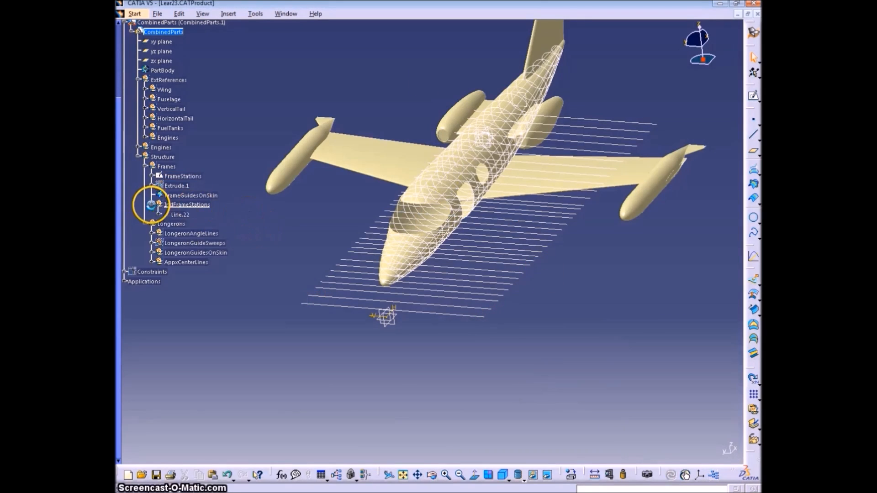
click(179, 215)
key(alt+Return)
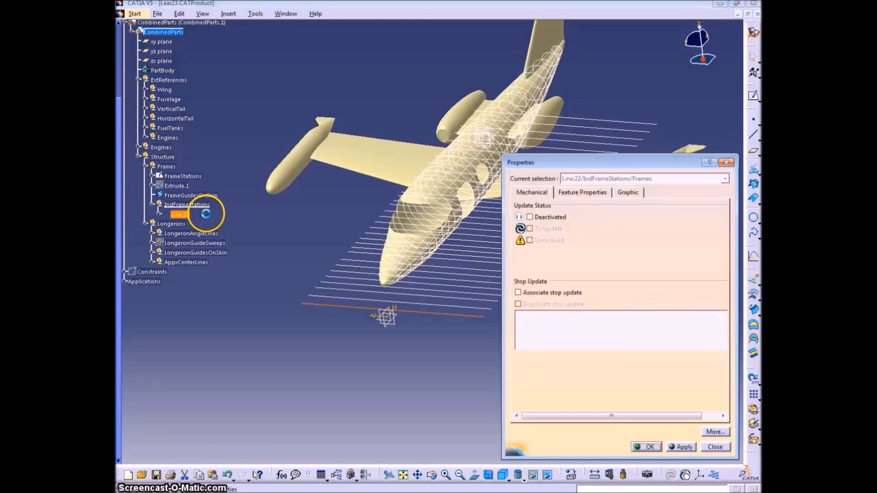
click(625, 193)
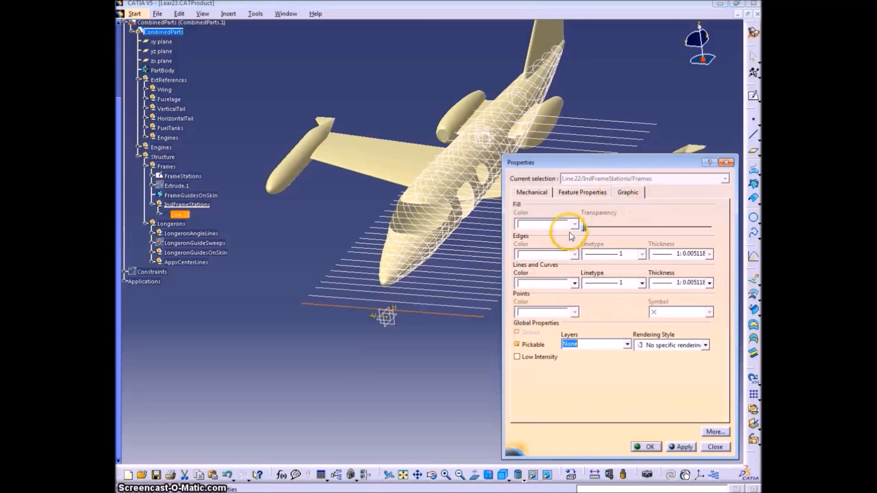
click(574, 283)
click(563, 344)
click(669, 443)
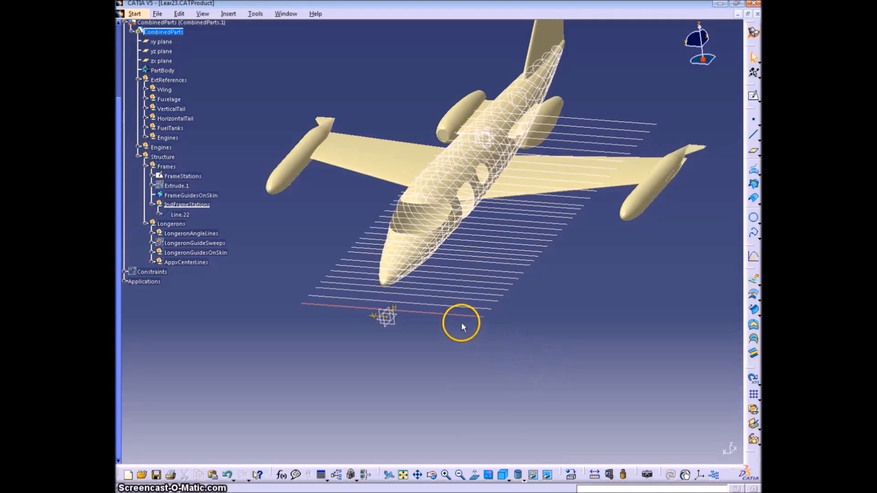
Create Point-Point lines joining the sketch endpoints of the second and third frame stations from the nose
click(755, 137)
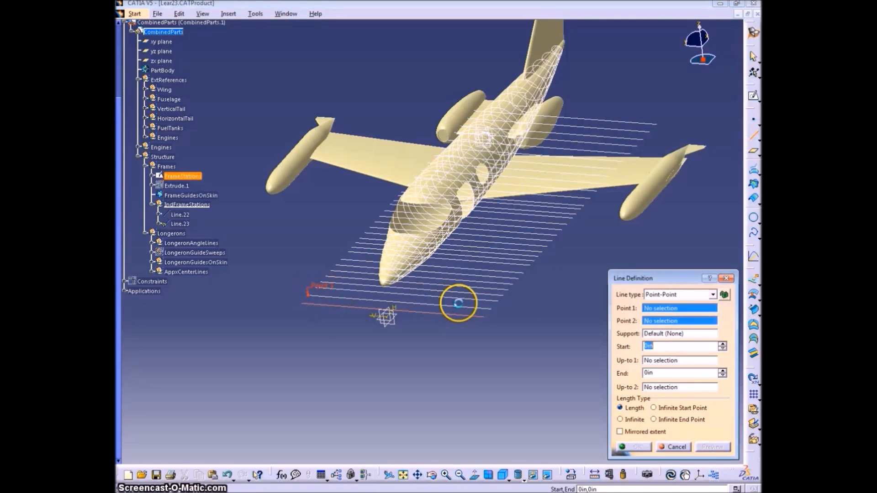
click(490, 309)
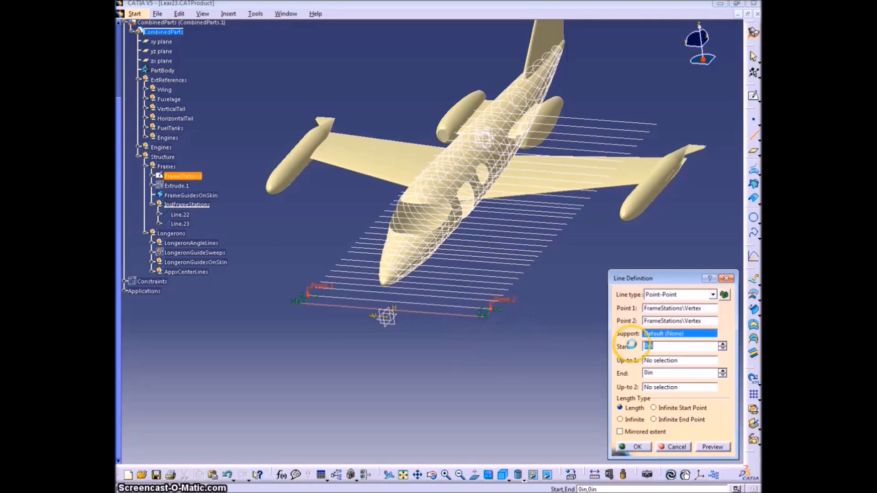
click(638, 447)
click(754, 135)
click(315, 287)
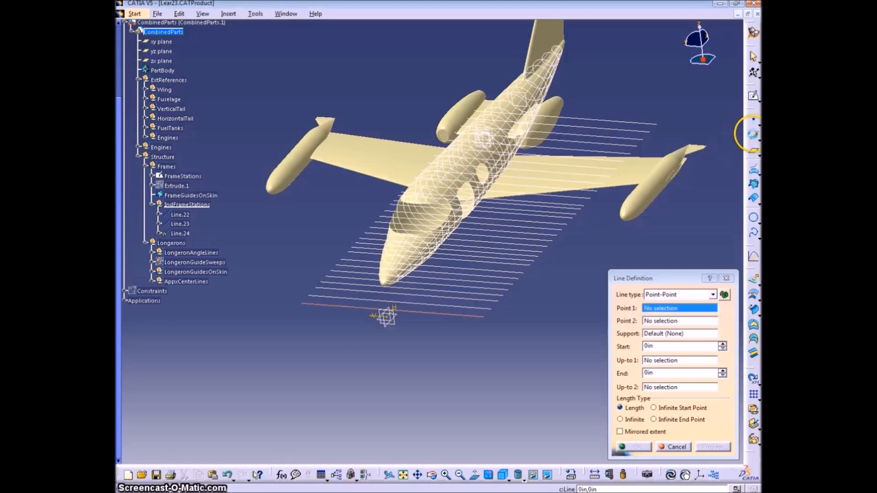
click(497, 311)
click(499, 301)
key(Return)
Create Point-Point lines across the fourth and fifth frame stations between their sketch endpoints
click(322, 281)
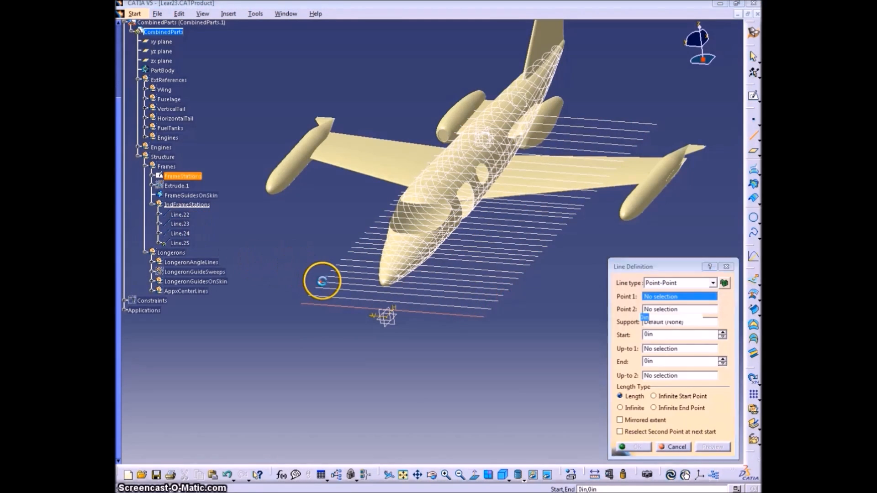
click(505, 294)
key(Return)
click(323, 274)
click(507, 290)
middle_drag(507, 290, 494, 276)
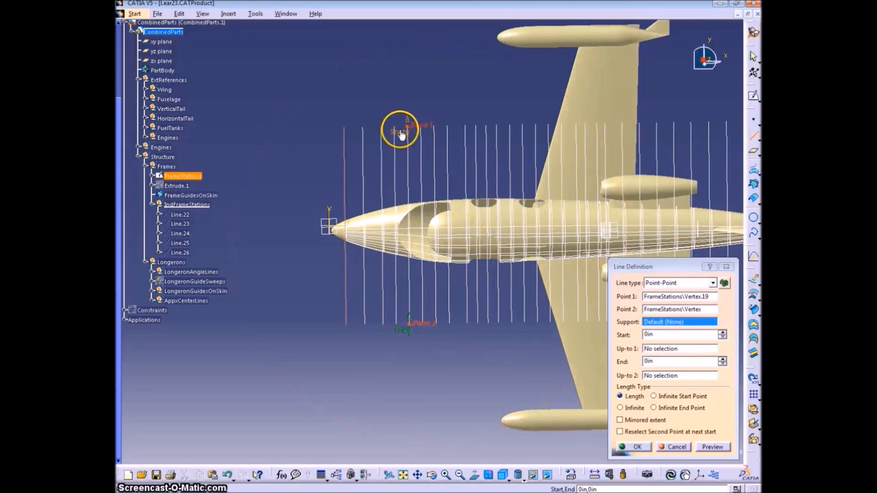
click(631, 449)
Create Point-Point lines across the sixth to ninth frame stations, joining each station's two endpoints
click(421, 127)
click(422, 323)
click(632, 447)
click(434, 126)
click(436, 324)
click(632, 448)
click(447, 125)
click(466, 125)
click(467, 323)
click(631, 447)
Create Point-Point lines across the tenth to thirteenth frame stations, joining each station's two endpoints
click(475, 125)
click(477, 323)
click(631, 447)
click(486, 125)
click(489, 323)
click(632, 448)
click(497, 125)
click(499, 323)
click(632, 448)
click(509, 125)
click(511, 322)
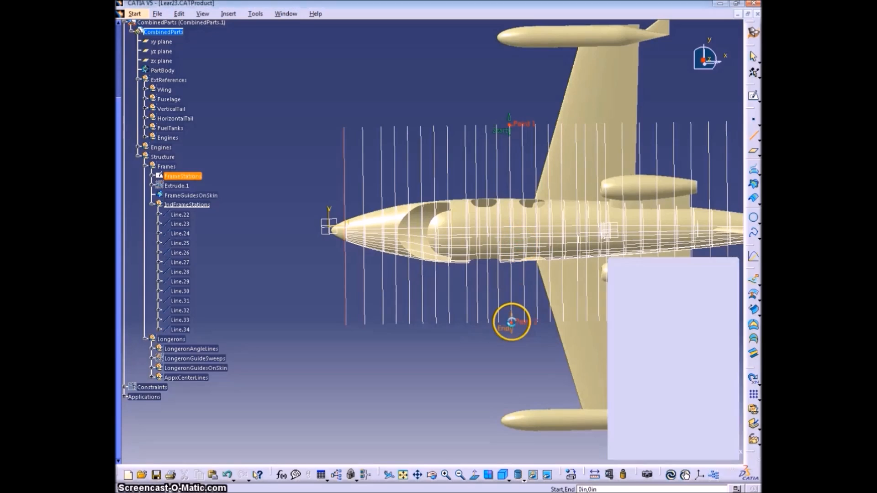
click(631, 448)
Create Point-Point lines across the fourteenth to sixteenth frame stations near the wing's leading edge
click(522, 125)
middle_drag(523, 322, 435, 337)
click(632, 447)
click(447, 138)
click(448, 337)
click(632, 448)
click(460, 139)
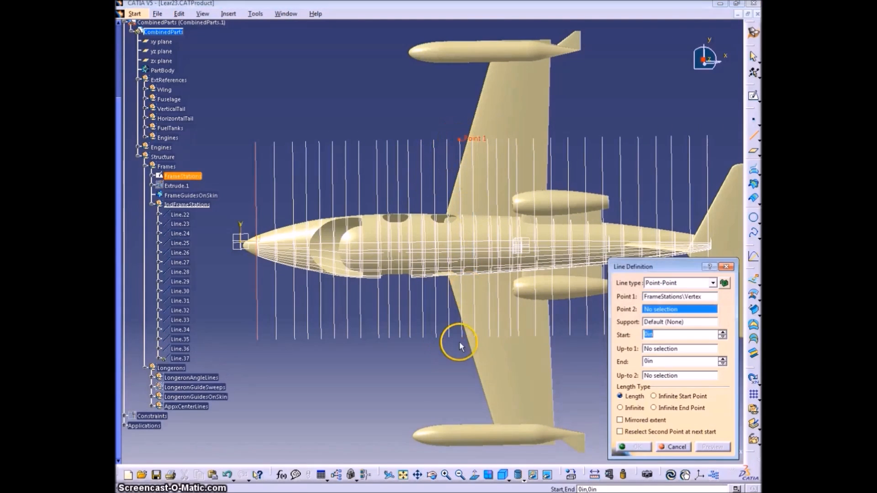
click(462, 337)
click(632, 447)
Create Point-Point lines across the seventeenth to twentieth frame stations over the wing
click(474, 337)
click(632, 447)
click(488, 139)
click(489, 337)
click(631, 448)
click(496, 139)
click(499, 336)
click(632, 447)
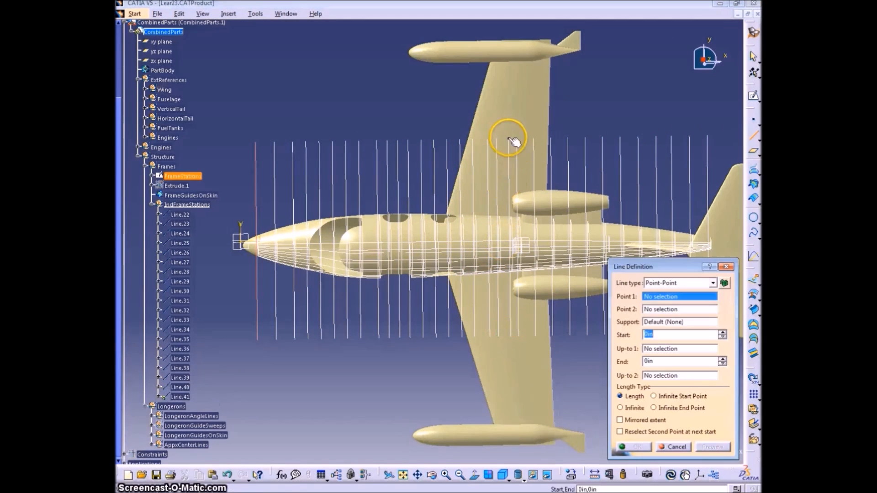
click(510, 337)
key(Return)
Create Point-Point lines across the twenty-first to twenty-third frame stations, up to the wing's trailing edge
click(518, 139)
click(519, 337)
key(Return)
click(534, 139)
click(535, 337)
key(Return)
click(553, 335)
key(Return)
Create Point-Point lines across the twenty-fourth and twenty-fifth frame stations behind the wing
click(568, 138)
click(569, 336)
key(Return)
click(586, 139)
click(588, 334)
key(Return)
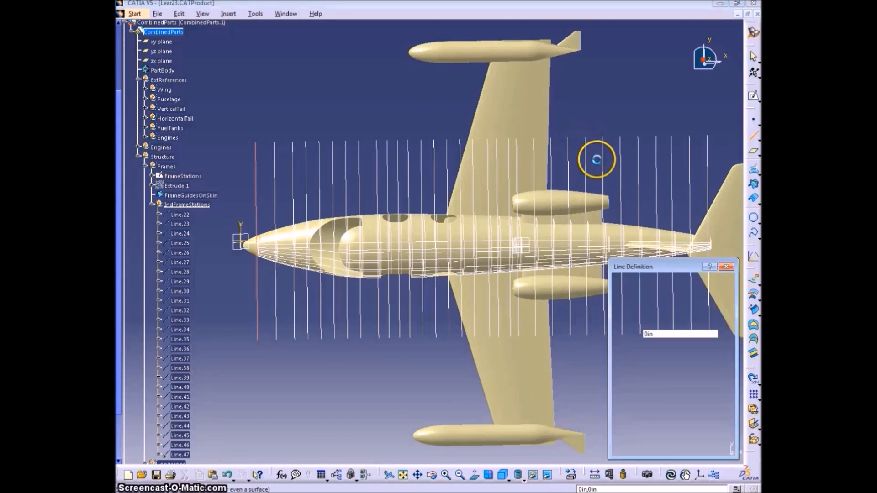
Create Point-Point lines across the remaining frame stations, from the twenty-sixth to the last one at the tail
click(580, 146)
click(582, 343)
click(596, 146)
click(598, 342)
middle_drag(622, 169, 523, 143)
click(515, 120)
click(517, 316)
key(Return)
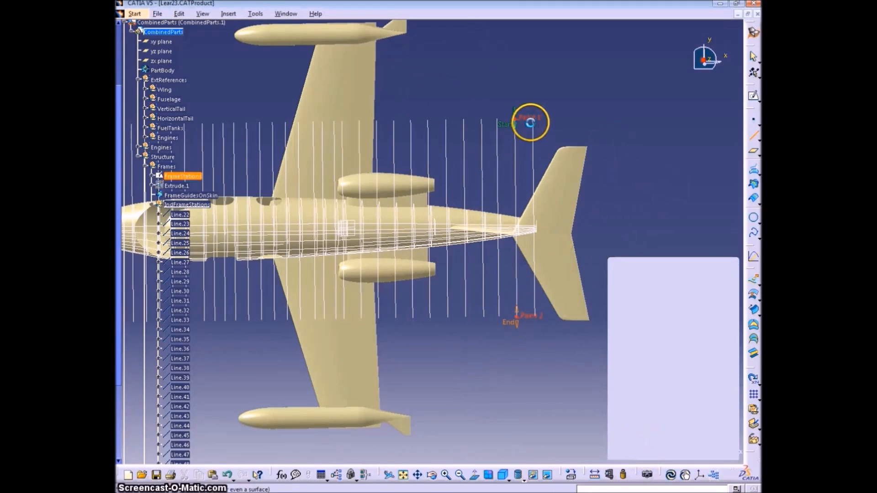
click(533, 120)
click(534, 316)
key(Return)
key(Escape)
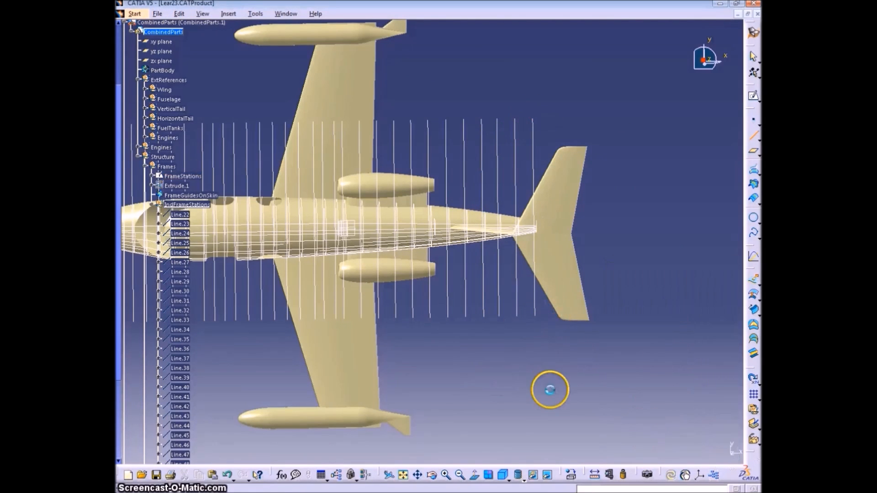
Hide the FrameStations sketch so only the individual station lines are displayed
right_click(181, 176)
click(209, 206)
middle_drag(304, 255, 475, 194)
ctrl+middle_drag(475, 194, 463, 226)
right_click(176, 176)
click(201, 205)
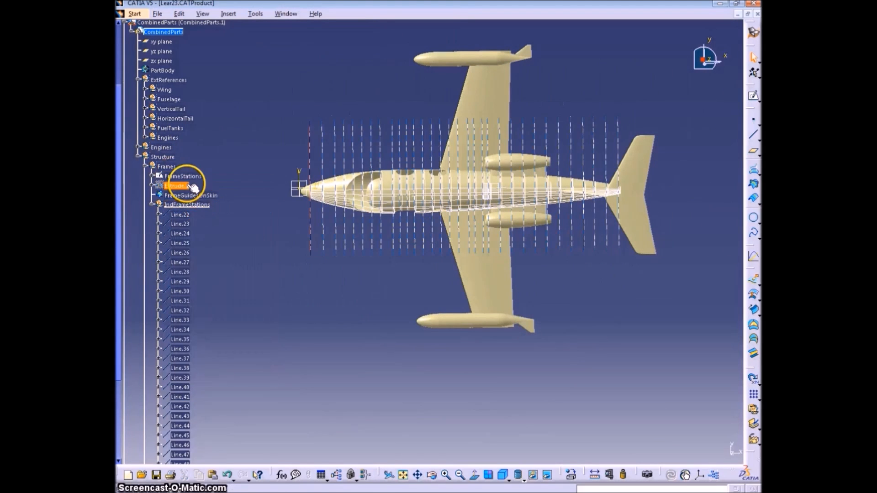
right_click(193, 187)
click(225, 208)
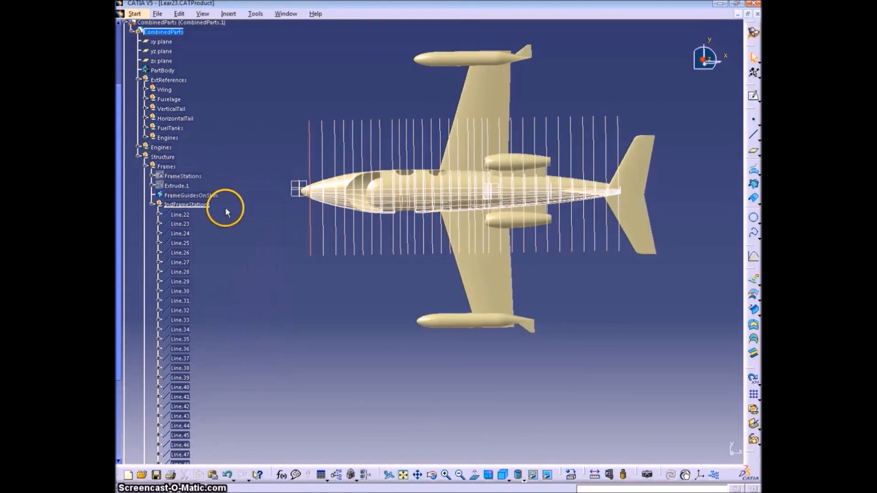
Set the graphic color of Line.23 through Line.53 to the same salmon red as the first line
double_click(185, 215)
click(679, 447)
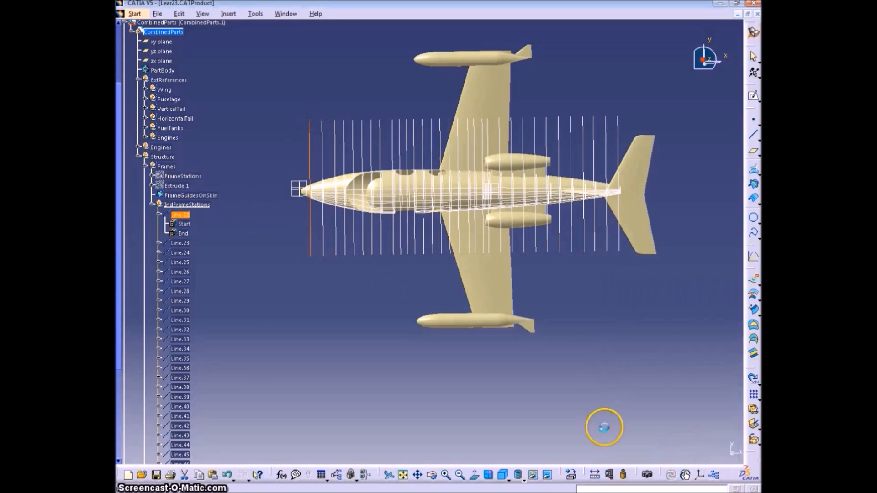
scroll(246, 294, down, 6)
shift+click(178, 354)
right_click(178, 354)
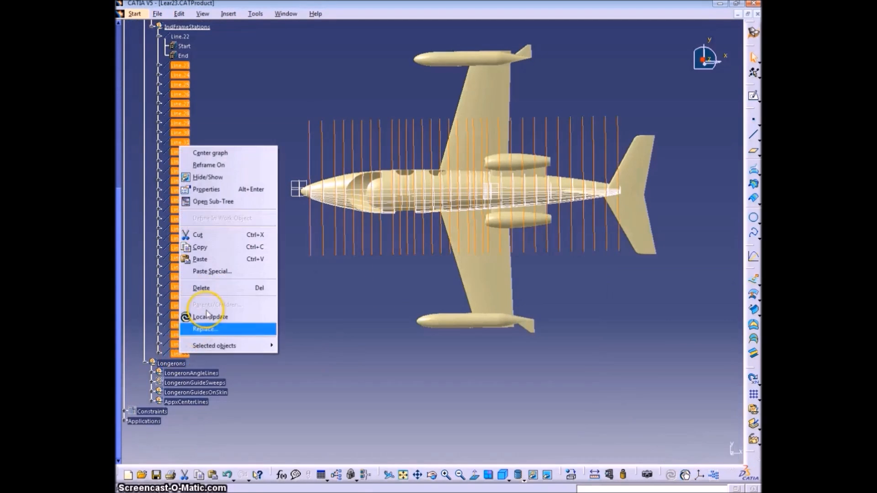
click(228, 189)
click(574, 284)
click(548, 336)
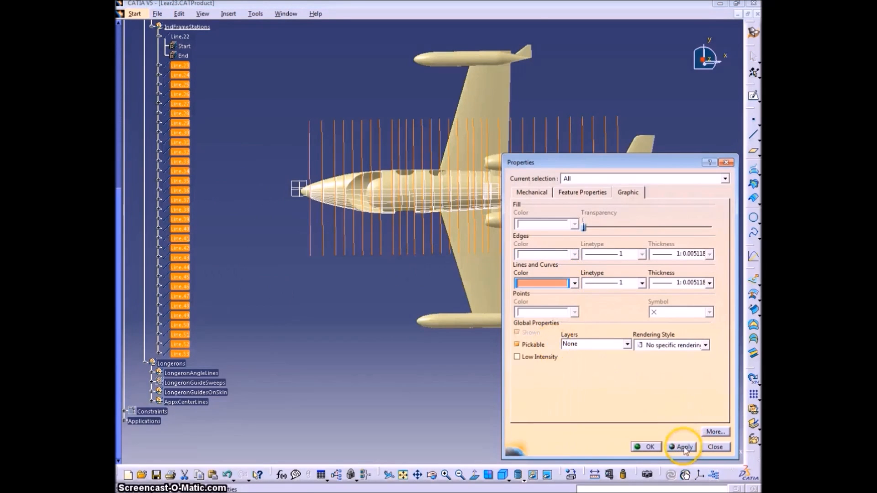
click(646, 447)
click(386, 347)
middle_drag(478, 359, 442, 345)
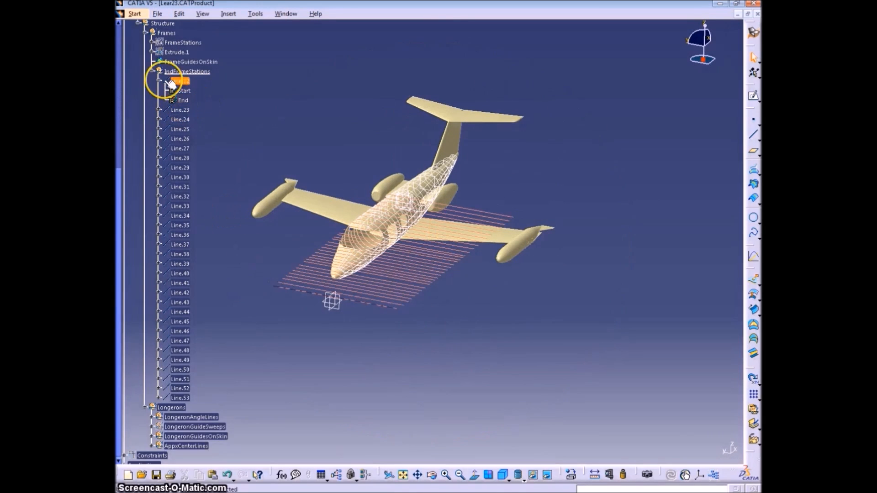
Hide the FrameGuidesOnSkin curves and select all lines in the IndFrameStations set
click(180, 80)
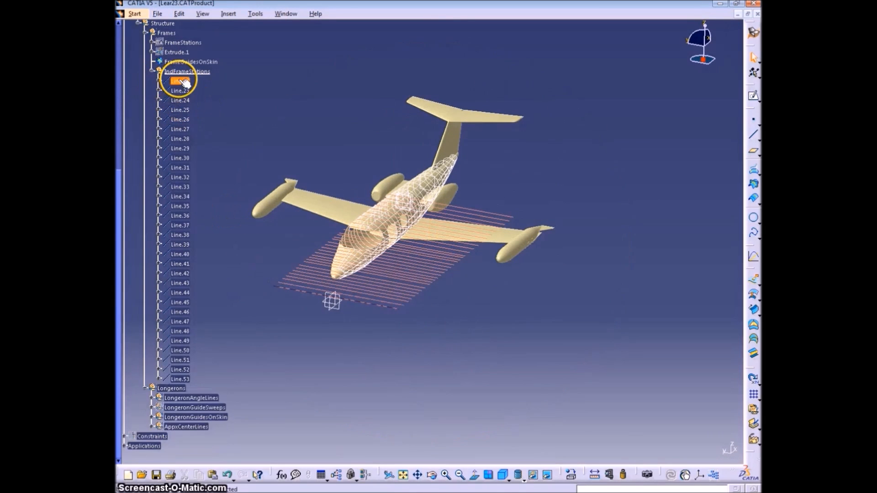
click(587, 264)
middle_drag(587, 265, 603, 196)
right_click(197, 63)
click(229, 95)
middle_drag(464, 221, 393, 319)
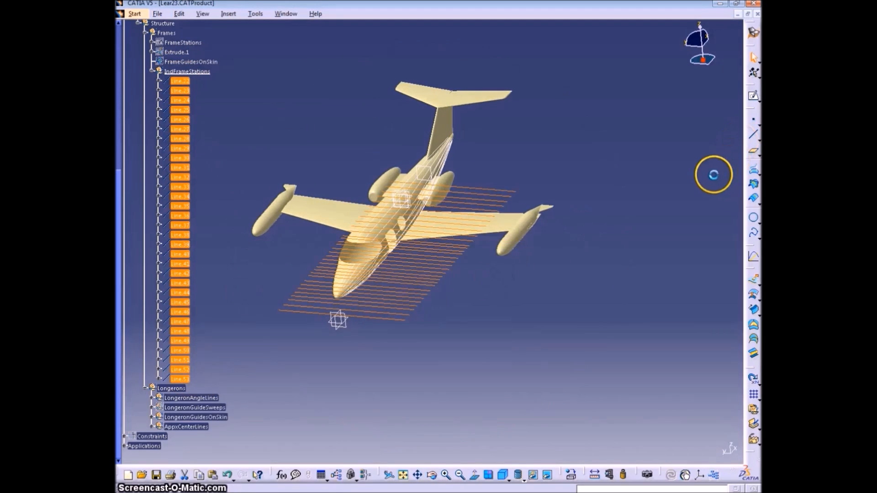
Start an along-a-direction Projection of the 32 selected lines onto the fuselage surface, with Nearest solution turned off
click(754, 172)
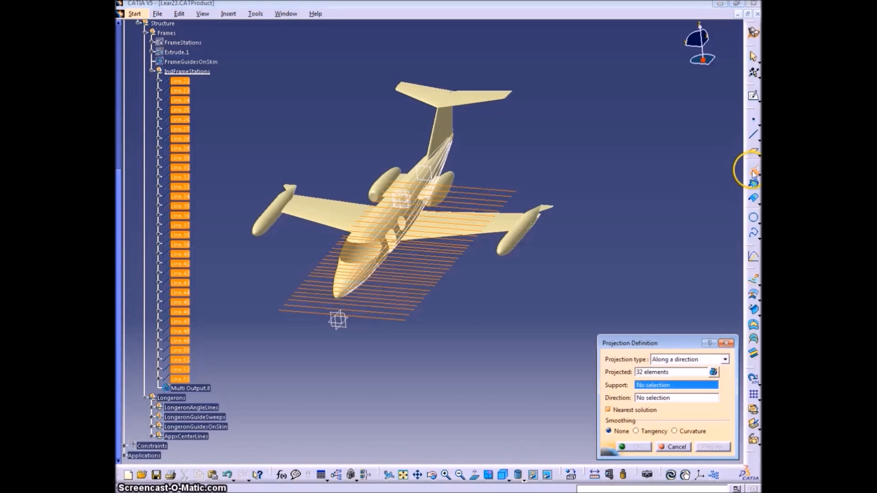
middle_drag(381, 221, 410, 247)
click(408, 247)
middle_drag(486, 274, 367, 352)
click(608, 410)
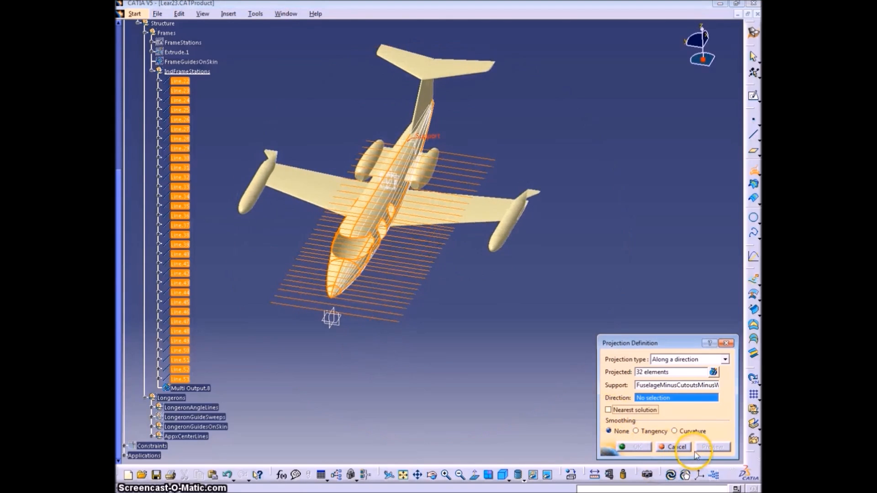
Set the projection direction to the Z Component, preview the curves on the fuselage and complete the projection
right_click(672, 397)
click(694, 471)
middle_drag(440, 375, 446, 270)
click(713, 447)
click(713, 448)
middle_drag(371, 358, 540, 333)
click(159, 388)
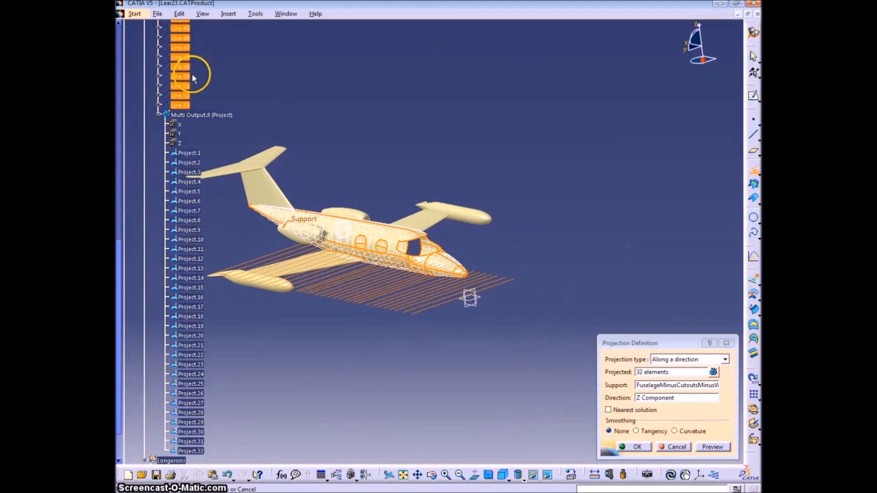
click(160, 114)
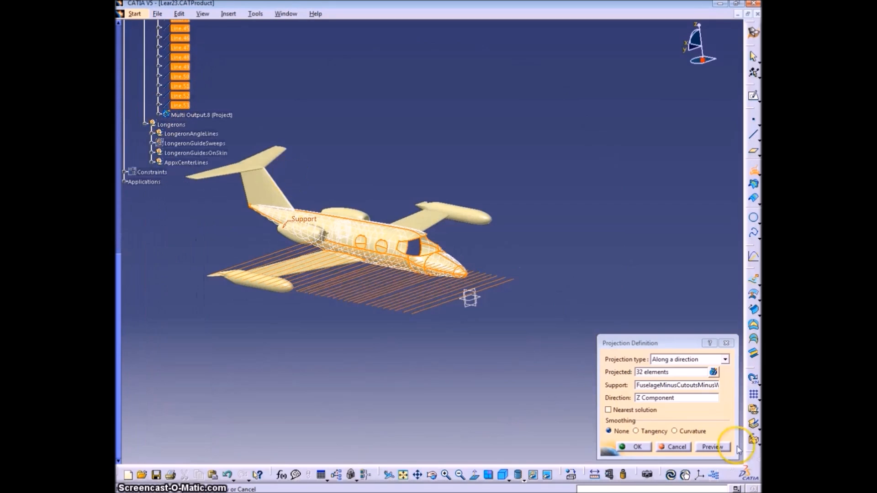
click(637, 448)
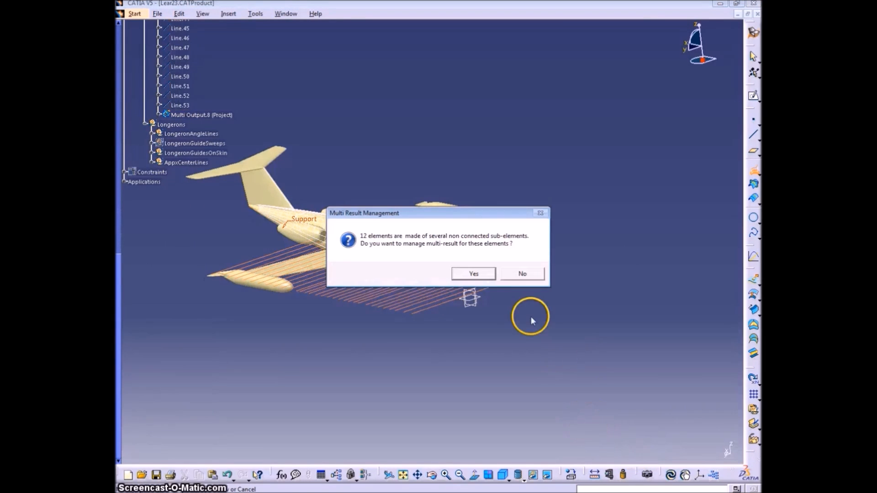
Choose to manage the multi-result projections and keep all the sub-elements of each one
click(474, 274)
click(719, 446)
click(719, 446)
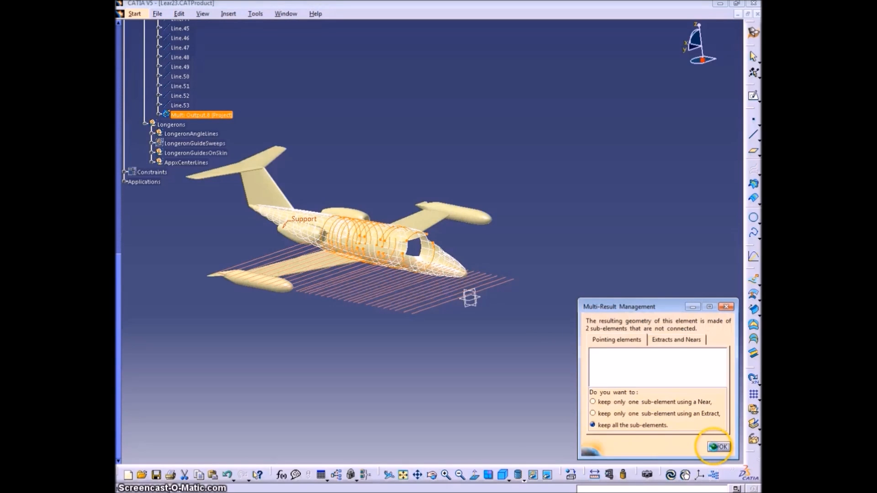
click(719, 447)
Insert a geometrical set named IndFrameGuidesOnSkin under Frames, containing the Multi Output.8 (Project) result
middle_drag(620, 307, 342, 391)
click(242, 72)
scroll(242, 72, up, 7)
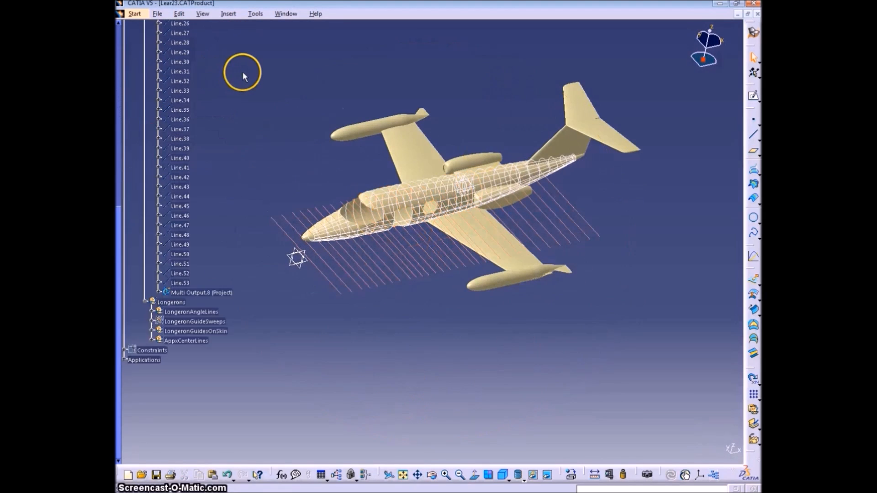
click(228, 13)
click(256, 65)
click(725, 400)
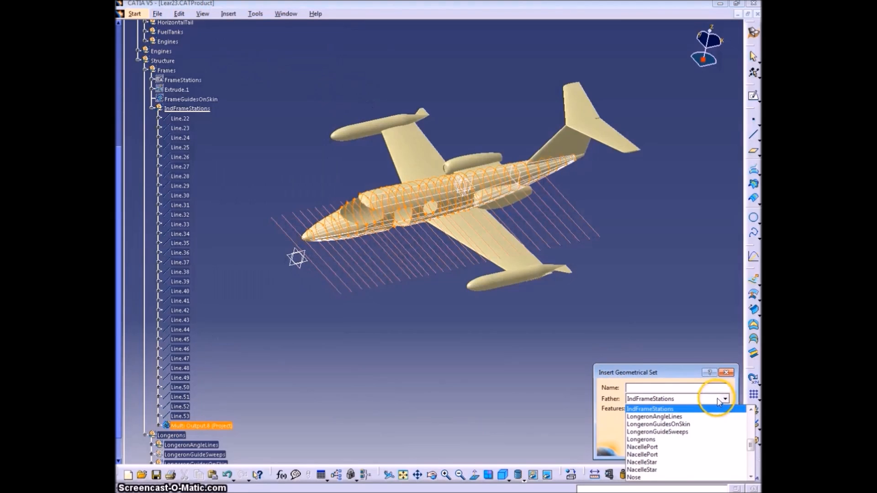
click(665, 420)
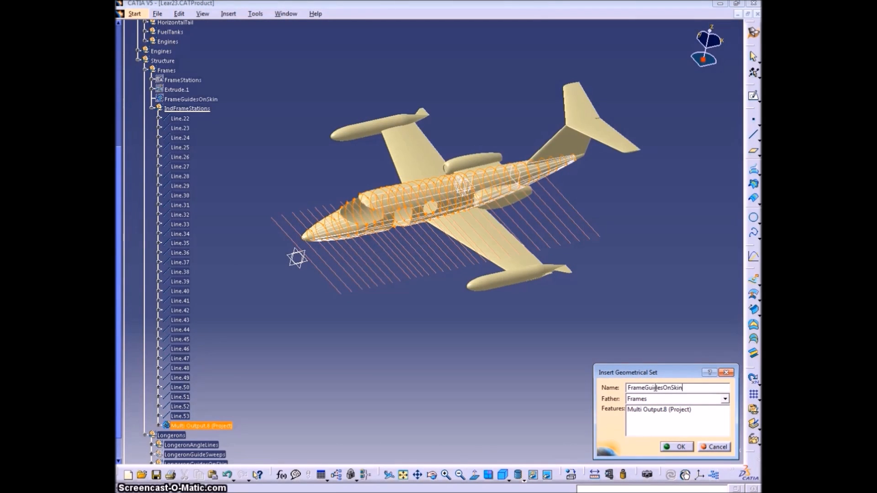
text(ind)
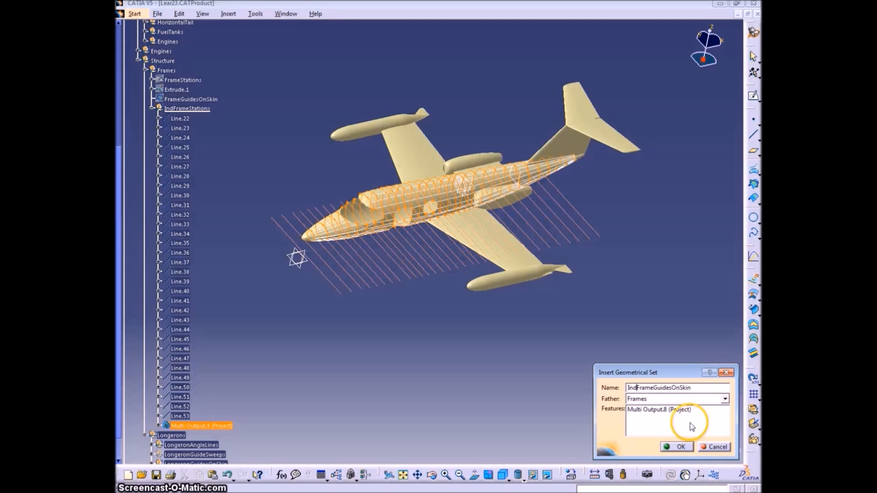
click(678, 447)
Collapse the IndFrameStations set in the tree and hide it
click(150, 109)
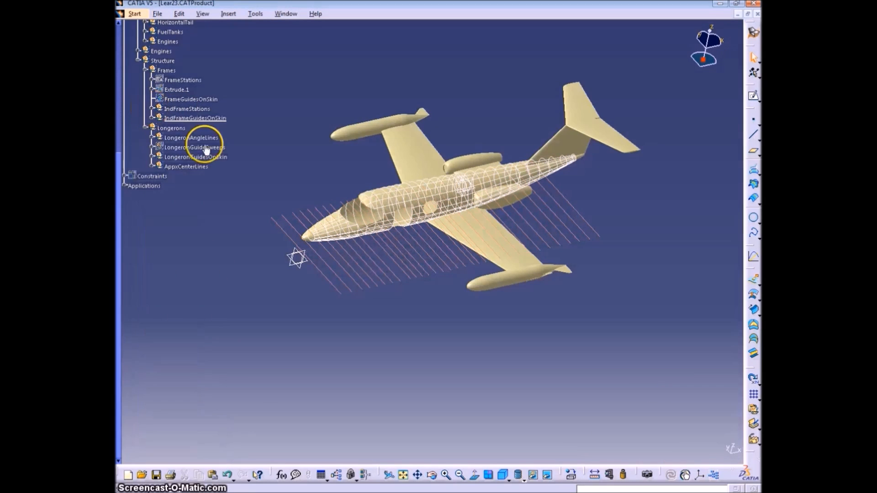
right_click(190, 108)
click(219, 141)
middle_drag(301, 325, 359, 269)
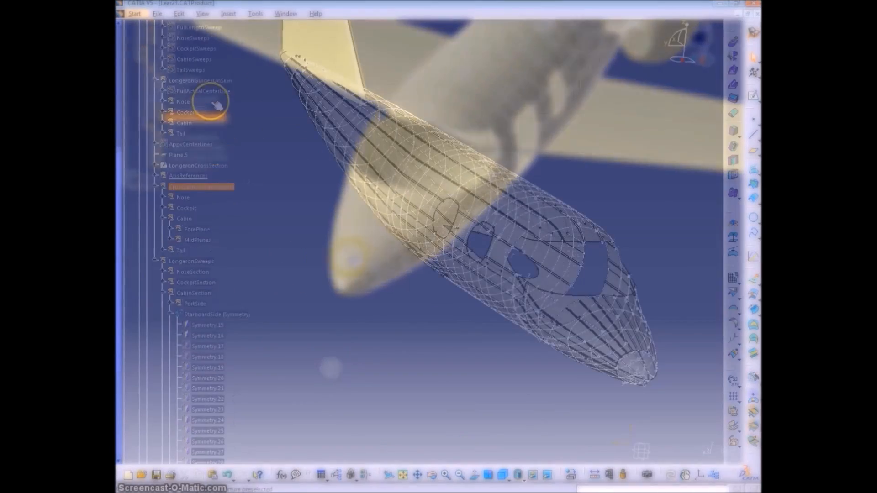
Make the Frames set the in-work object and collapse the expanded longeron sets in the tree
click(176, 32)
right_click(175, 31)
click(221, 101)
click(155, 178)
click(155, 114)
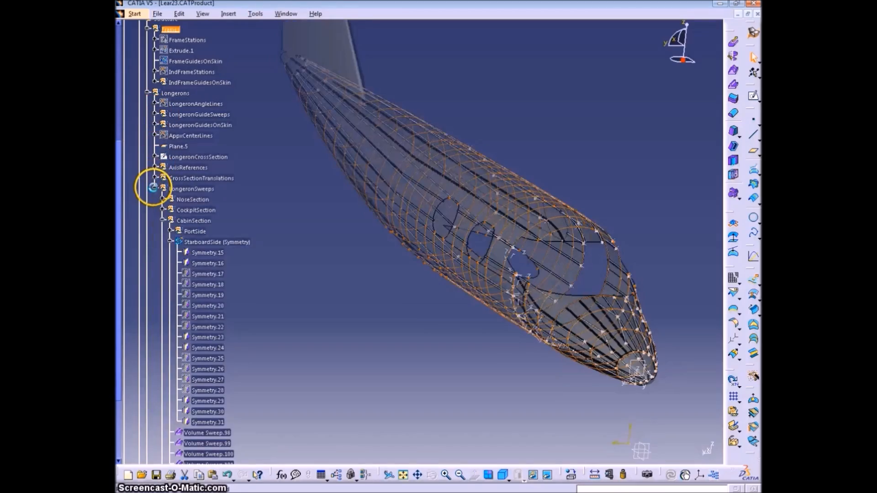
click(153, 185)
Examine the first frame guide curve, Project.1, around the nose end of the longerons
click(249, 235)
click(490, 274)
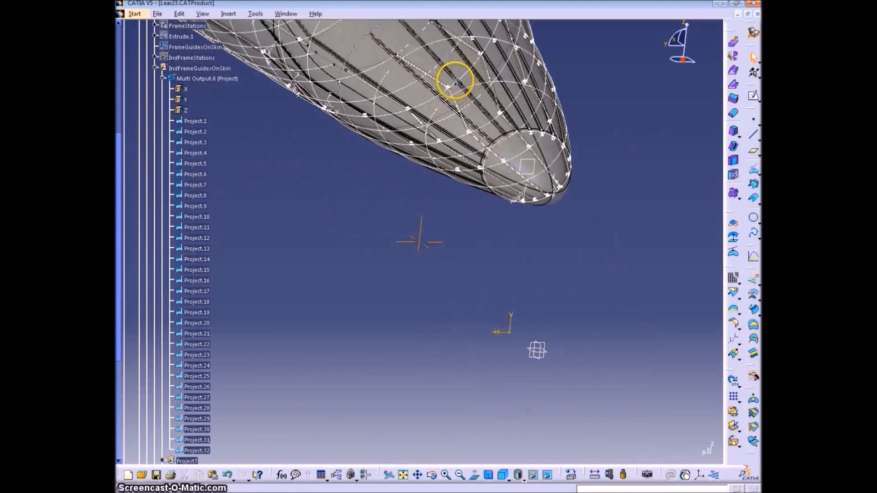
middle_drag(455, 81, 496, 204)
click(202, 122)
scroll(234, 132, up, 3)
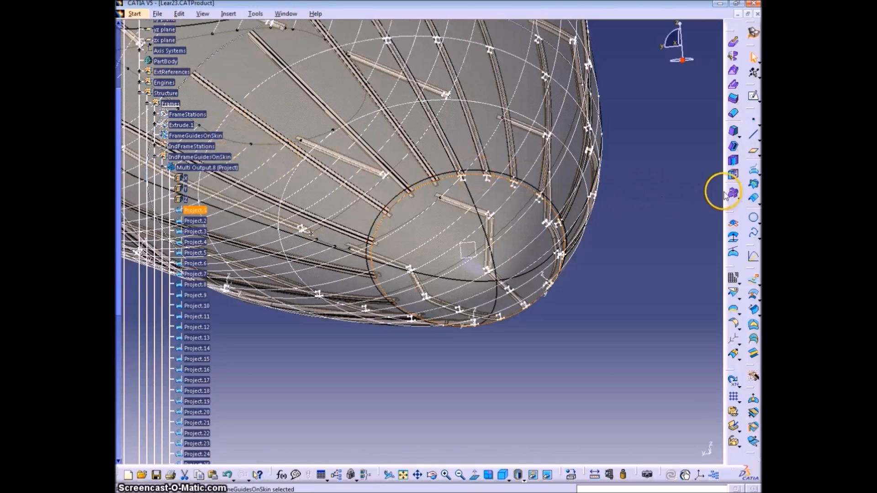
click(284, 226)
click(321, 359)
scroll(300, 337, down, 9)
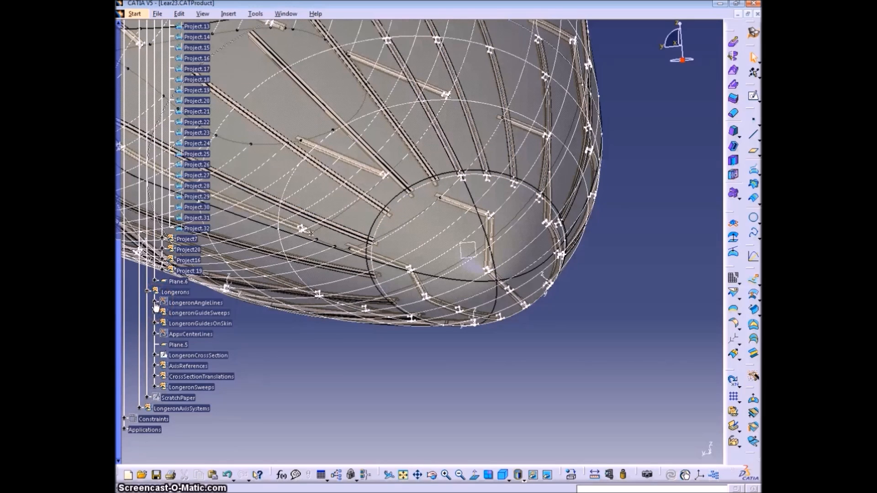
Open the LongeronCrossSection sketch and dimension the overall height from the skin origin to the section's top edge
click(155, 355)
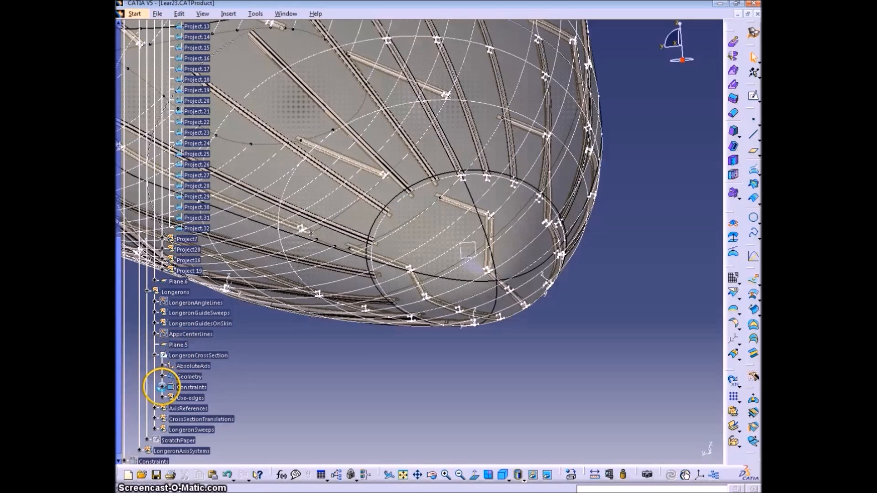
click(163, 387)
double_click(190, 79)
mouse_move(386, 325)
middle_down()
mouse_move(373, 227)
mouse_move(462, 235)
mouse_move(343, 393)
mouse_move(513, 262)
mouse_move(544, 312)
middle_up()
click(753, 111)
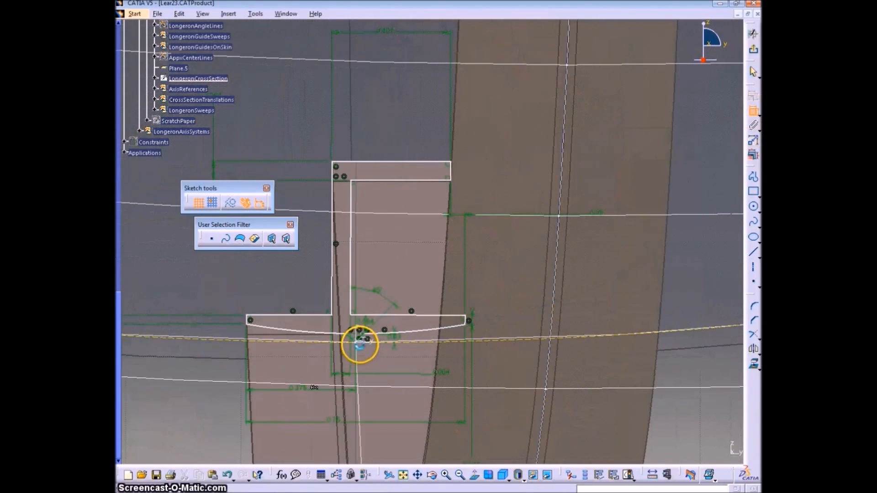
click(402, 164)
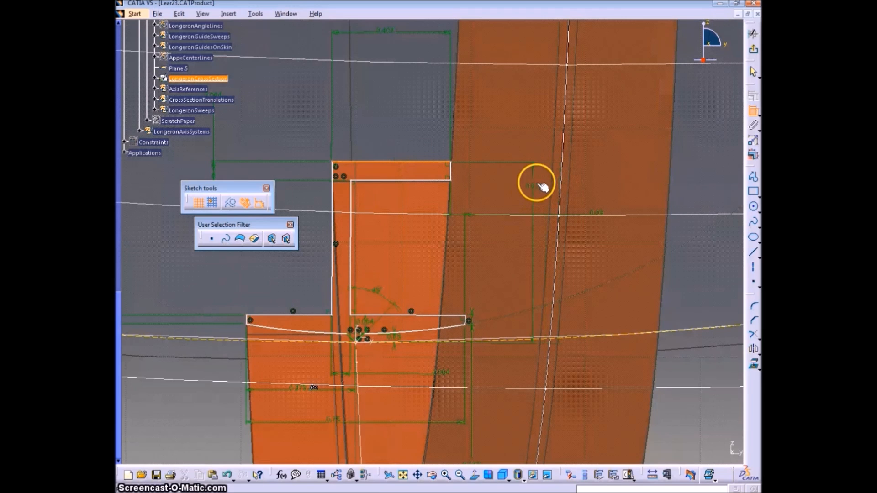
ctrl+middle_drag(490, 196, 493, 253)
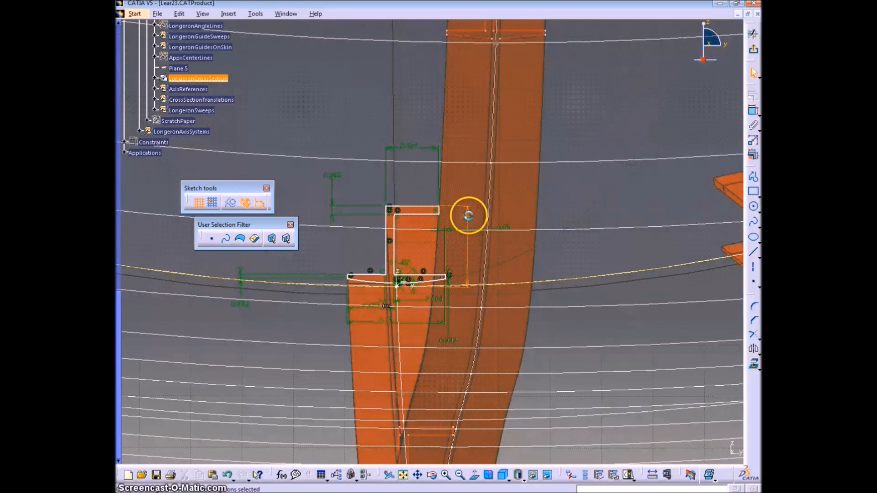
Rename the new height dimension StringerHeight, exit the sketch and locate it among the LongeronCrossSection constraints
key(alt+Return)
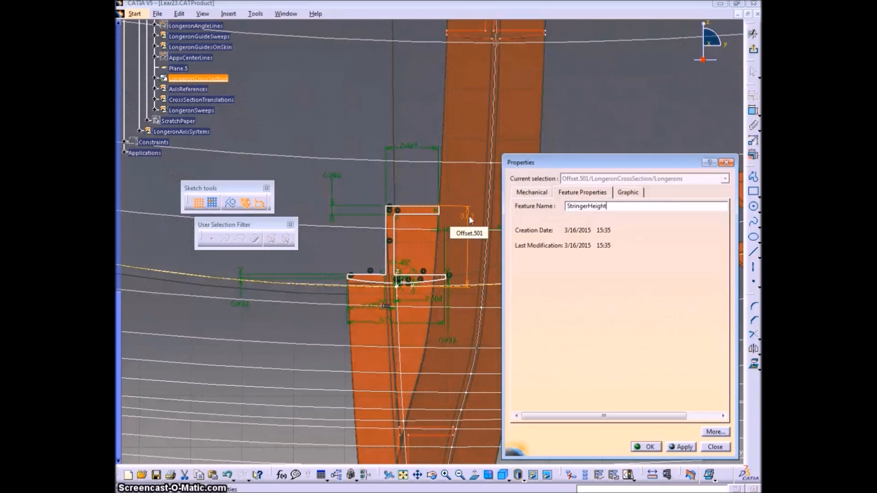
key(Return)
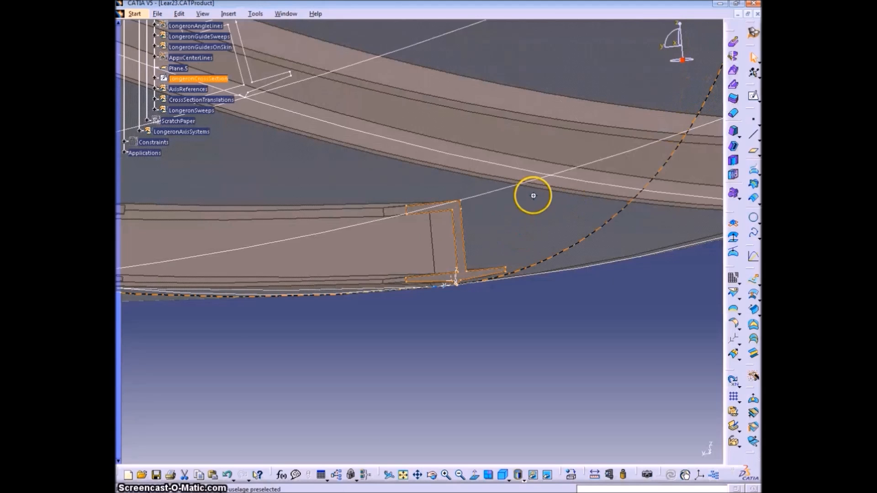
click(197, 88)
click(154, 78)
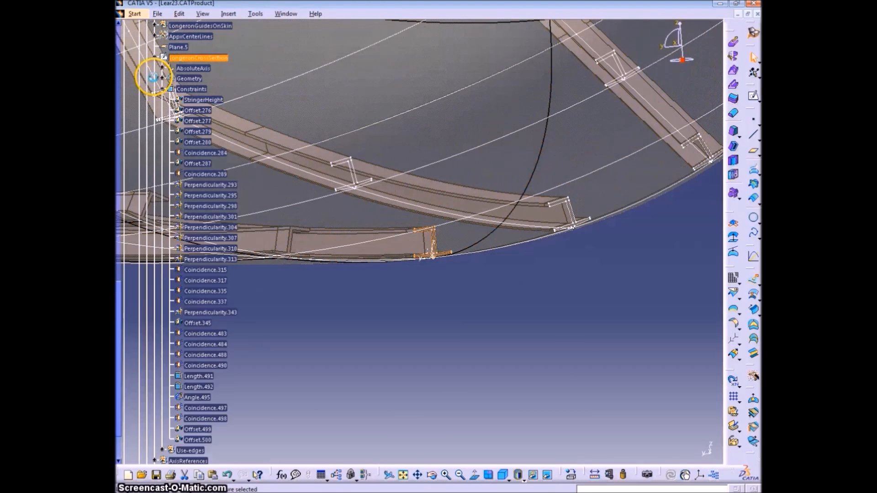
click(351, 300)
click(198, 100)
Create a parallel curve of Project.1 on the default plane, with its constant offset linked to the StringerHeight dimension
scroll(347, 339, up, 5)
ctrl+middle_drag(406, 257, 407, 338)
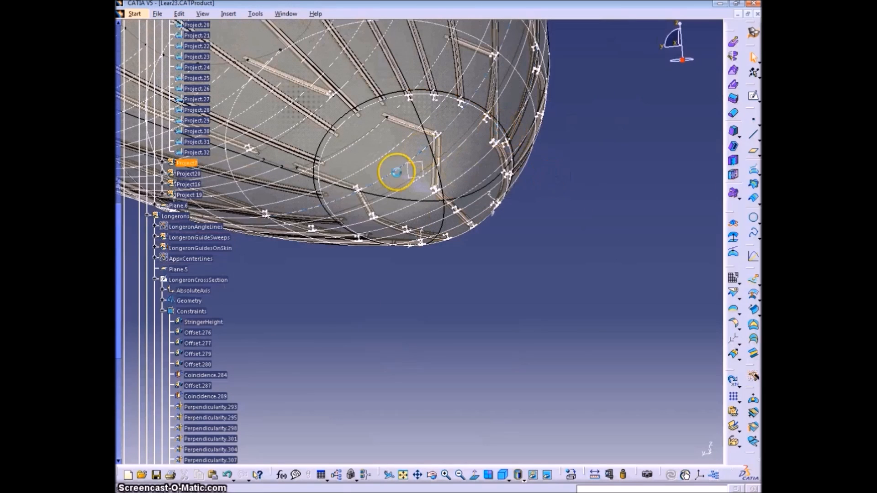
scroll(417, 274, up, 10)
click(211, 92)
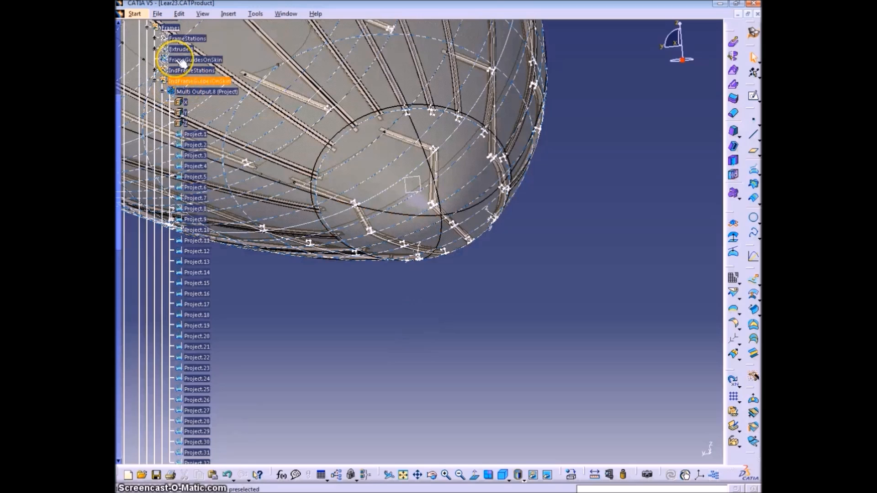
click(754, 199)
click(470, 118)
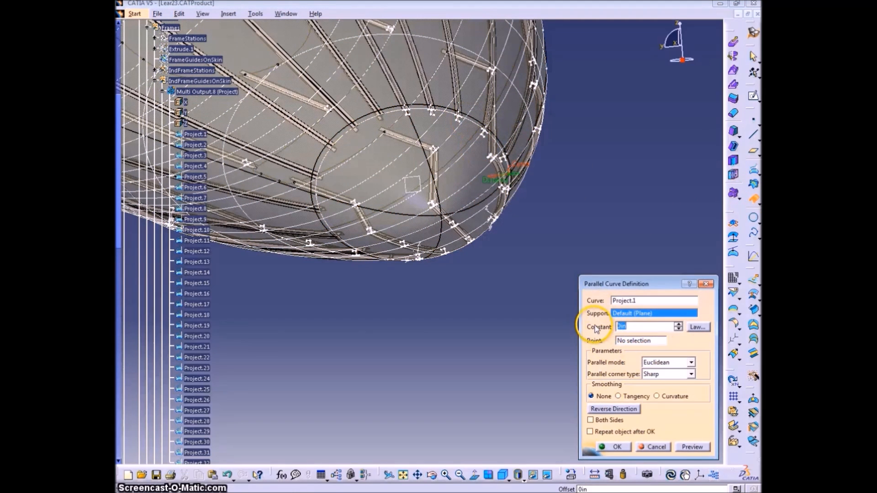
drag(118, 196, 117, 290)
click(693, 446)
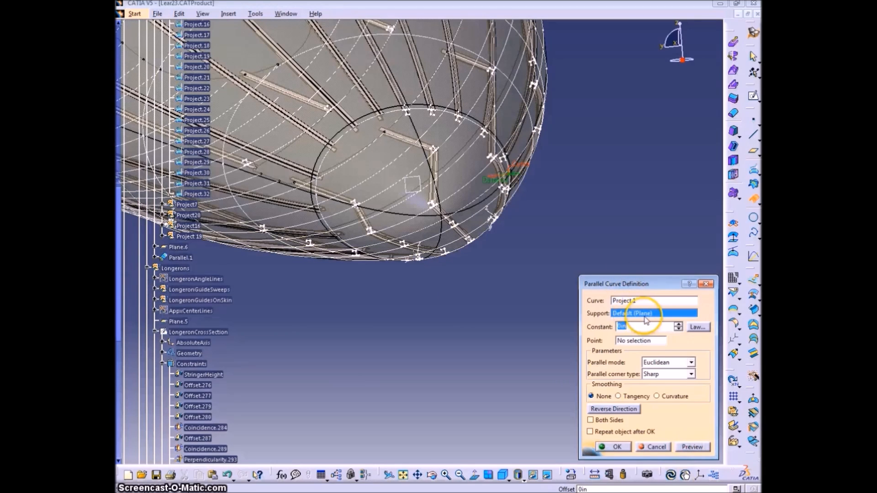
click(200, 376)
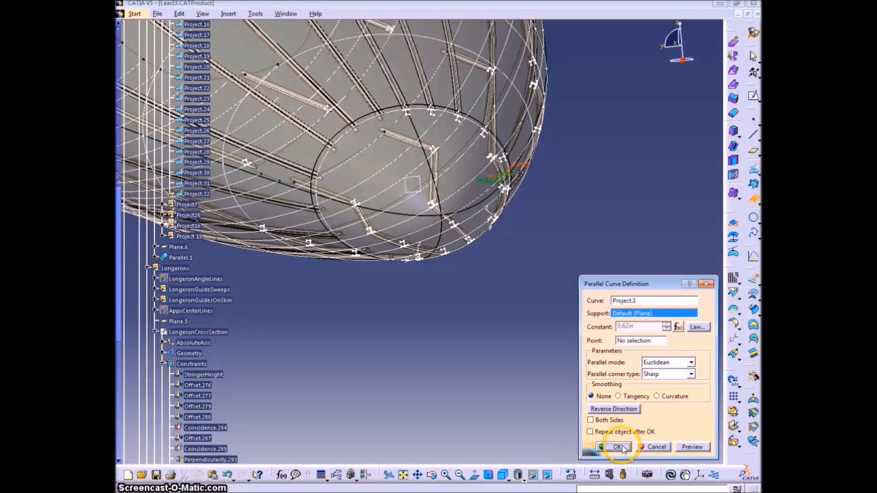
click(699, 444)
mouse_move(518, 337)
middle_down()
mouse_move(498, 265)
mouse_move(484, 315)
middle_up()
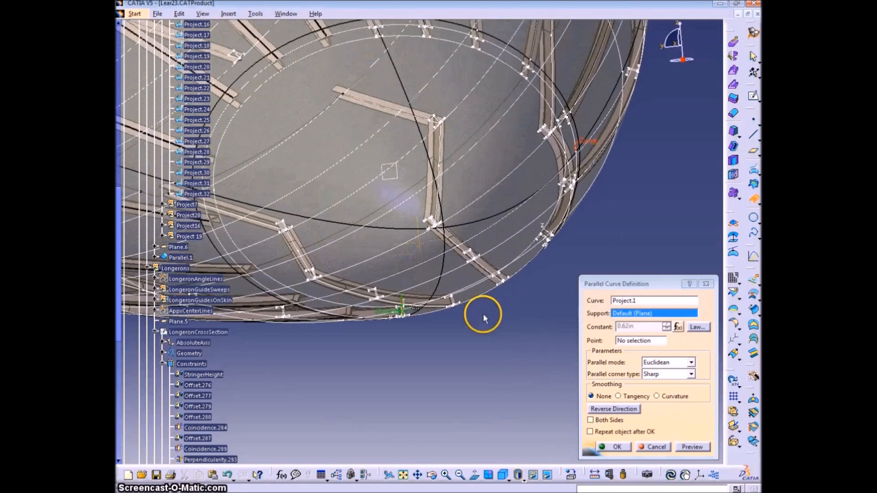
click(616, 447)
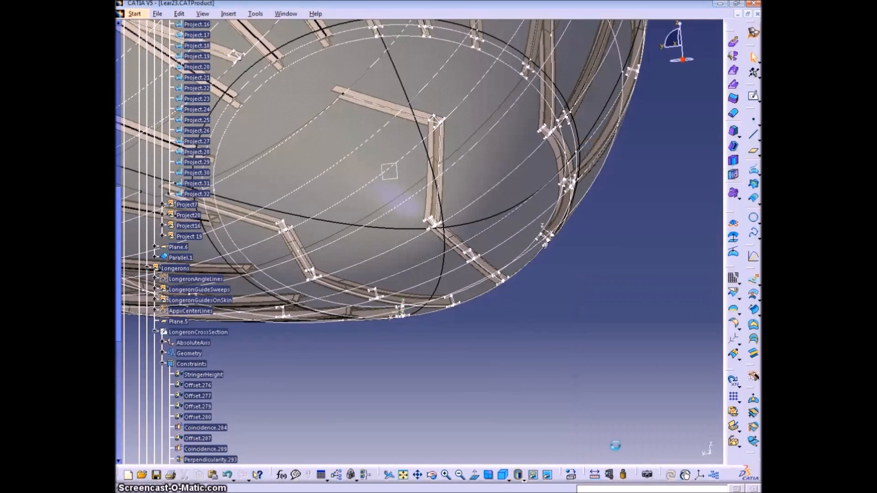
Insert a geometrical set named FrameBorders under Frames, containing the Parallel.1 curve
scroll(151, 283, up, 8)
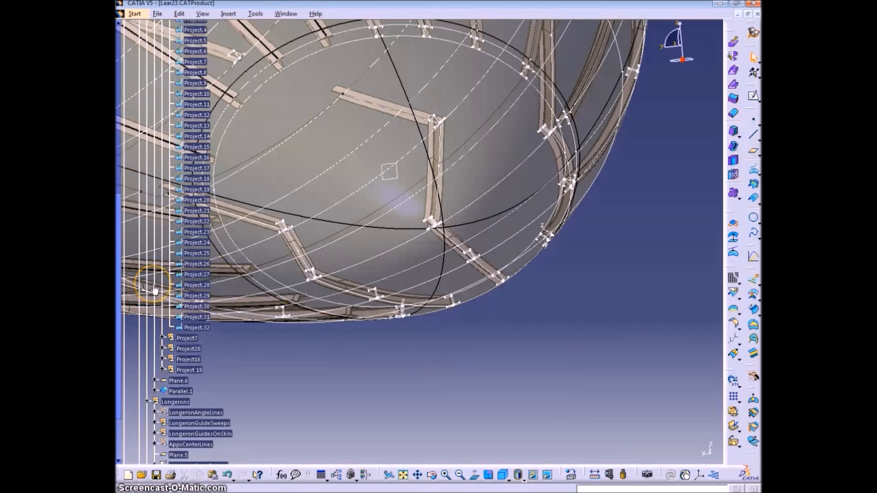
click(163, 89)
click(178, 152)
click(228, 13)
click(261, 64)
text(FrameBorders)
key(Return)
click(473, 184)
click(155, 153)
click(192, 153)
Define a parallel curve of Project.2 on the default plane, with its constant offset linked to LongeronCrossSection's StringerHeight dimension
middle_drag(364, 191, 452, 296)
click(436, 69)
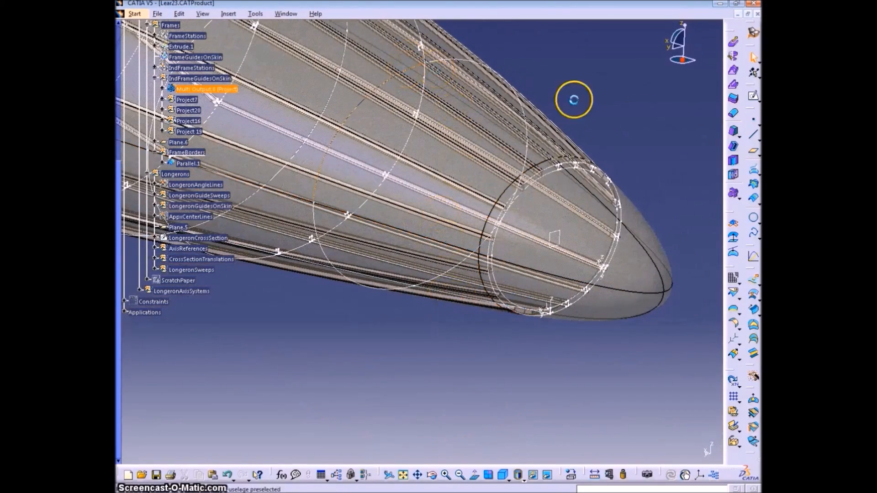
click(162, 88)
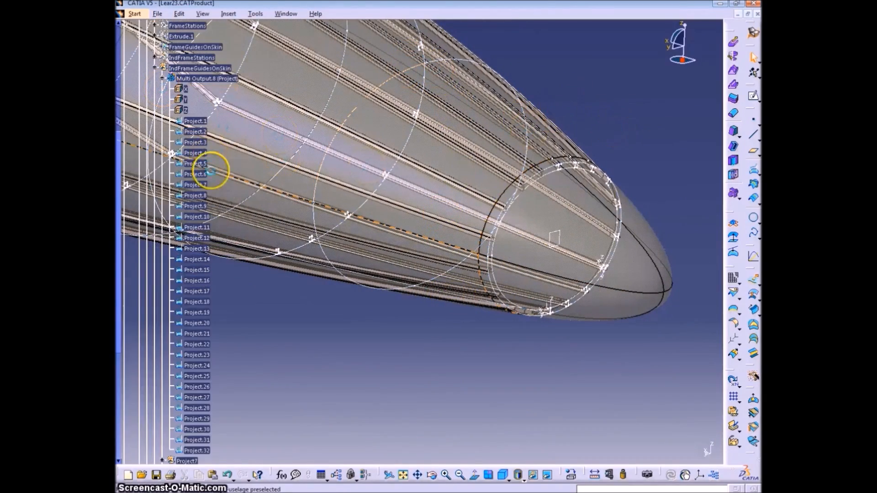
click(195, 131)
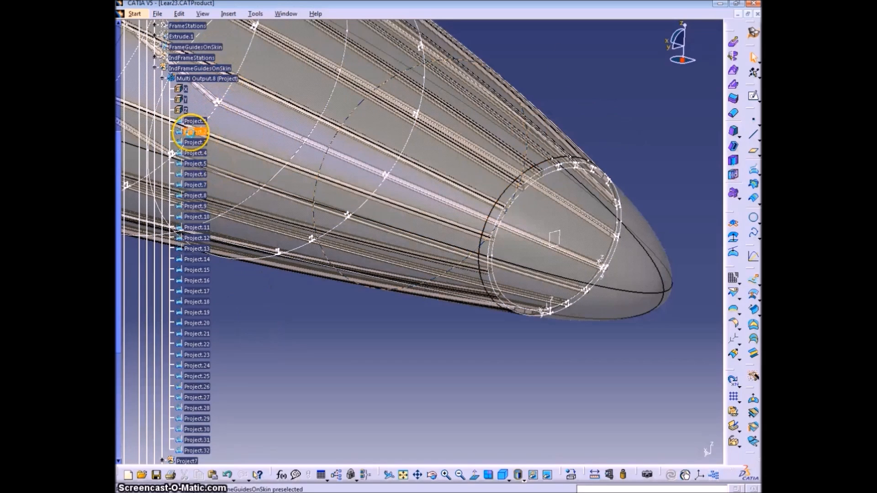
click(750, 195)
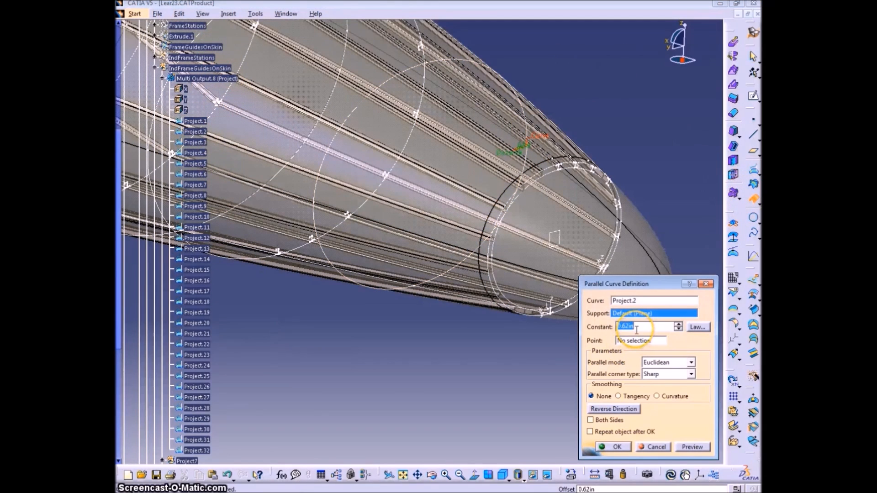
drag(119, 233, 121, 359)
click(154, 388)
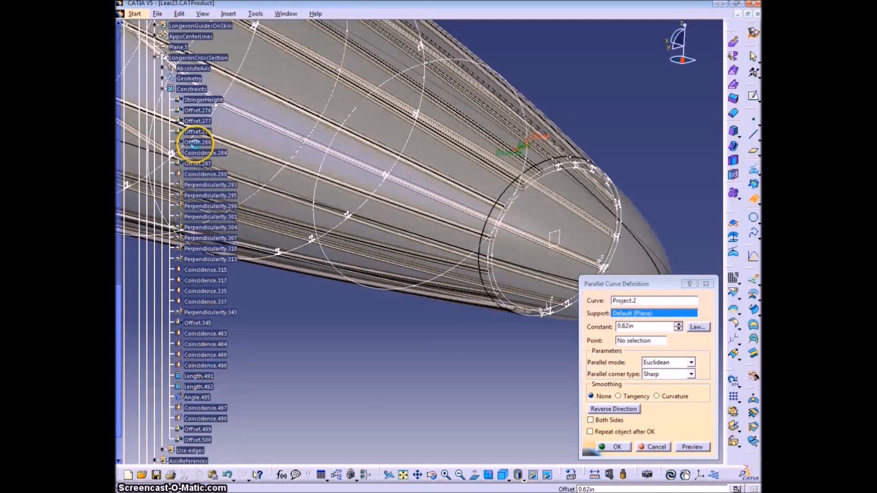
double_click(647, 326)
text(=)
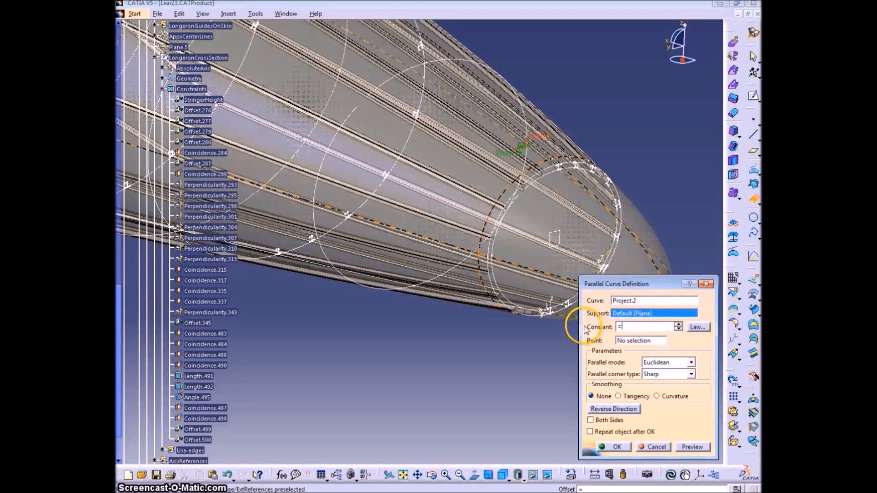
click(200, 100)
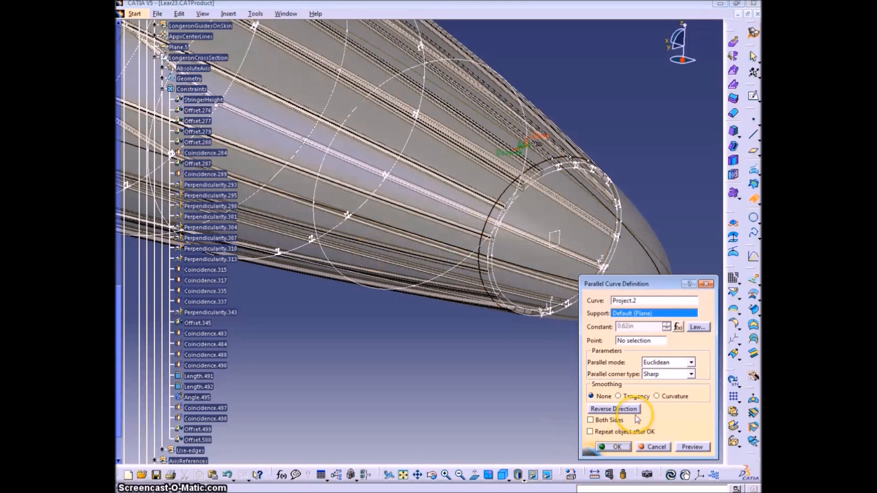
Copy the StringerHeight expression from the constant offset's formula and confirm the Project.2 parallel curve
click(677, 326)
drag(623, 345, 396, 355)
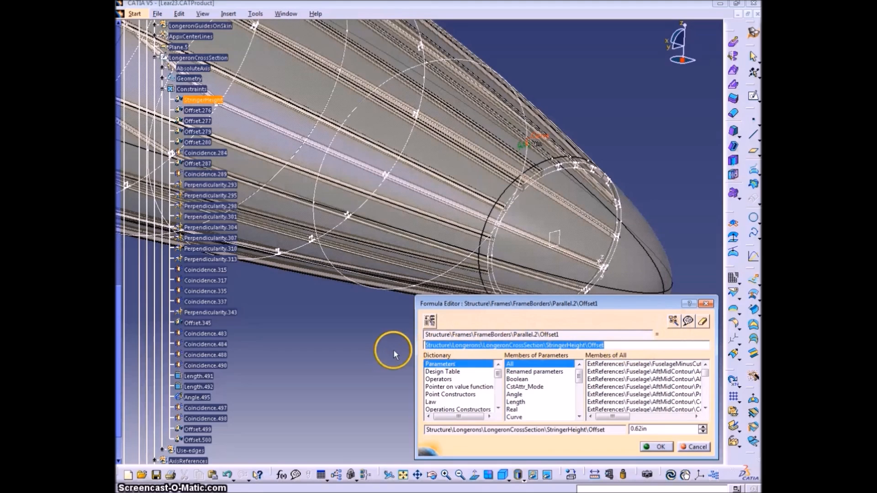
click(659, 447)
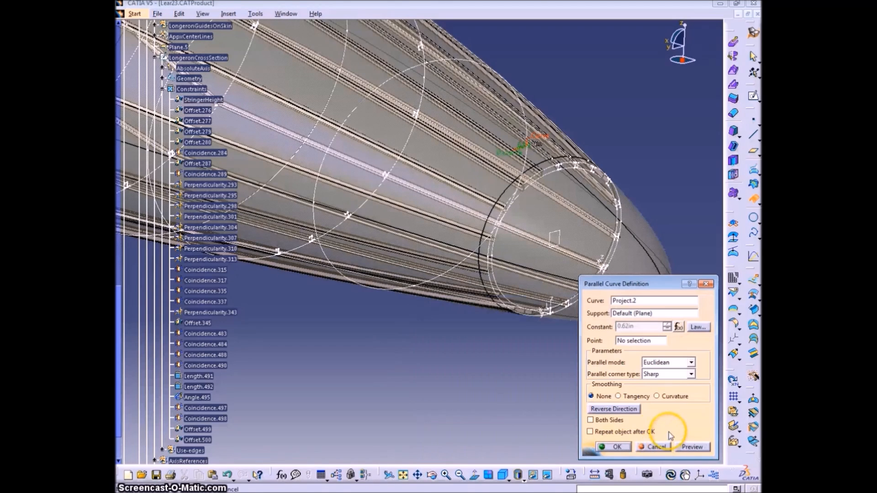
click(618, 450)
Start a parallel curve definition for Project.3 on the default plane
middle_drag(331, 217, 402, 291)
middle_drag(370, 194, 466, 261)
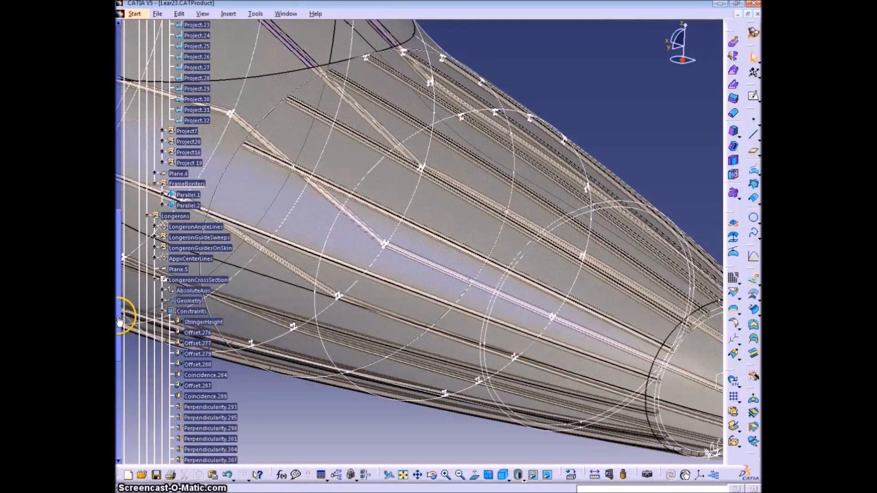
drag(119, 318, 119, 242)
drag(119, 290, 120, 166)
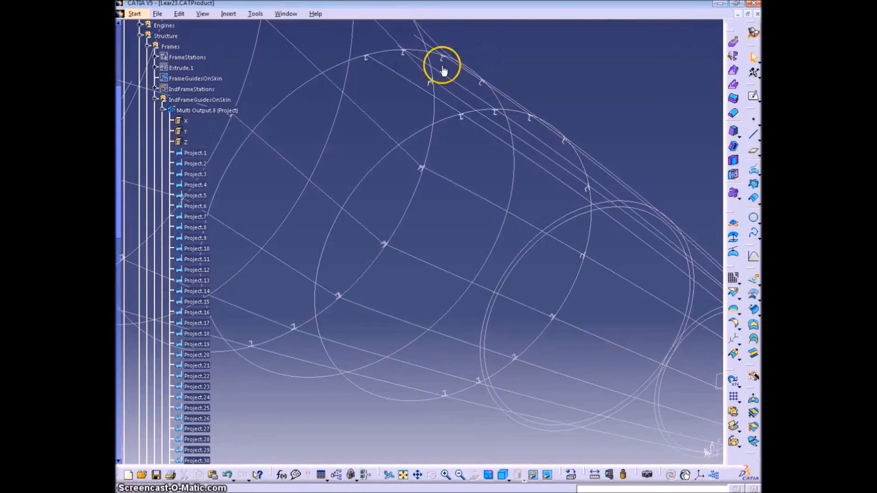
click(155, 113)
middle_drag(332, 166, 370, 151)
click(199, 174)
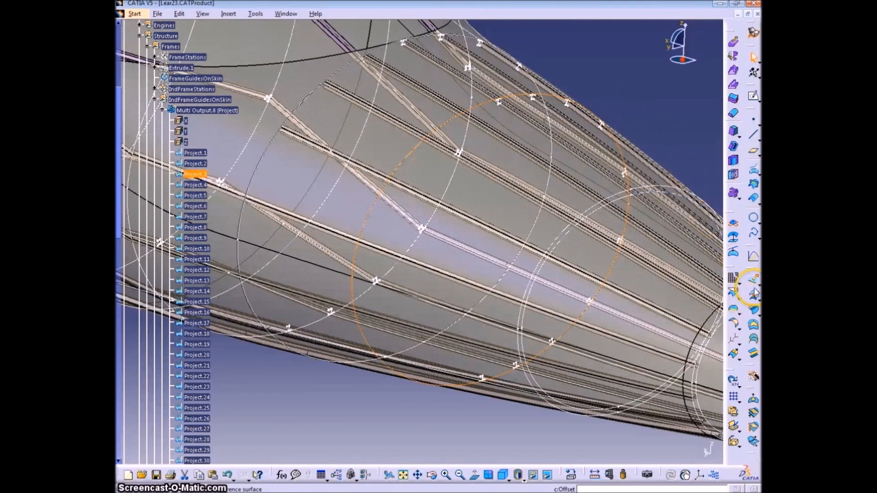
click(753, 199)
click(590, 329)
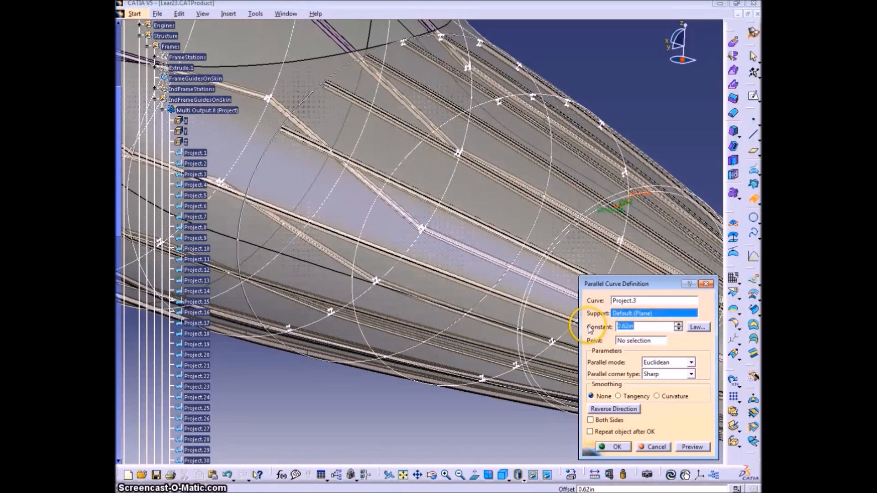
Try to paste the copied formula expression as the constant offset of the Project.3 parallel curve, and clear the offset value
key(ctrl+v)
click(691, 447)
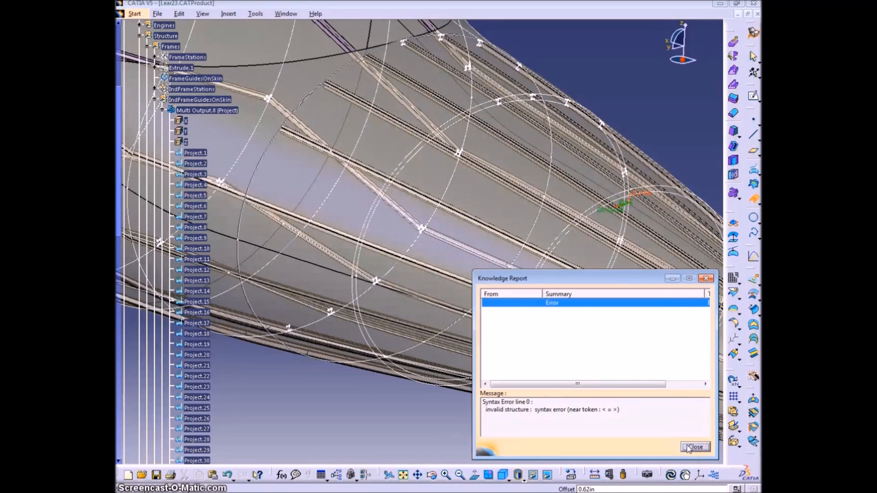
click(689, 448)
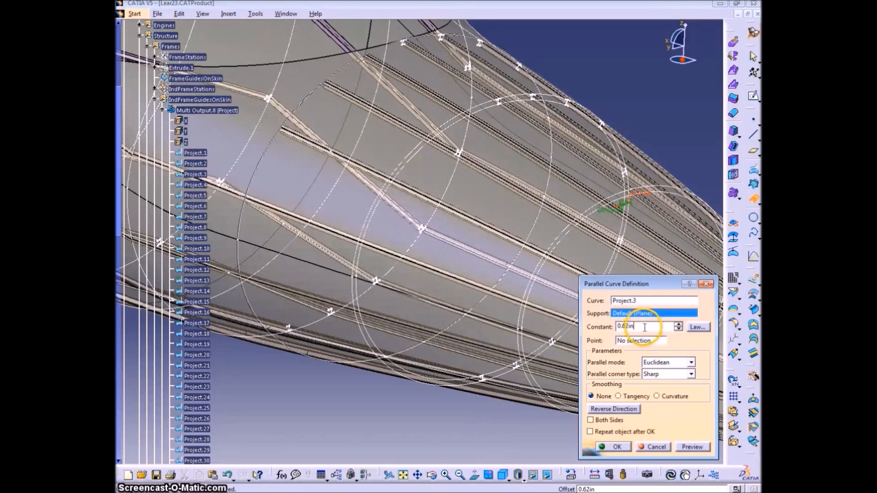
key(BackSpace)
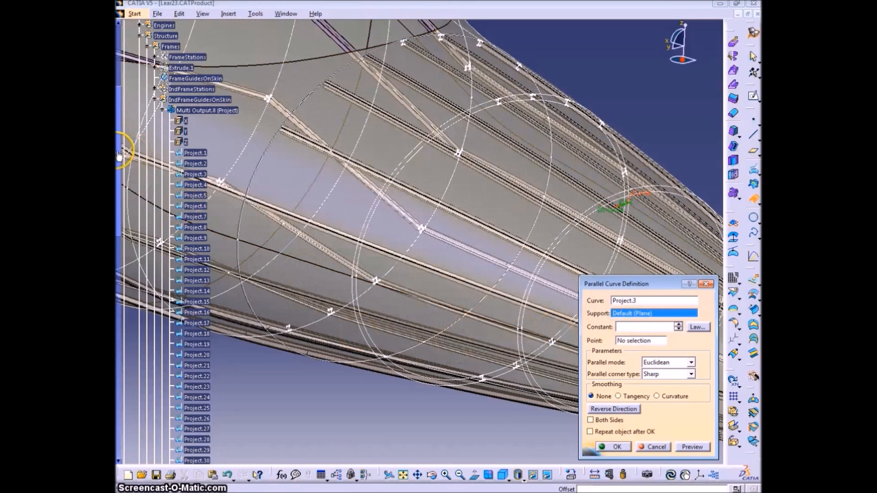
Link the constant offset to the StringerHeight dimension and create the parallel curve of Project.3
drag(119, 155, 119, 258)
double_click(636, 326)
text(=)
click(202, 389)
click(618, 447)
Create a parallel curve of Project.4 on the default plane, with its constant offset linked to StringerHeight
middle_drag(391, 280, 446, 341)
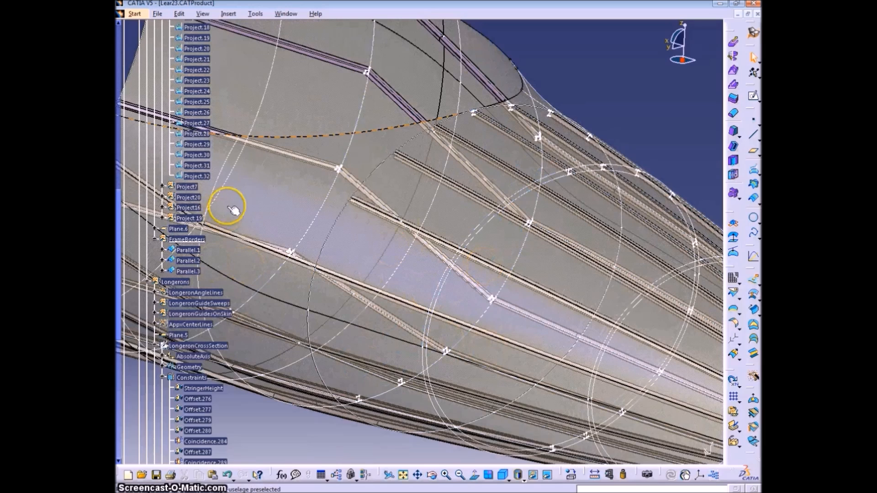
scroll(155, 244, up, 5)
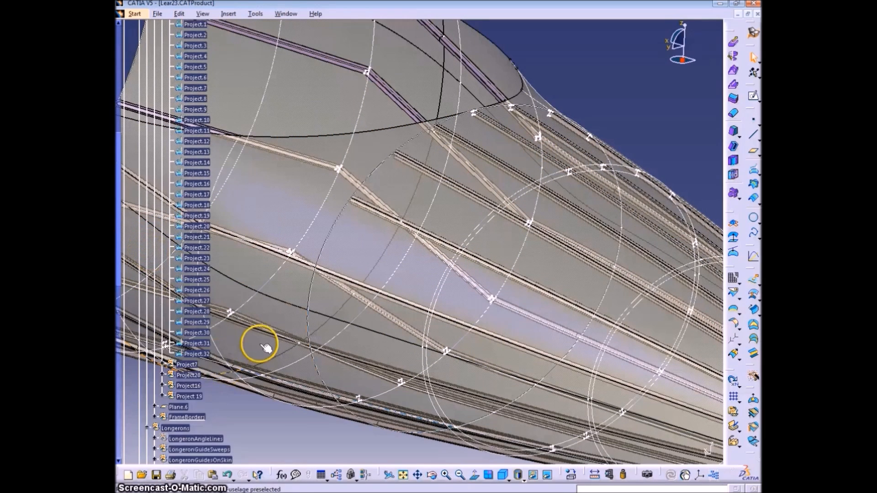
scroll(232, 275, up, 1)
ctrl+scroll(232, 274, down, 1)
scroll(232, 275, down, 1)
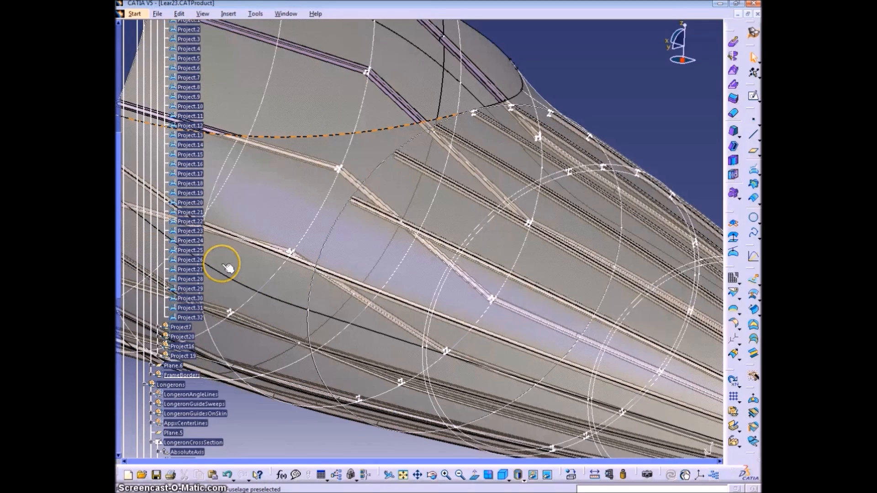
click(188, 48)
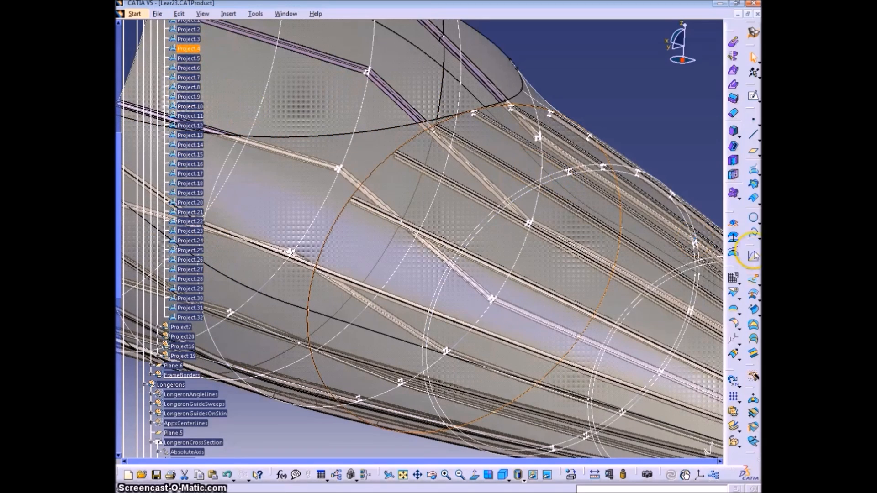
click(754, 198)
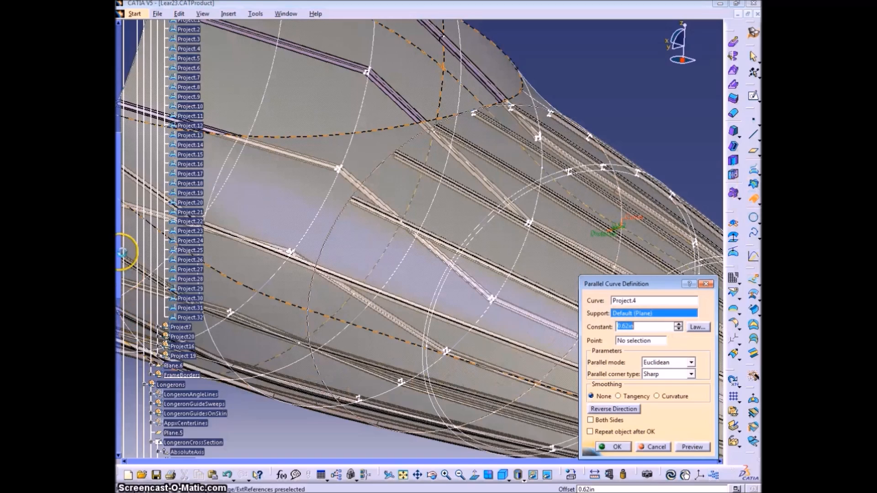
scroll(122, 270, down, 1)
text(=)
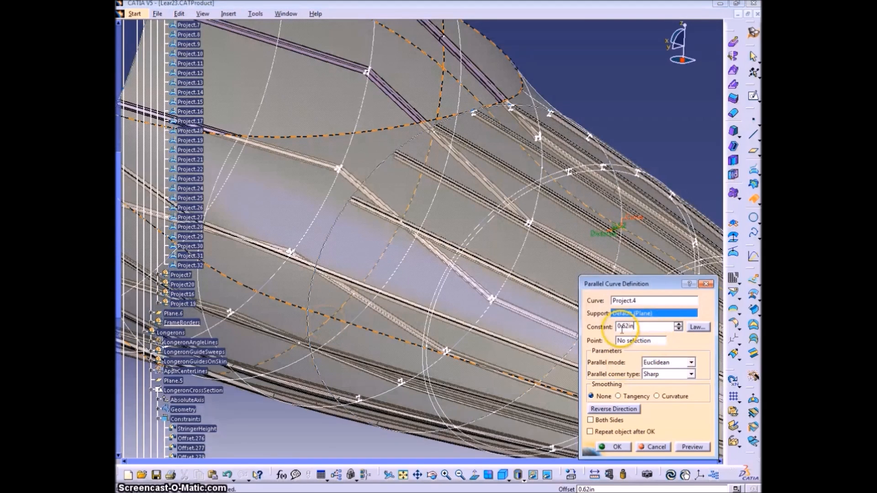
click(612, 446)
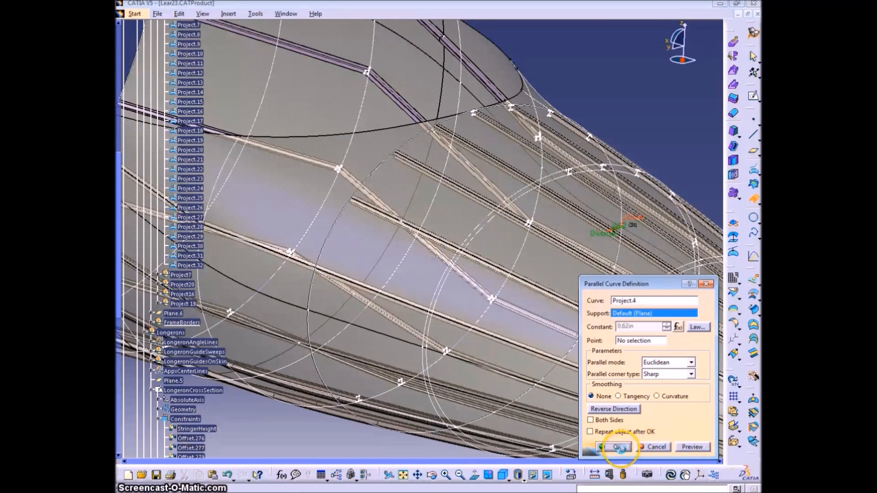
Create a parallel curve of Project.5 with its constant offset linked to the StringerHeight dimension
middle_drag(264, 237, 391, 256)
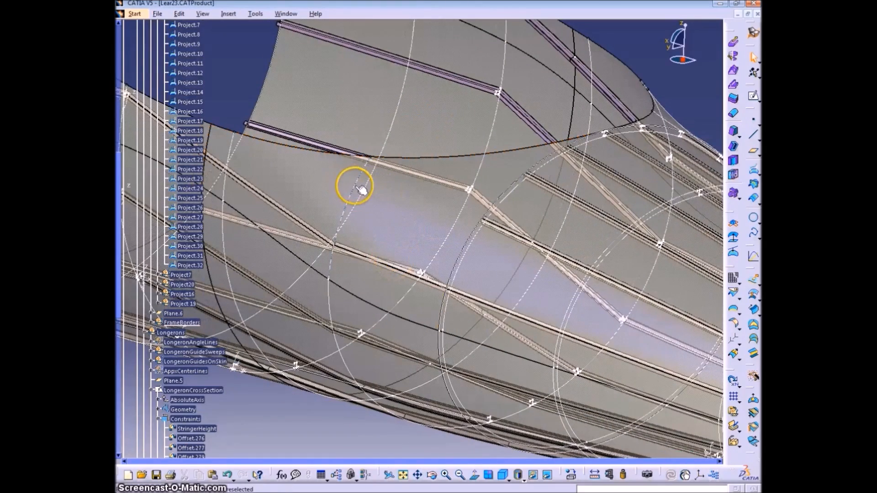
drag(118, 186, 118, 180)
click(190, 27)
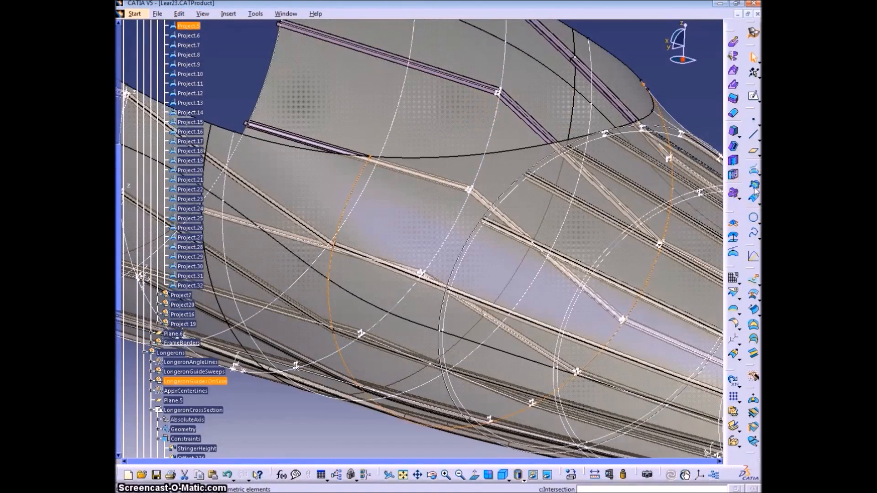
click(753, 198)
click(656, 327)
click(210, 448)
click(614, 446)
Create a parallel curve of Project.6 with its constant offset linked to the StringerHeight dimension
click(189, 35)
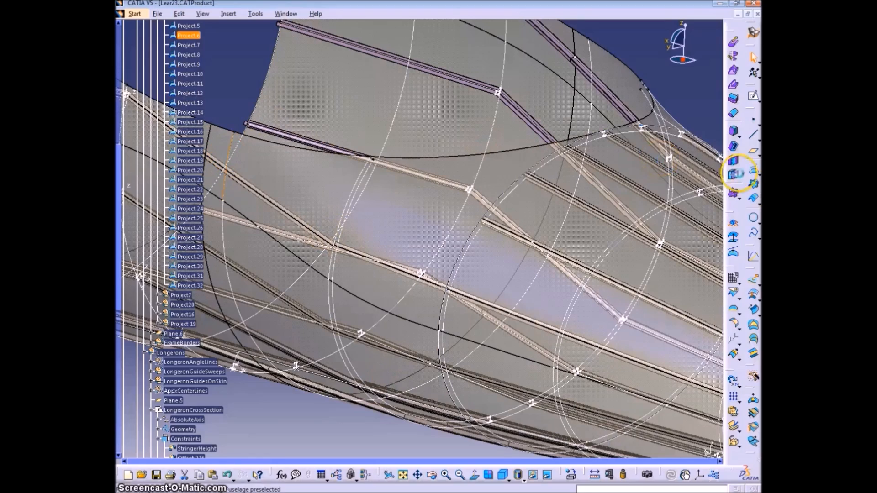
click(751, 198)
double_click(674, 328)
text(=)
click(208, 450)
click(613, 448)
Create a parallel curve of Curve.1 from the Project7 set, with its constant offset linked to StringerHeight
middle_drag(303, 309, 471, 351)
click(194, 44)
click(753, 197)
click(288, 198)
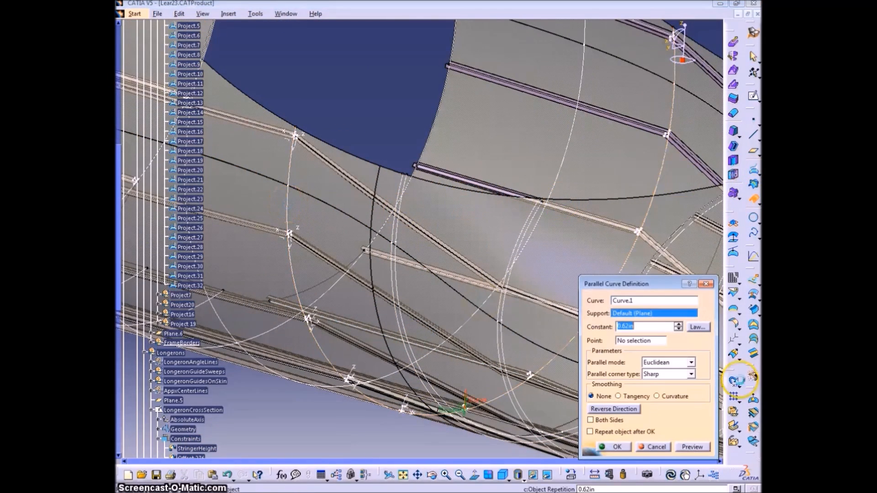
text(=)
click(201, 449)
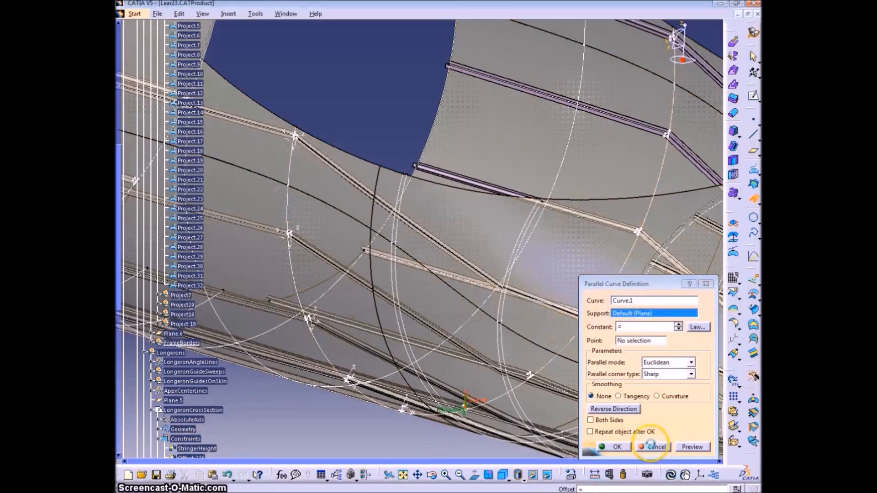
click(613, 447)
Define the IndFrameGuidesOnSkin geometrical set as the work object
middle_drag(456, 428, 607, 411)
middle_drag(594, 274, 598, 160)
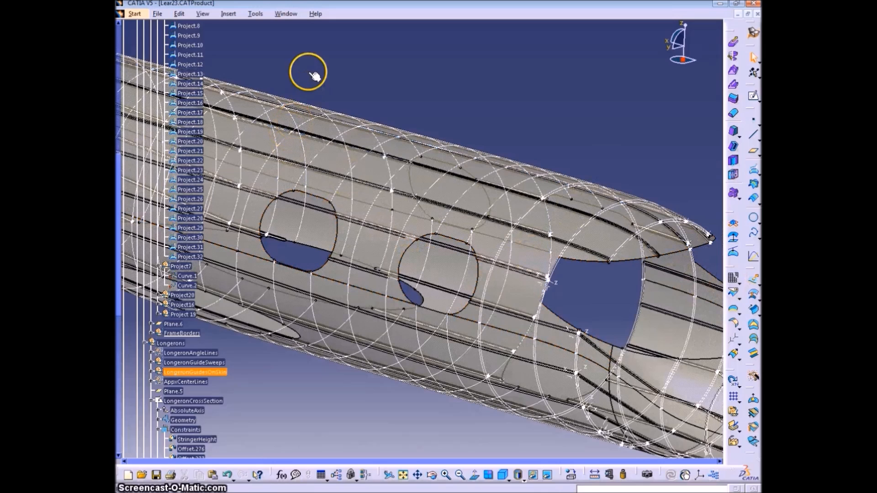
scroll(311, 78, up, 3)
right_click(186, 43)
click(205, 74)
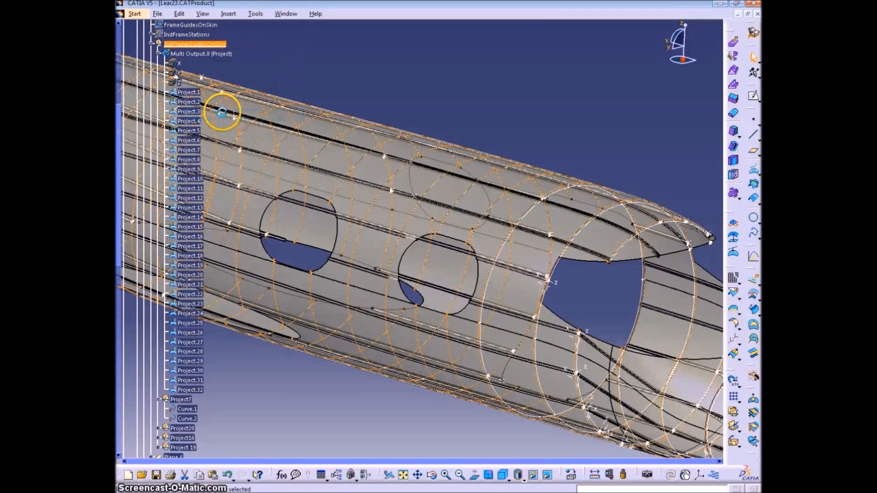
click(457, 107)
Disassemble Project.10 using the Domains Only mode
click(190, 179)
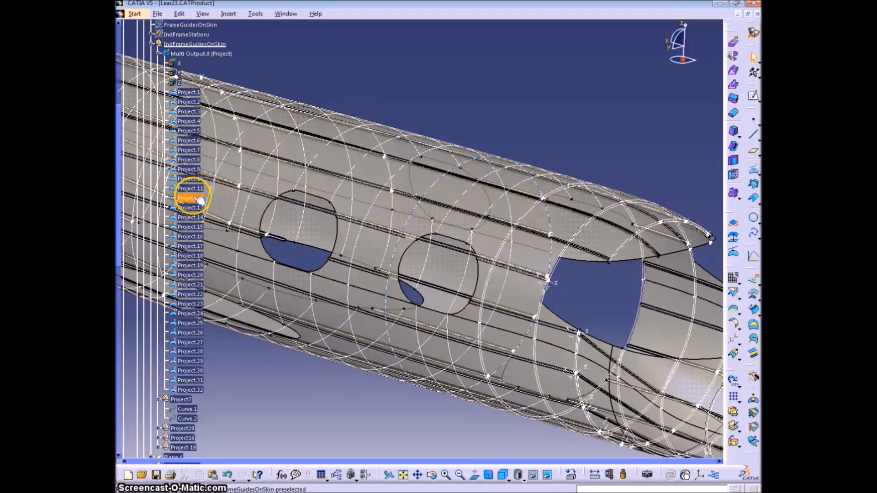
click(733, 279)
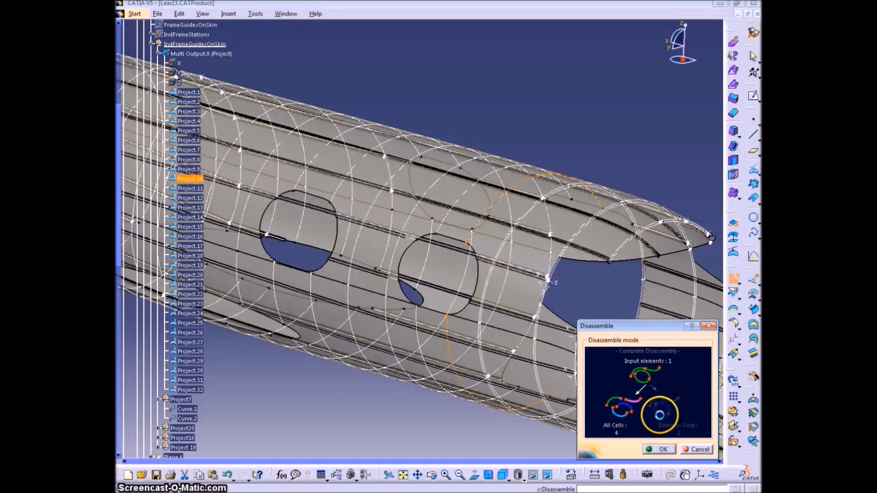
click(658, 413)
click(190, 179)
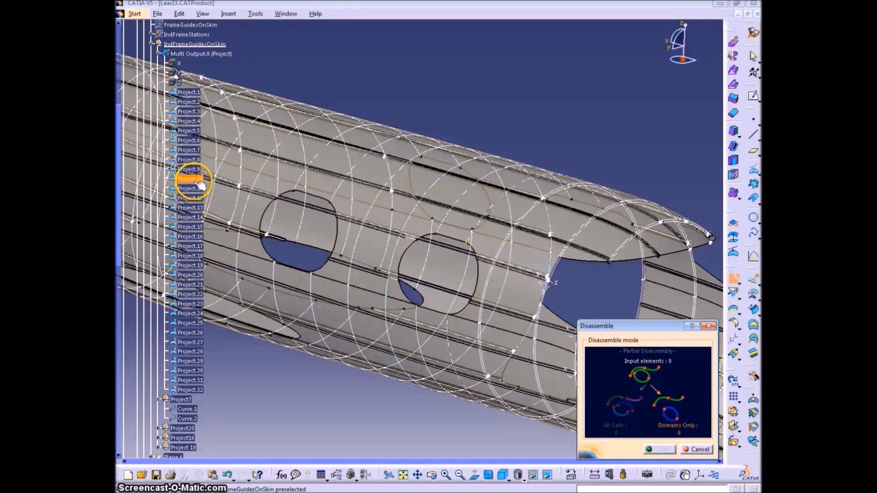
click(658, 449)
Group the disassembled curves Curve.39 and Curve.40 in a new geometrical set named Project10 under IndFrameGuidesOnSkin
scroll(239, 411, down, 3)
click(182, 368)
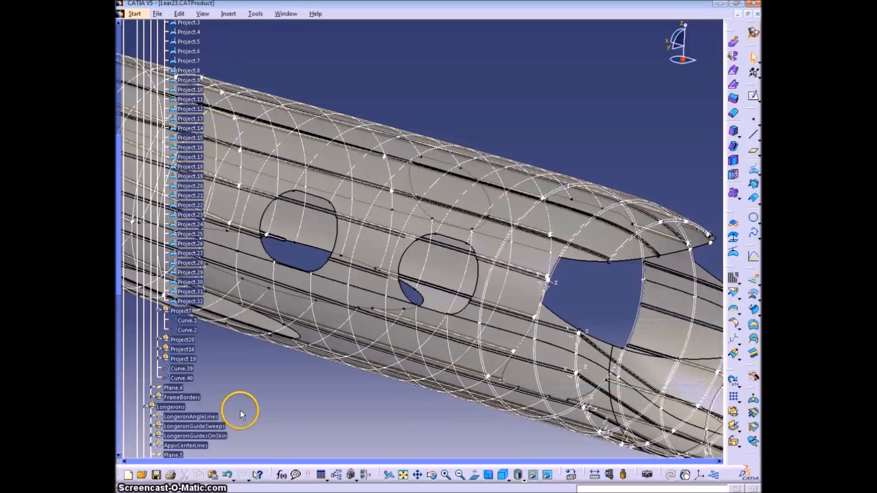
ctrl+click(183, 378)
click(230, 14)
click(273, 63)
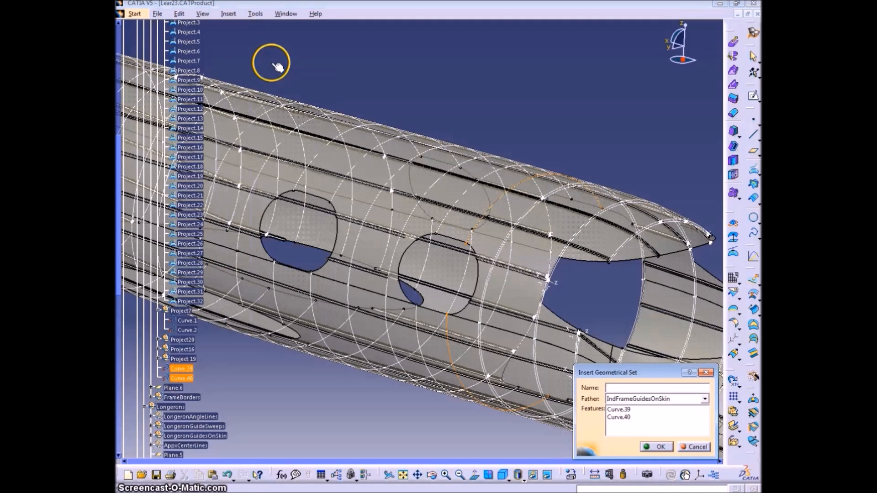
text(Project10)
key(Return)
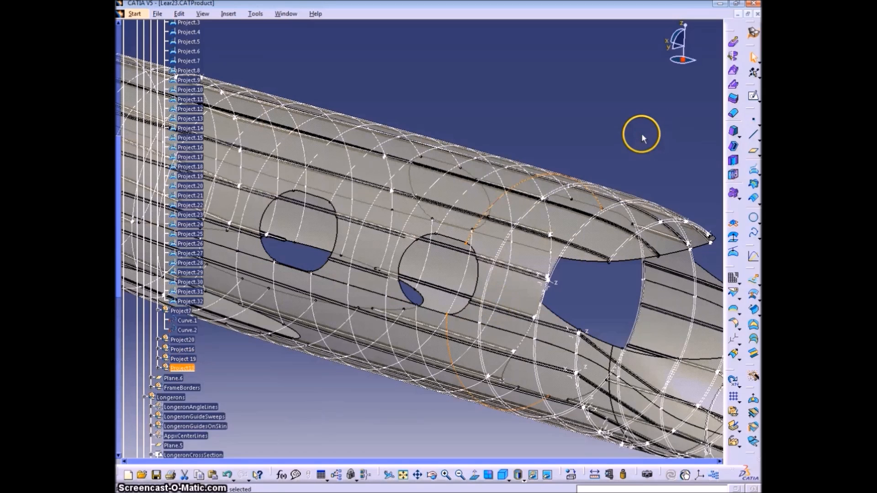
Define the FrameBorders geometrical set as the work object
scroll(639, 139, up, 10)
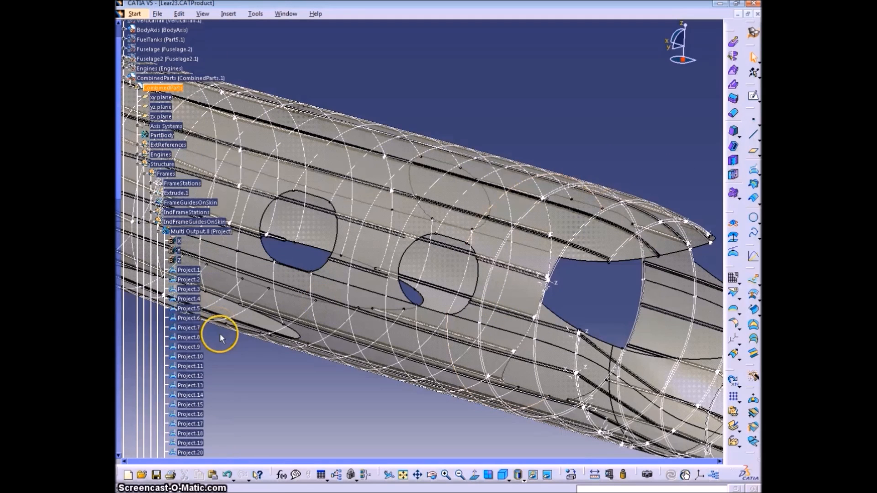
scroll(241, 317, down, 10)
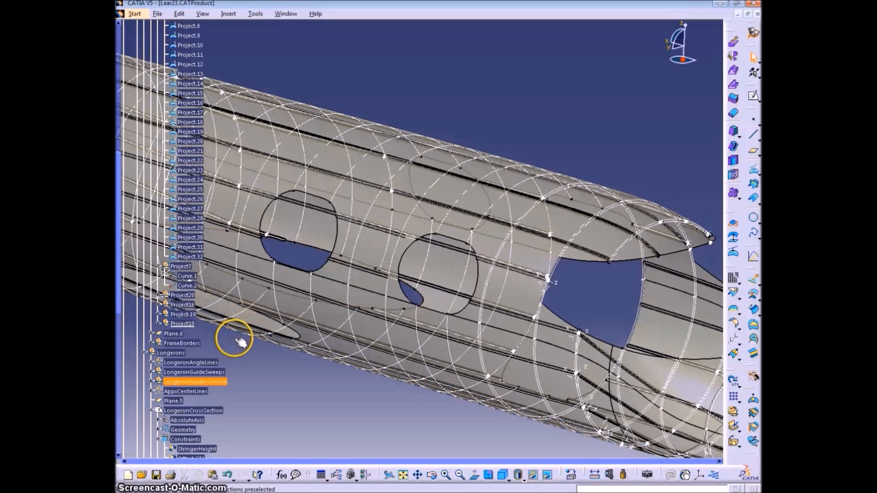
right_click(189, 342)
click(259, 207)
right_click(189, 343)
click(238, 207)
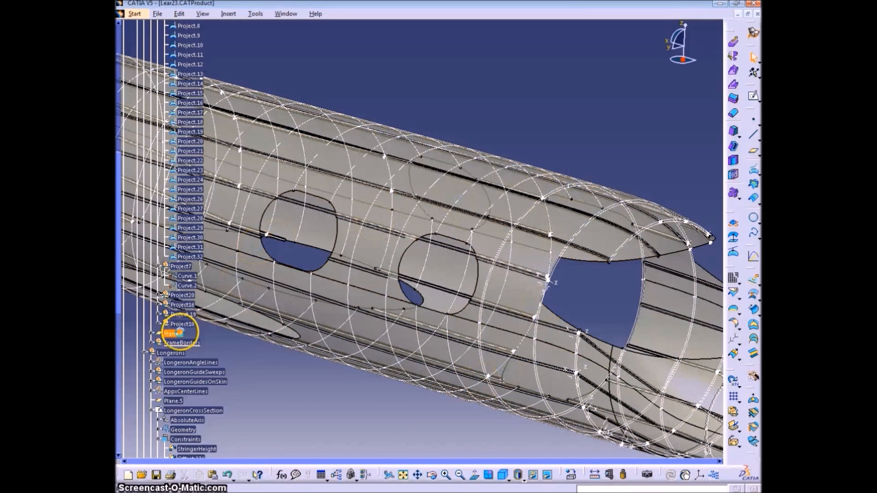
Create a parallel curve of Curve.39 from the Project10 set, with its constant offset linked to StringerHeight
click(159, 324)
click(191, 334)
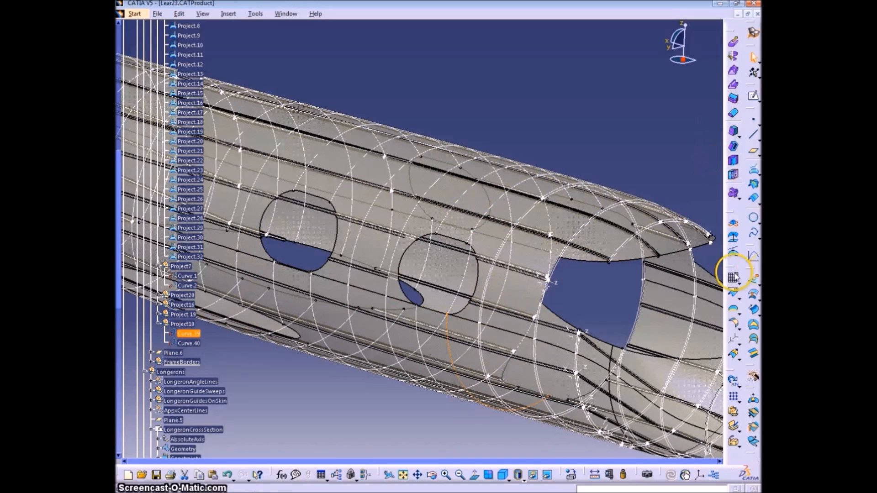
click(753, 185)
click(654, 445)
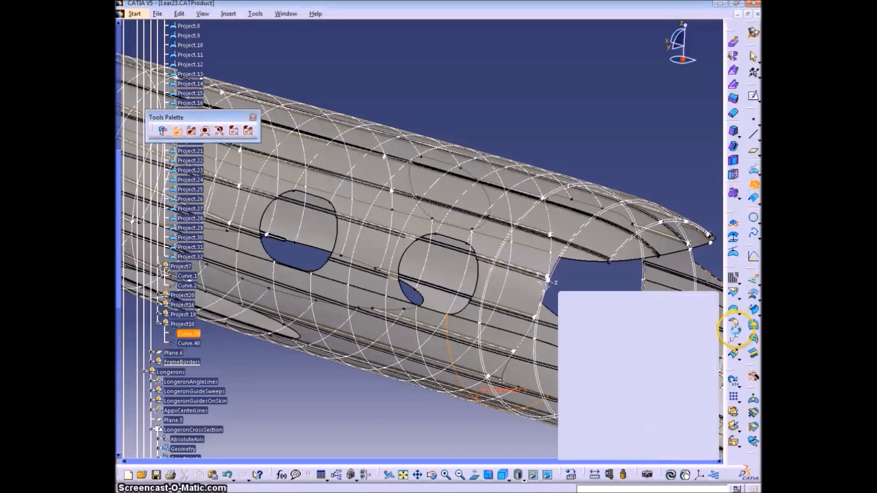
click(753, 200)
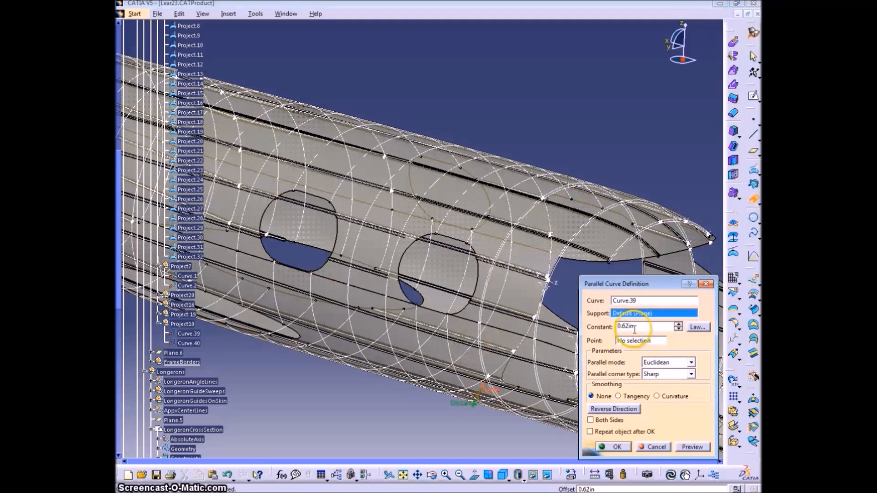
drag(121, 269, 121, 277)
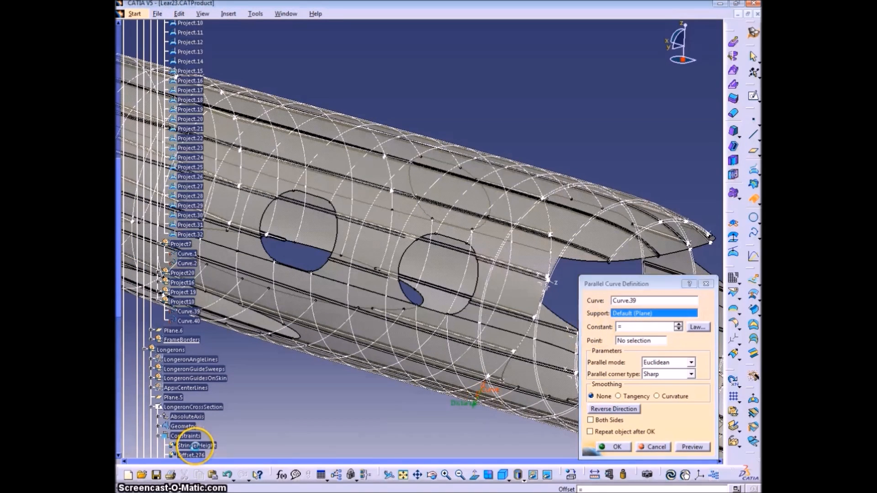
click(613, 447)
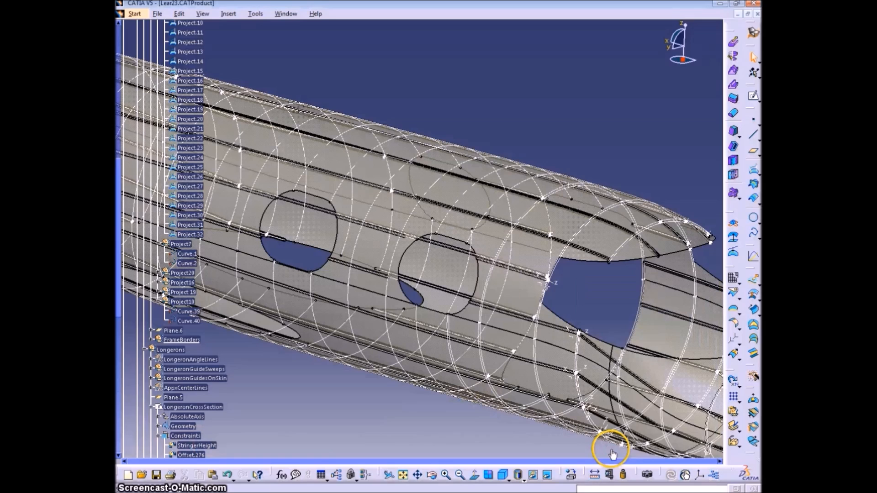
Create a parallel curve of Curve.40 from the Project10 set, with its constant offset linked to StringerHeight
click(752, 196)
drag(629, 324, 599, 326)
text(=)
click(189, 320)
click(533, 276)
click(610, 446)
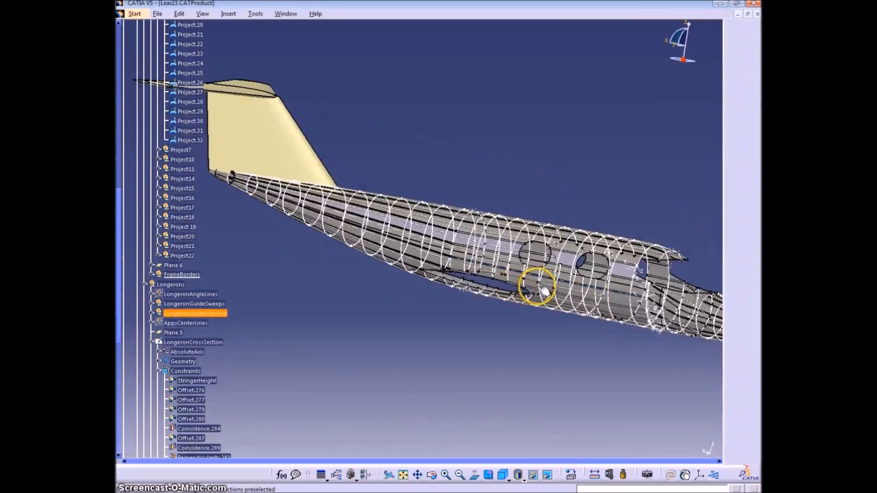
Create a single-value Real parameter named FrameHeight1 with the value 2
middle_drag(543, 290, 517, 281)
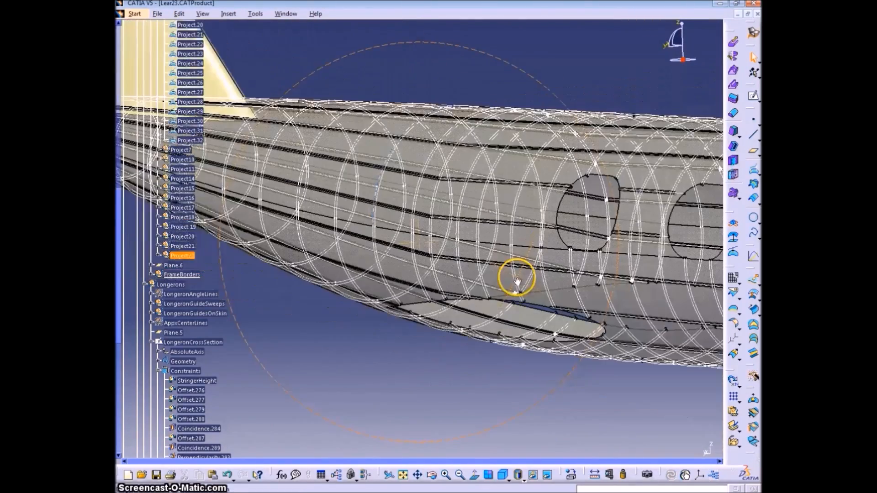
scroll(205, 98, up, 8)
click(158, 70)
click(151, 204)
middle_drag(460, 268, 388, 297)
click(281, 476)
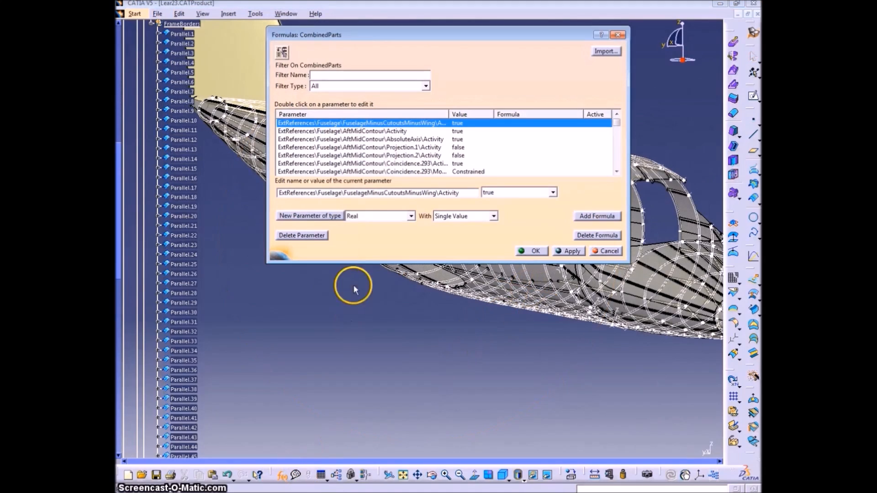
click(334, 218)
text(FrameHeight1)
click(485, 191)
text(2)
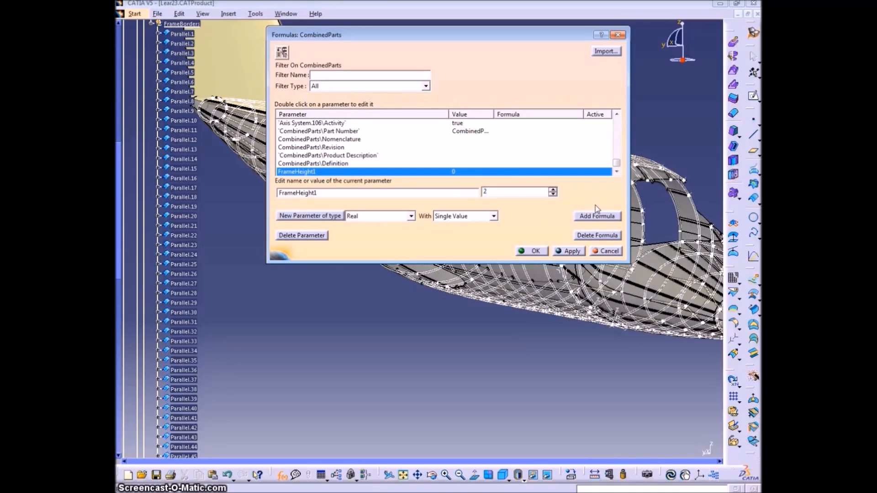
click(570, 251)
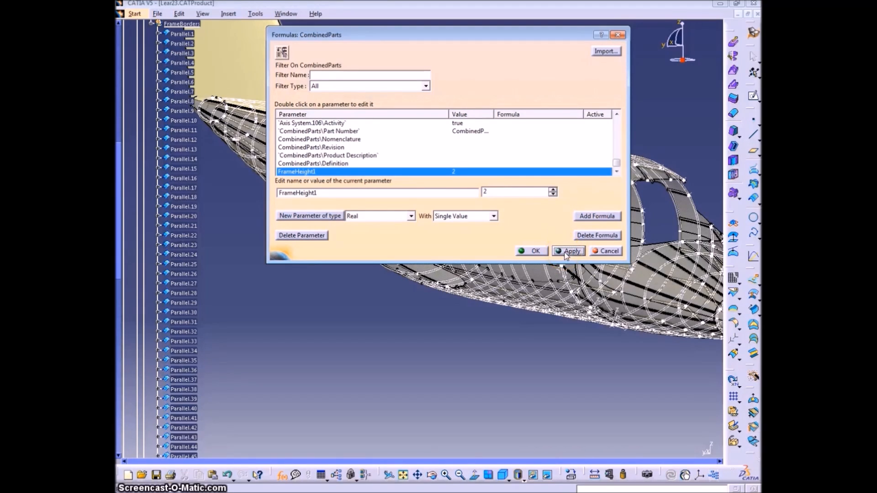
click(535, 254)
Group all the parallel curves of FrameBorders in a new geometrical set named OuterBorder
middle_drag(447, 283, 384, 237)
click(184, 34)
scroll(218, 343, down, 4)
shift+click(189, 390)
click(227, 14)
click(254, 73)
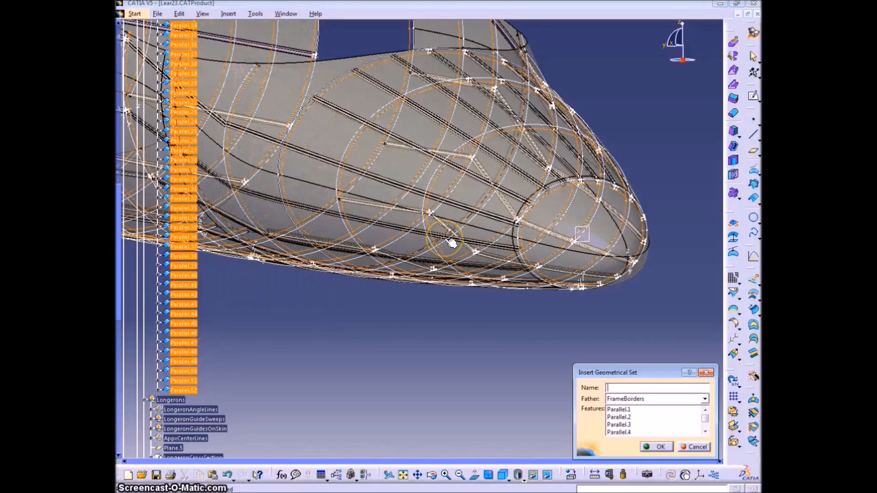
key(Return)
Define FrameBorders as the work object and expand its OuterBorder set in the tree
right_click(179, 69)
click(206, 141)
click(672, 240)
middle_drag(671, 240, 599, 211)
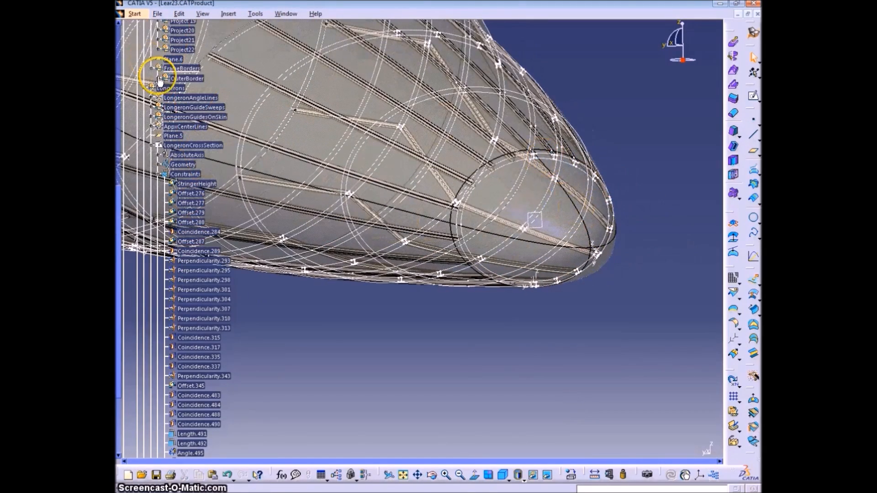
click(158, 77)
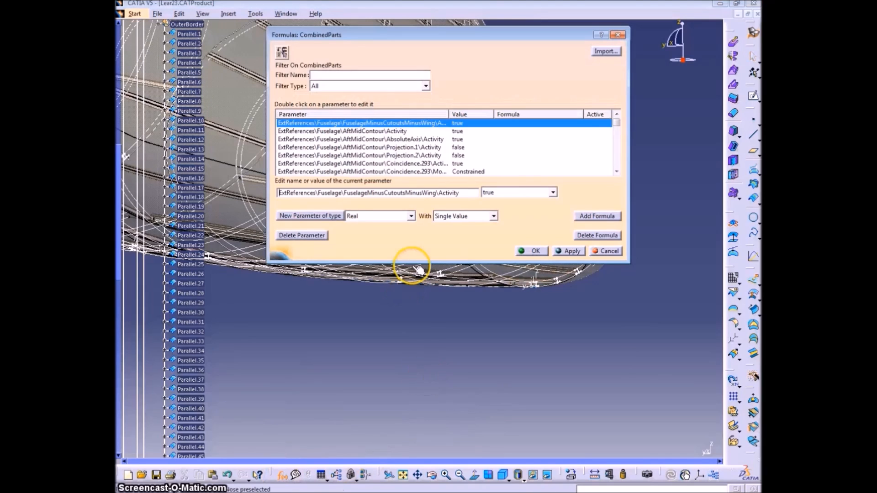
Check the value of the FrameHeight1 parameter among the part's formulas
drag(615, 123, 614, 182)
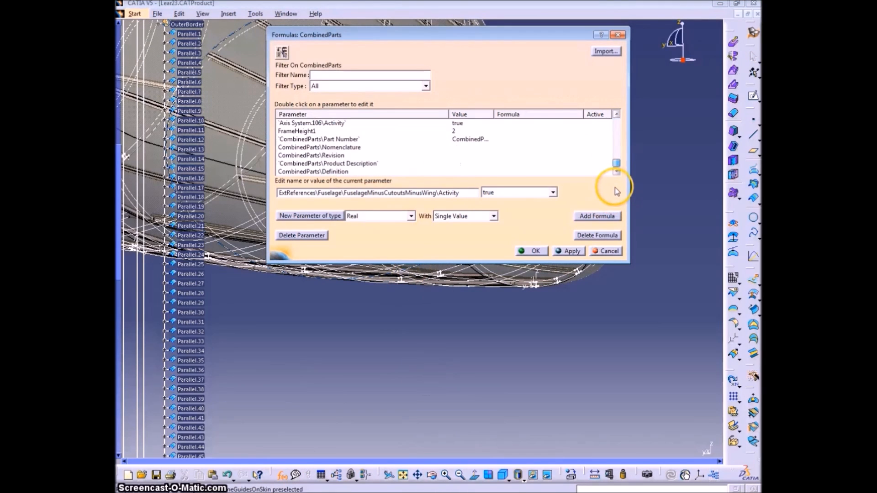
click(316, 131)
click(458, 131)
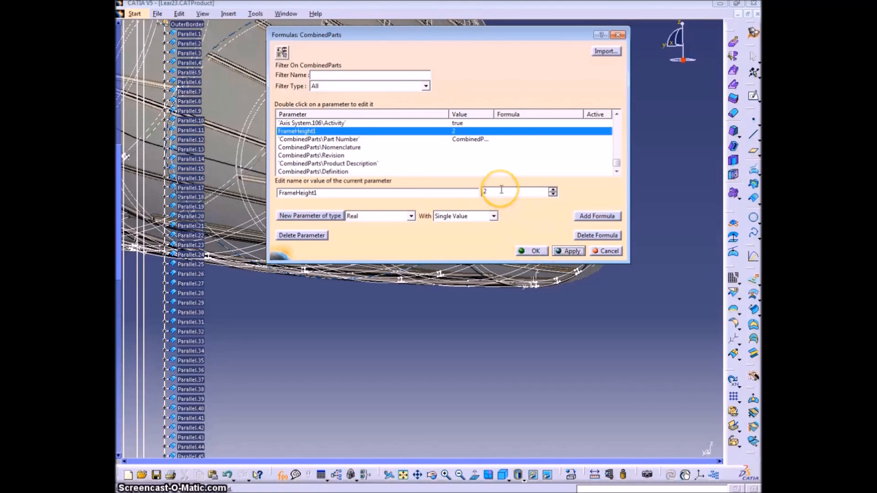
click(530, 251)
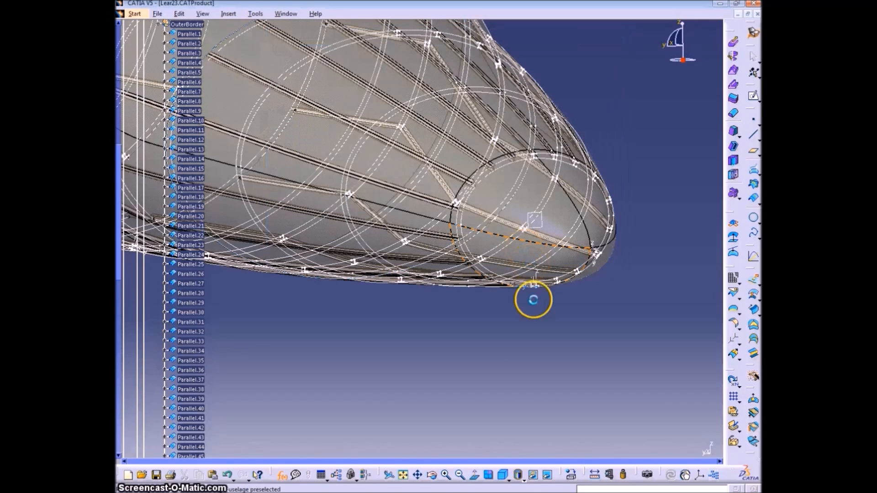
Set the FrameHeight1 parameter to 0.0508
click(281, 475)
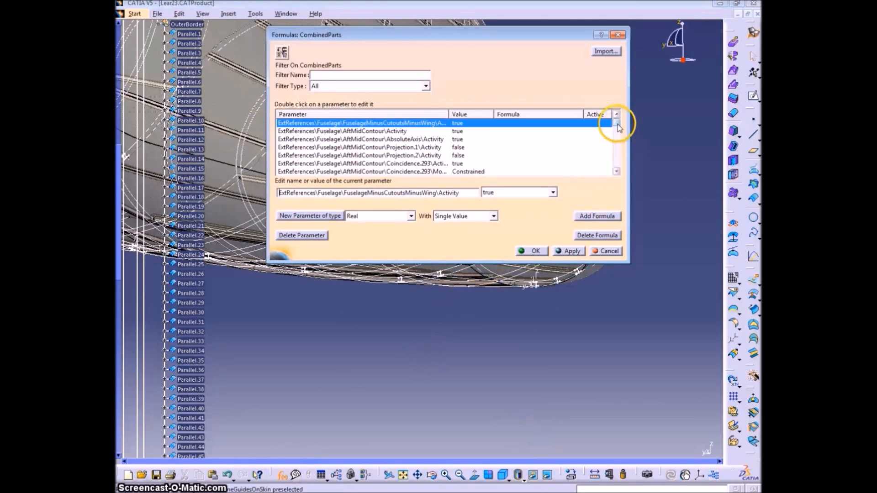
drag(616, 120, 616, 162)
click(319, 131)
click(499, 194)
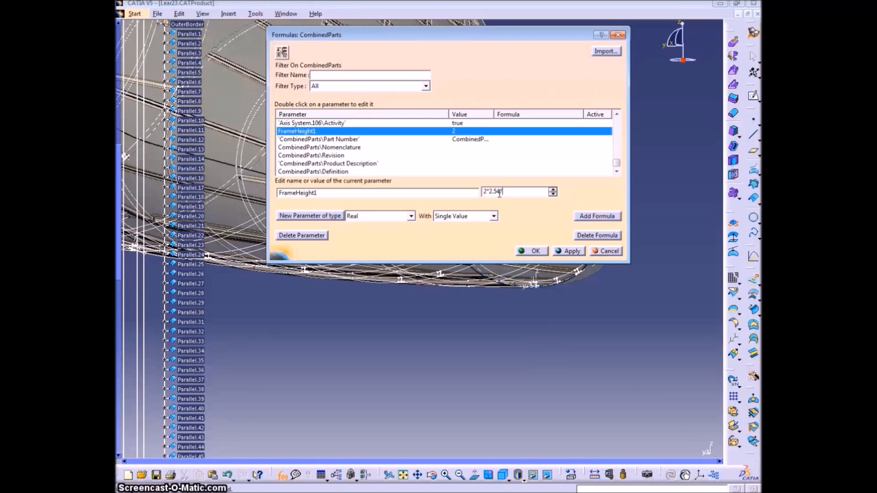
click(578, 252)
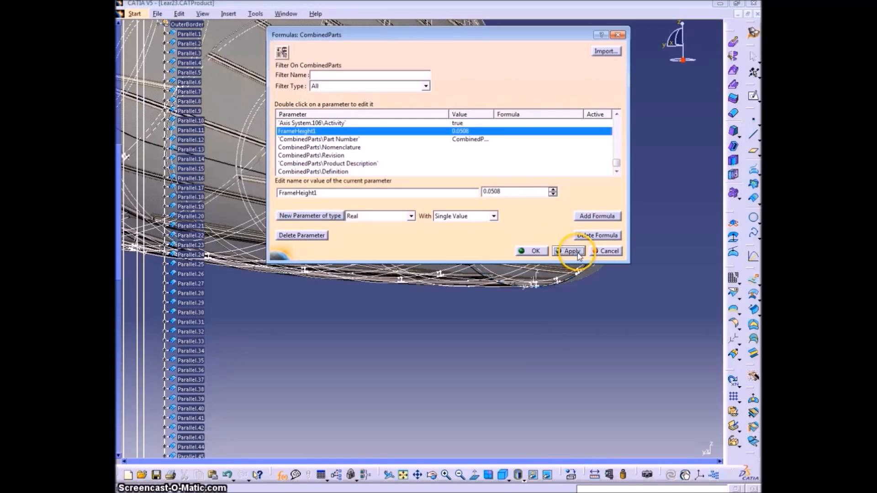
click(530, 250)
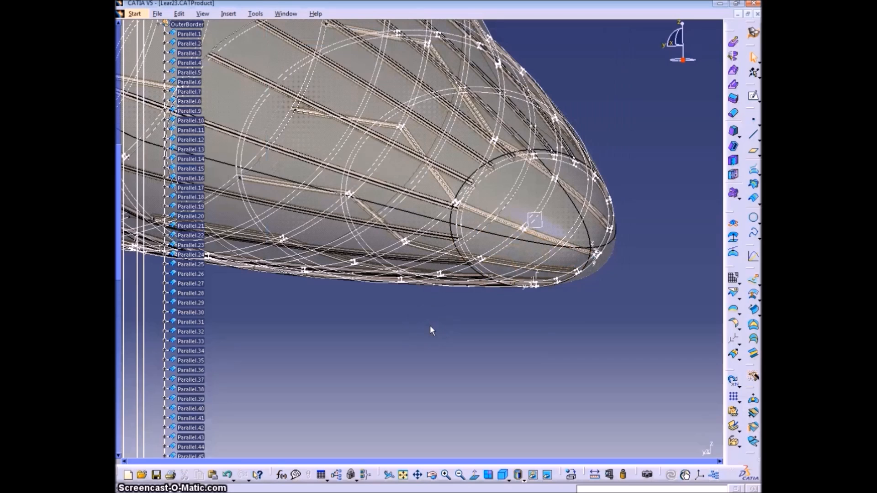
Create a parallel curve of Parallel.1 from the OuterBorder set, with its constant offset linked to FrameHeight1
click(754, 201)
click(537, 150)
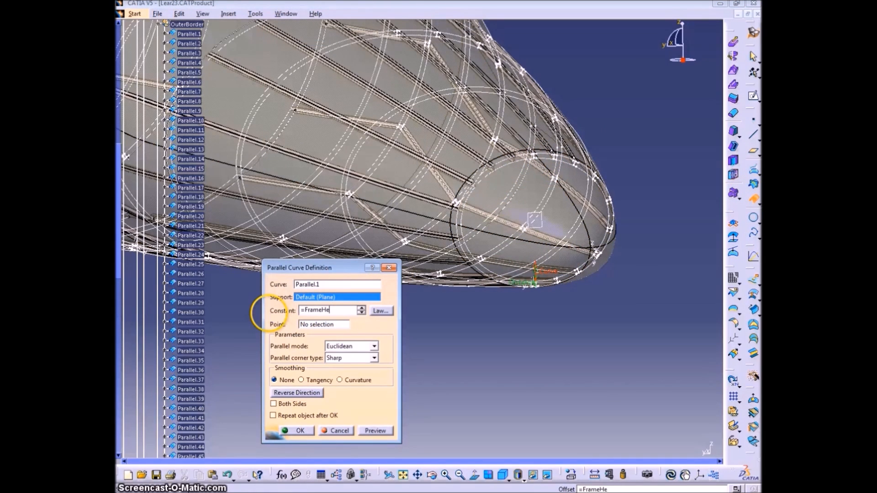
key(Return)
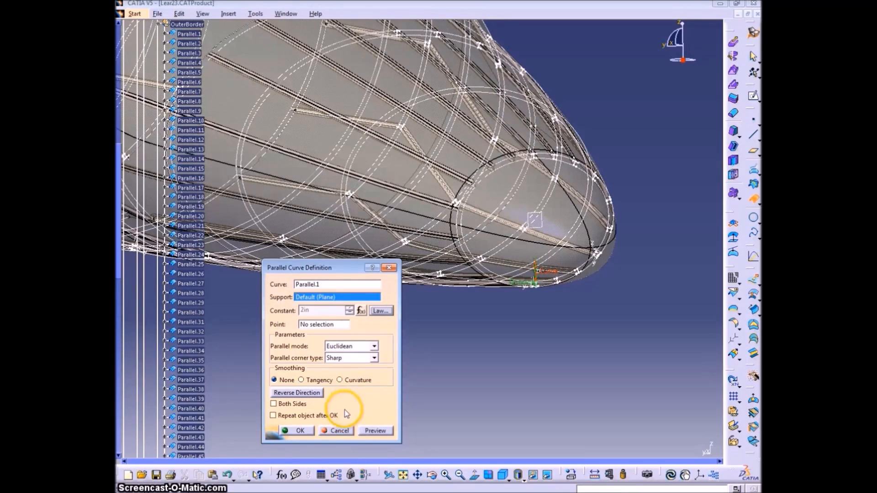
click(298, 433)
middle_drag(392, 297, 468, 247)
middle_click(451, 222)
ctrl+middle_drag(556, 256, 564, 217)
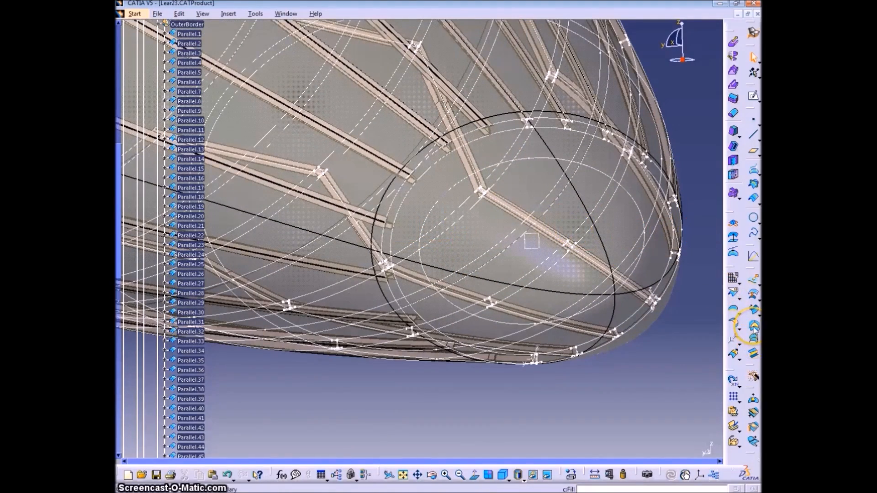
click(743, 311)
click(580, 131)
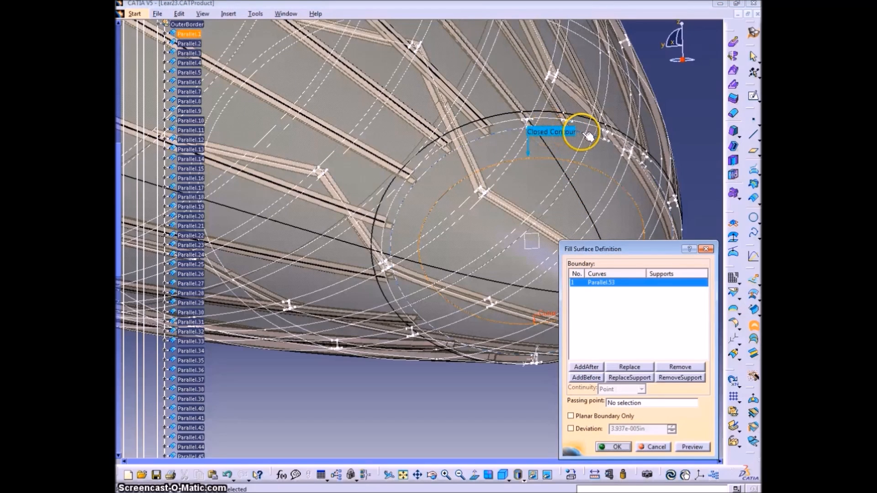
click(589, 136)
click(734, 378)
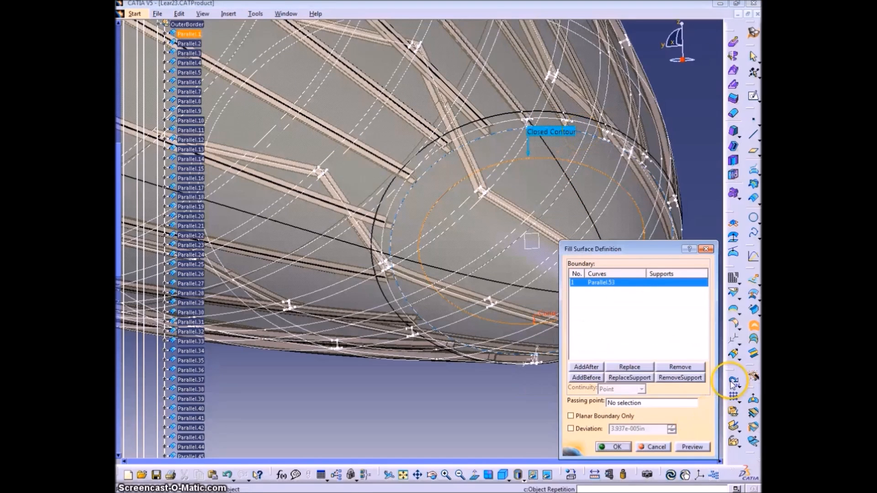
click(655, 446)
Create parallel curves of Parallel.2 and Parallel.3 from the OuterBorder set, each with its constant offset linked to FrameHeight1
middle_drag(441, 187, 482, 251)
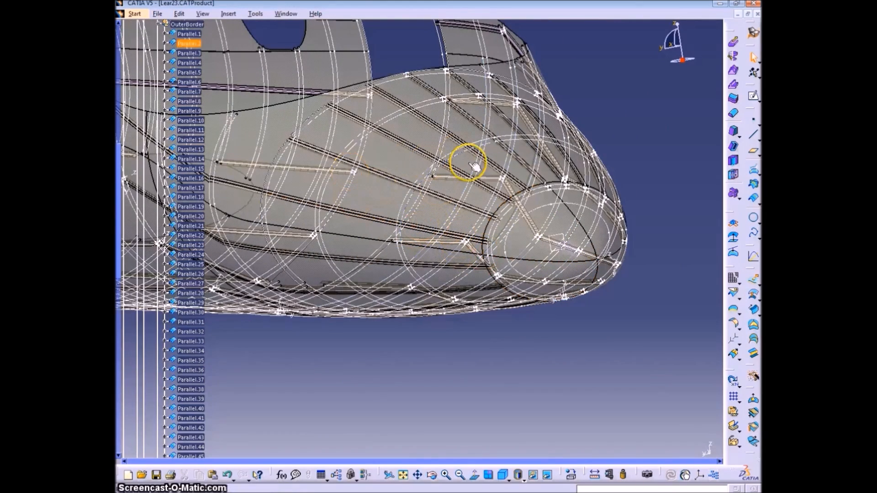
click(754, 200)
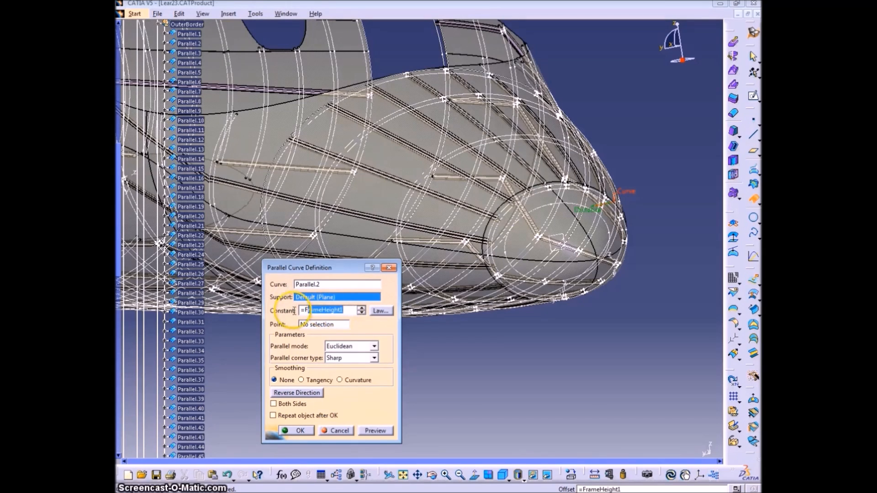
click(300, 431)
click(751, 197)
click(465, 267)
click(300, 431)
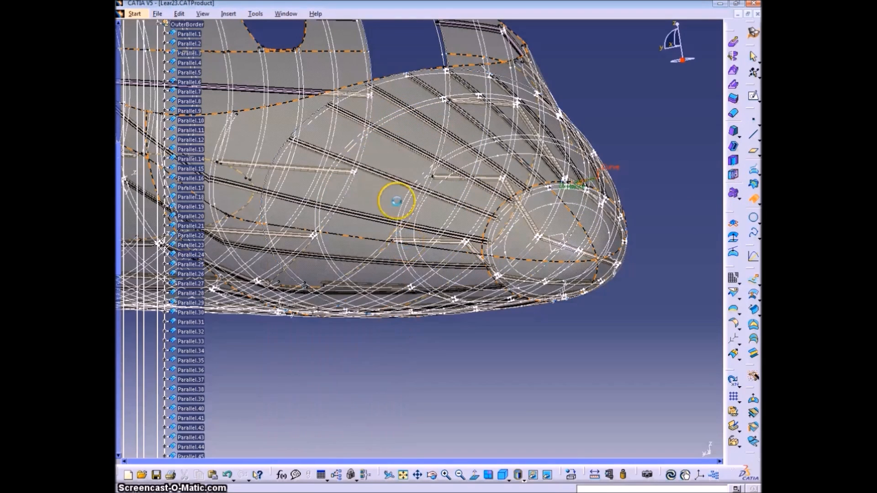
Create parallel curves of Parallel.4 and Parallel.5 from the OuterBorder set, each with its constant offset linked to FrameHeight1
middle_drag(382, 197, 507, 264)
click(752, 197)
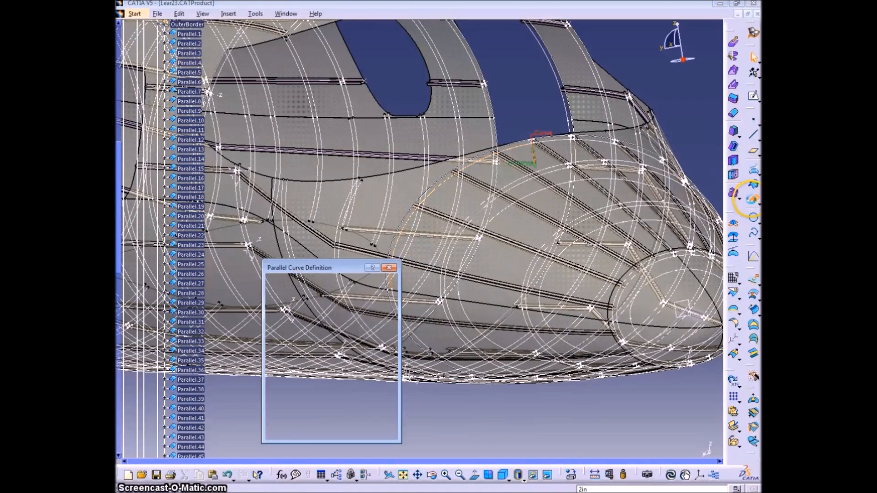
click(309, 432)
middle_drag(391, 266, 452, 239)
click(400, 249)
click(751, 199)
text(=FrameHeight1)
click(306, 430)
Create parallel curves of Parallel.6 and Parallel.7 from the OuterBorder set, each with its constant offset linked to FrameHeight1
click(394, 299)
click(752, 198)
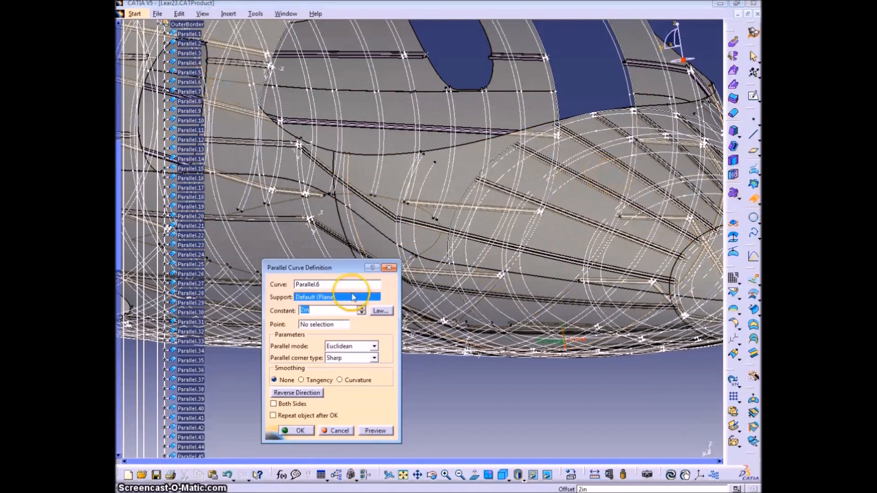
click(299, 432)
click(190, 91)
text(=FrameHeight1)
click(298, 431)
Create parallel curves of Parallel.8, Parallel.9 and Parallel.10 from the OuterBorder set, each with its constant offset linked to FrameHeight1
click(191, 102)
click(298, 430)
click(193, 110)
text(=FrameHeight1)
click(299, 431)
click(192, 120)
text(=FrameHeight1)
click(299, 431)
middle_drag(295, 294, 243, 251)
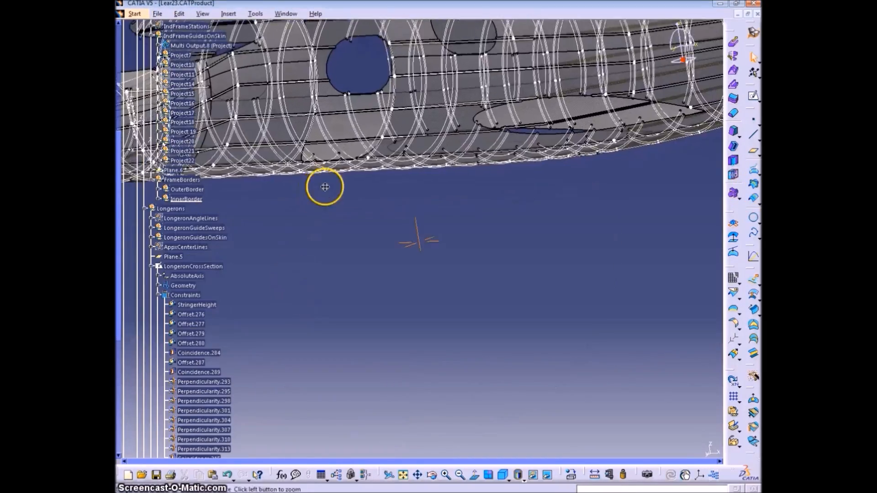
click(187, 190)
click(186, 199)
middle_drag(456, 338, 434, 208)
click(183, 180)
click(228, 14)
click(496, 150)
Insert a geometrical set named FrameFills inside the Frames set
scroll(228, 105, up, 2)
click(151, 80)
click(167, 32)
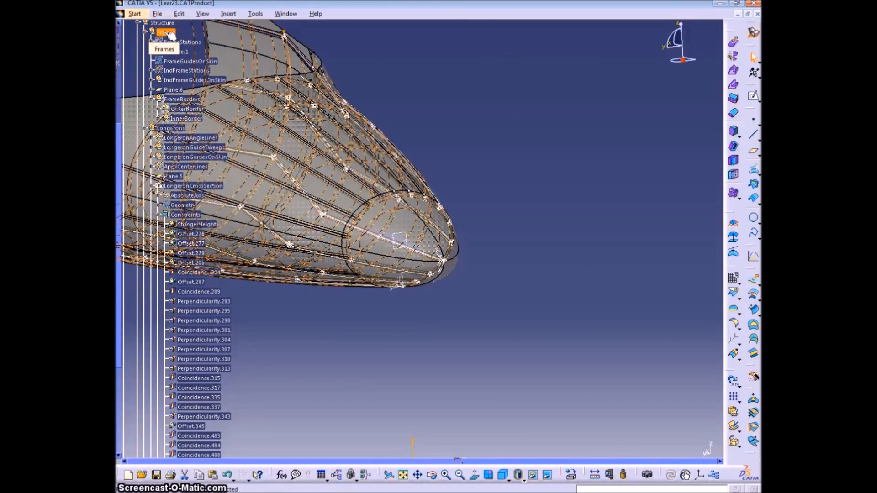
click(229, 13)
click(264, 63)
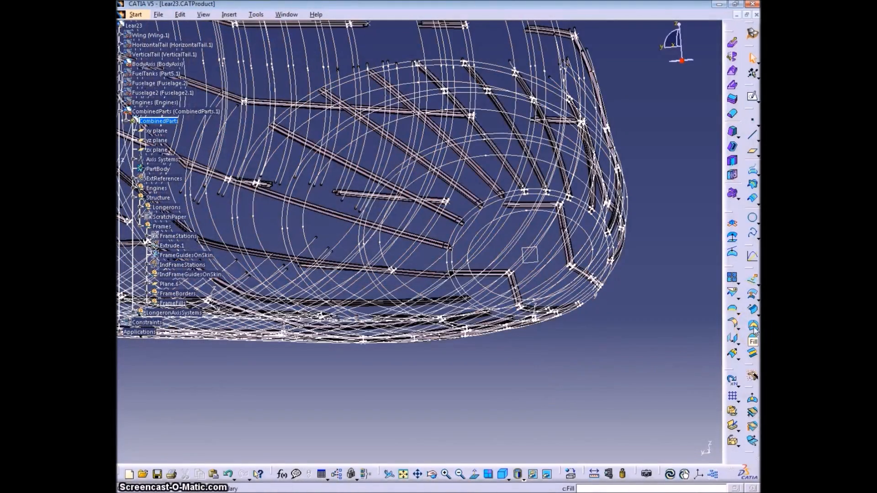
Create Fill surfaces from the closed frame border curves in the nose section
click(753, 326)
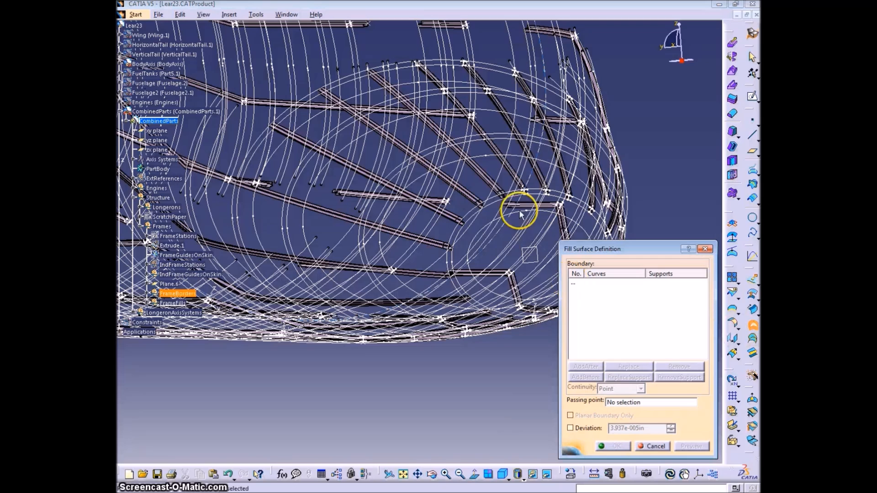
click(500, 201)
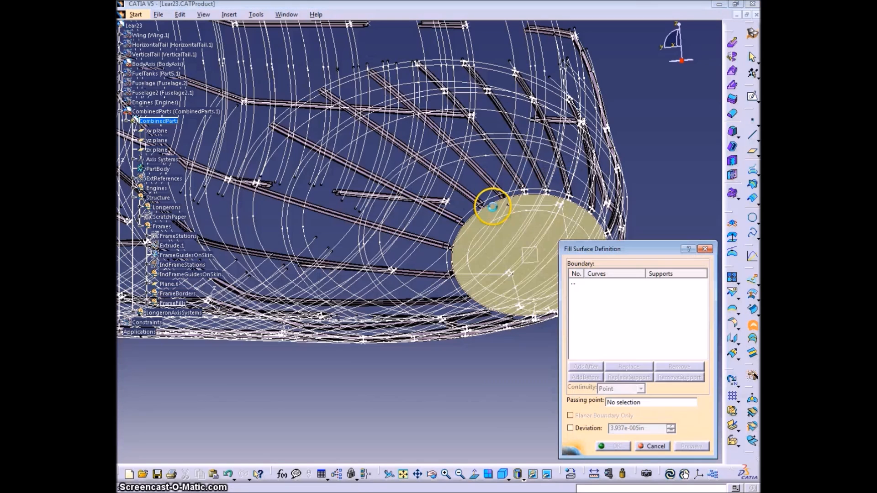
click(411, 162)
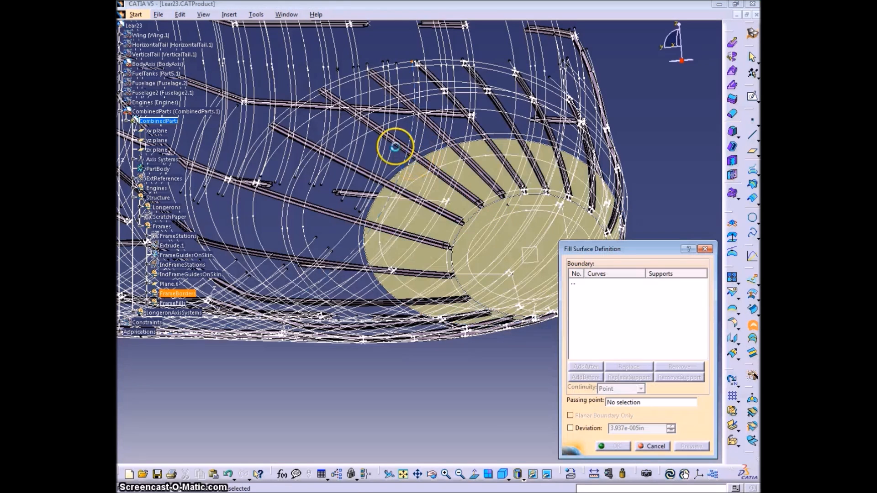
click(350, 125)
key(Return)
middle_drag(348, 124, 430, 292)
click(655, 446)
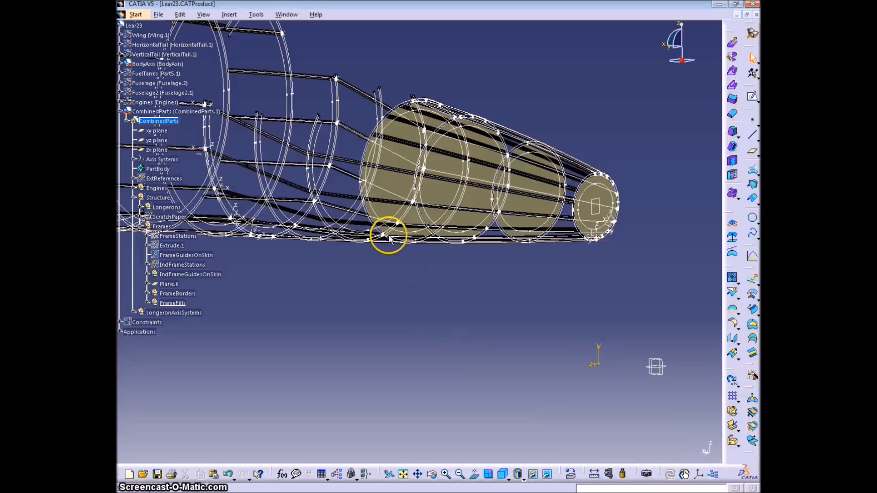
Make the OuterBorder set inside FrameBorders the in-work object
middle_click(391, 237)
click(147, 294)
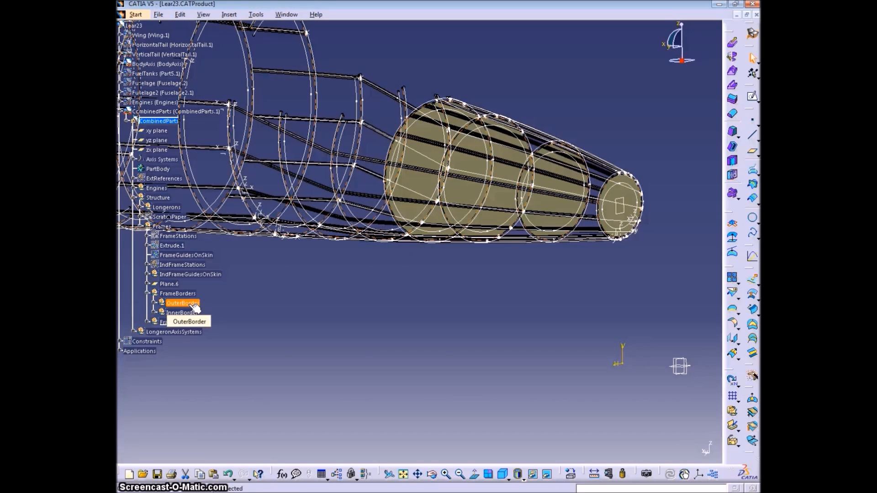
right_click(194, 304)
click(223, 169)
middle_drag(394, 295, 400, 338)
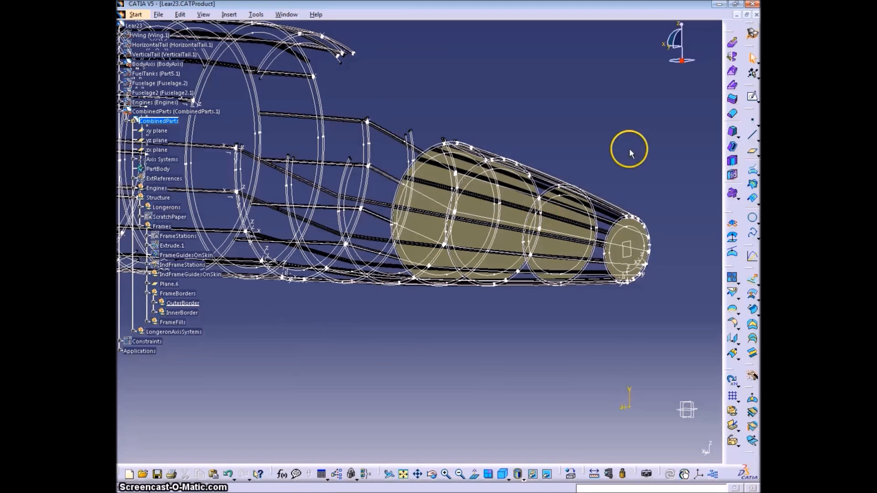
Join the upper open ends of Parallel.6 and Parallel.58 with a point-point line, using the Length type
click(751, 137)
scroll(427, 196, up, 6)
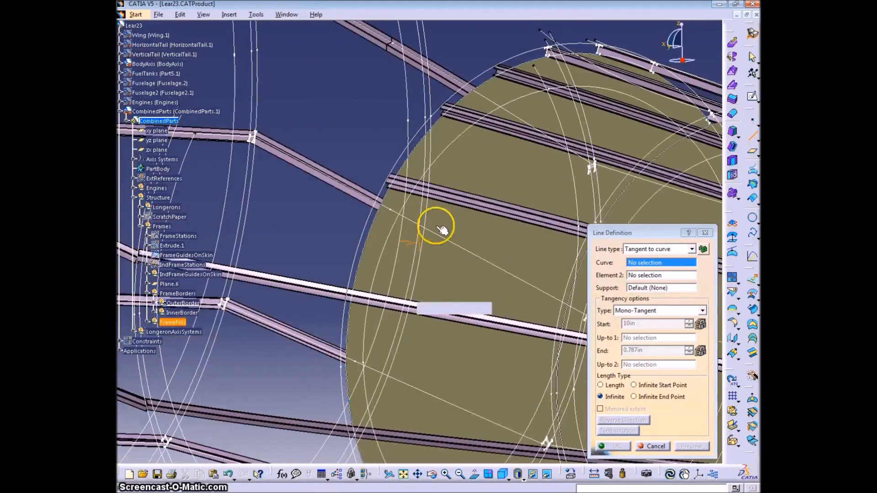
click(449, 122)
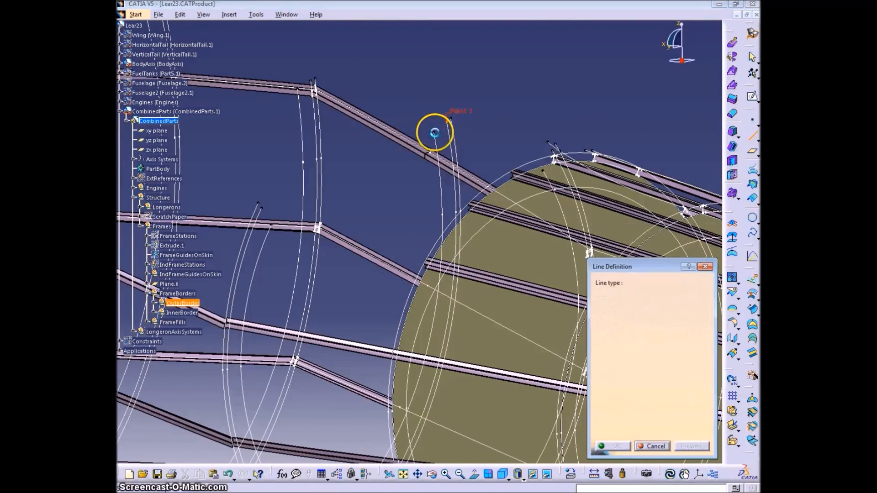
click(432, 132)
click(600, 396)
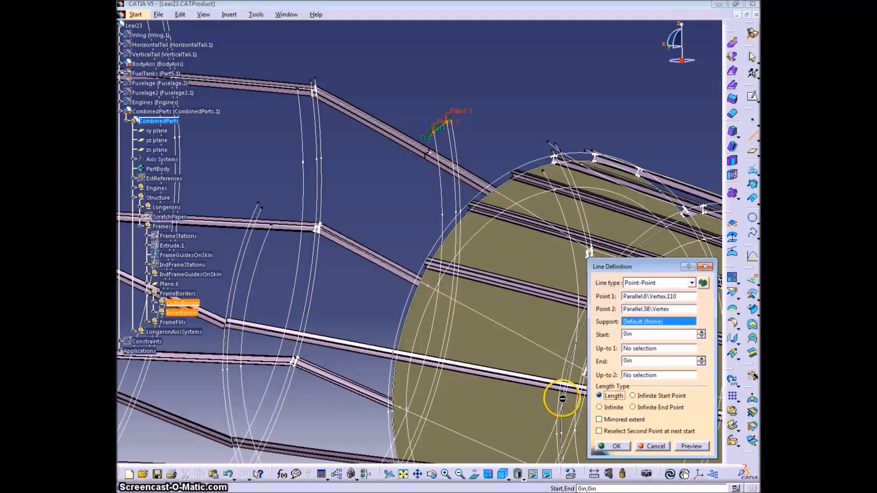
click(614, 446)
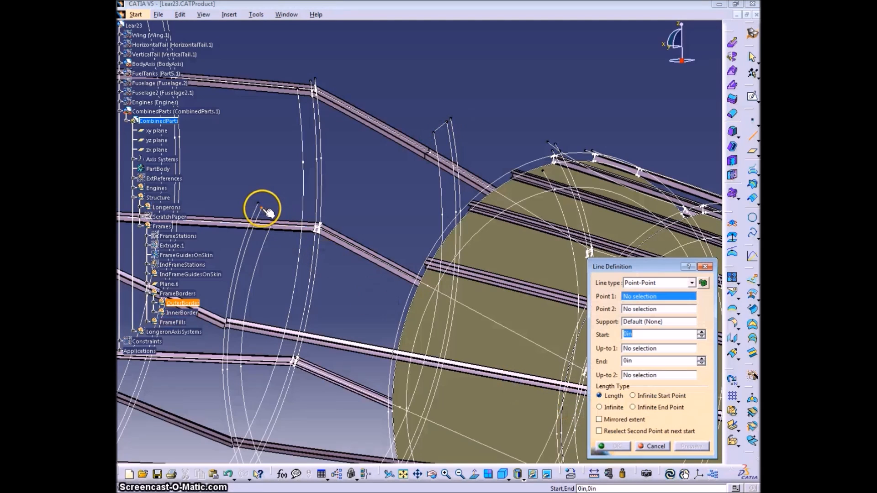
Create point-point lines joining the far-side open ends of the Parallel.5 frame and the open ends of Parallel.7 and its inner border
click(261, 206)
click(277, 225)
click(614, 447)
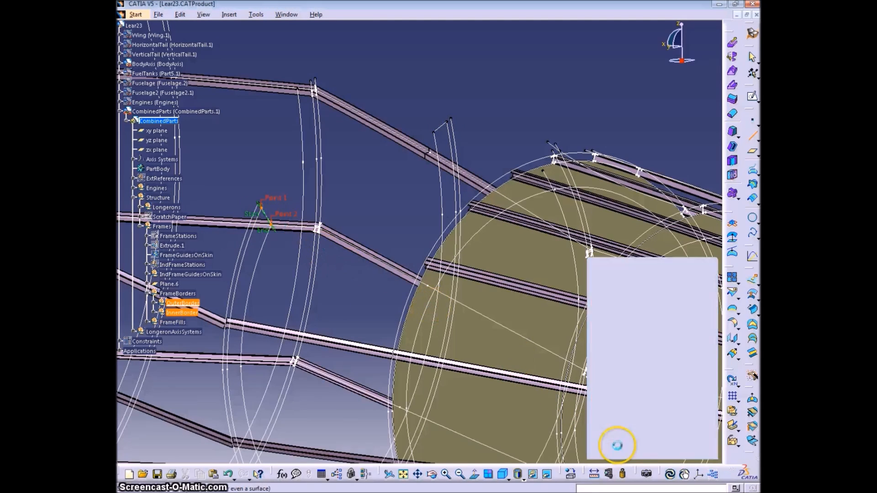
middle_drag(307, 278, 423, 283)
click(431, 118)
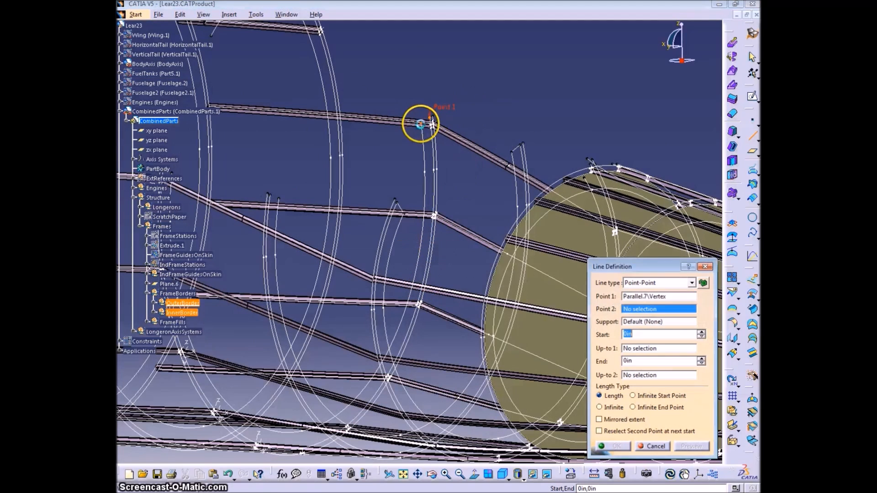
click(421, 123)
key(Return)
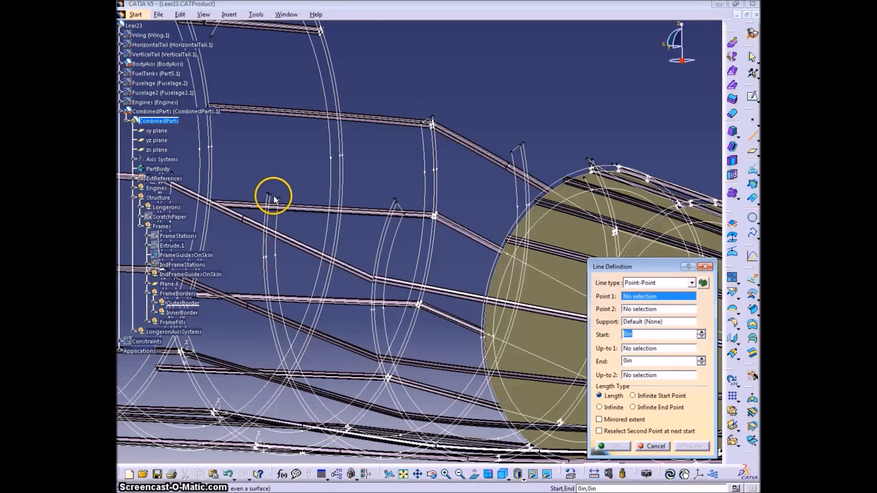
Join the opposite ends of Parallel.6 and Parallel.58, and an upper open end of a mid-fuselage frame, with point-point lines
click(274, 199)
click(281, 200)
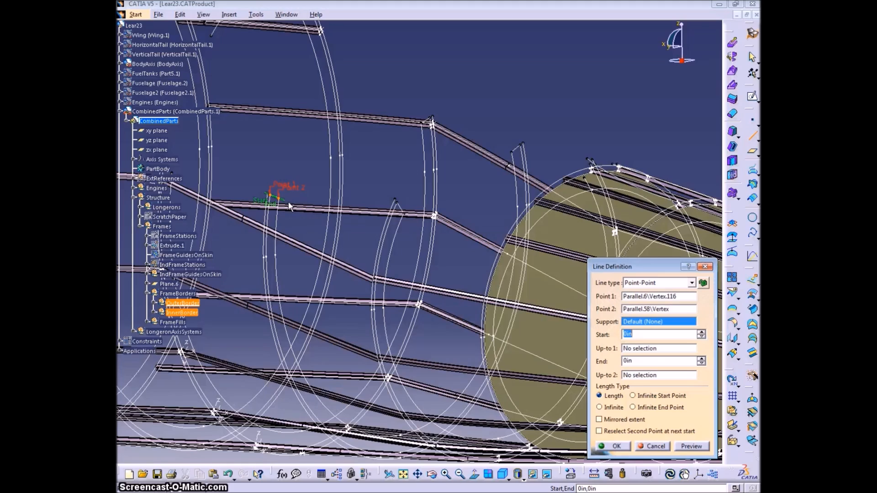
key(Return)
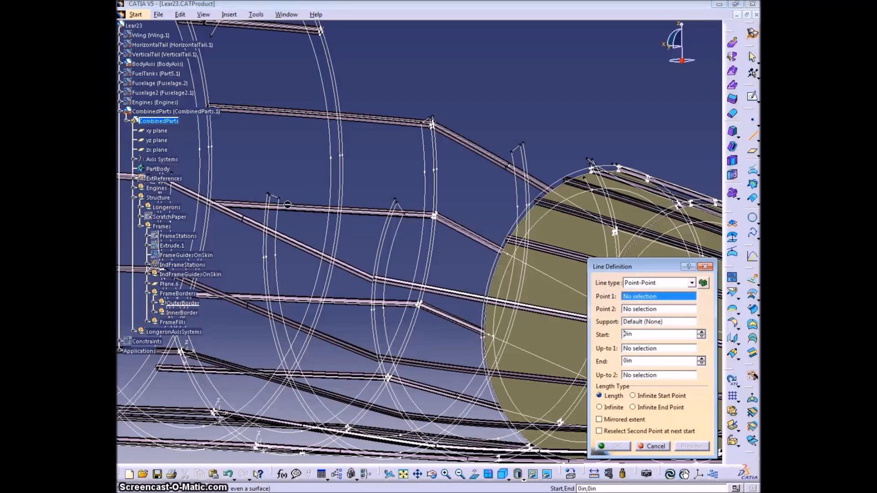
middle_drag(294, 204, 426, 196)
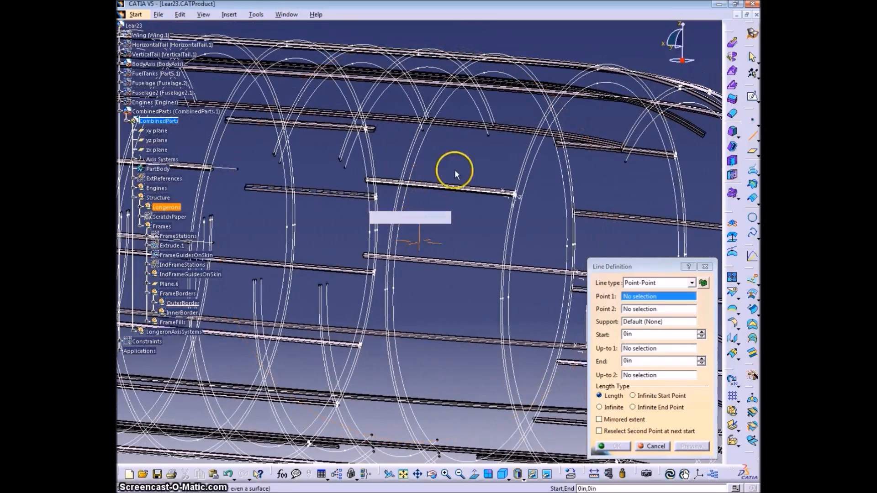
click(489, 133)
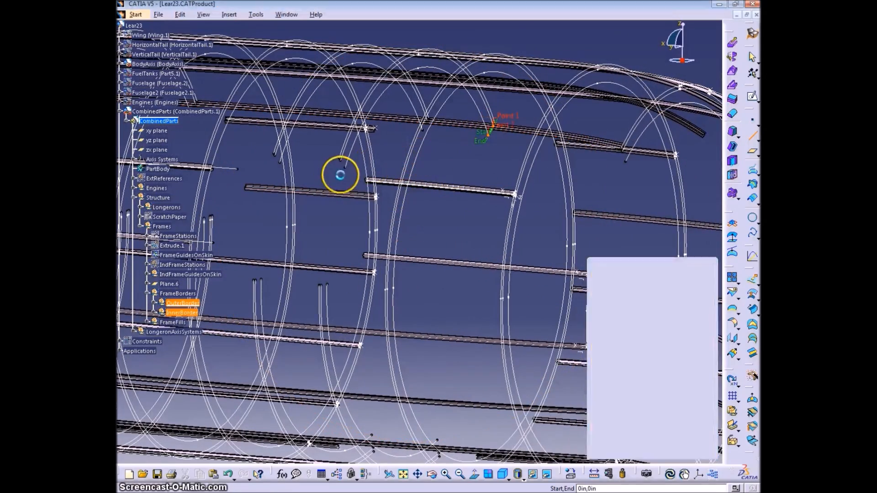
middle_drag(401, 192, 457, 219)
Create point-point lines joining the lower open end of Parallel.63 to its adjacent border and closing the neighbouring frame's open end
click(330, 361)
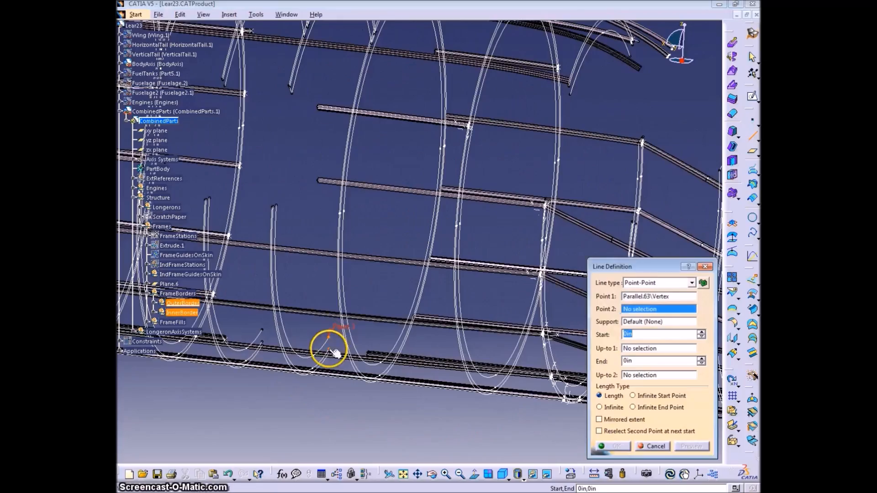
click(329, 351)
key(Return)
middle_drag(315, 242, 276, 254)
click(320, 200)
click(313, 202)
key(Return)
Close two more open frame ends along the fuselage with point-point lines between the outer and inner borders
middle_drag(269, 169, 446, 244)
click(412, 60)
click(405, 72)
middle_drag(253, 137, 395, 200)
click(379, 121)
click(389, 114)
key(Return)
middle_drag(351, 245, 352, 252)
Continue along the fuselage, joining the facing endpoints of the open outer and inner frame borders with point-point lines
middle_drag(281, 245, 418, 98)
click(421, 94)
middle_drag(275, 196, 290, 170)
click(271, 148)
click(275, 149)
middle_drag(231, 186, 321, 211)
click(605, 446)
Add a point-point line between the outer and inner border endpoints at the next open frame end
middle_drag(457, 213, 335, 200)
click(489, 170)
middle_drag(458, 229, 457, 175)
click(460, 171)
click(463, 170)
click(613, 446)
Join the open ends of Parallel.88 and Parallel.35 with a point-point line
middle_drag(386, 169, 401, 242)
middle_drag(413, 276, 412, 249)
click(395, 263)
click(401, 270)
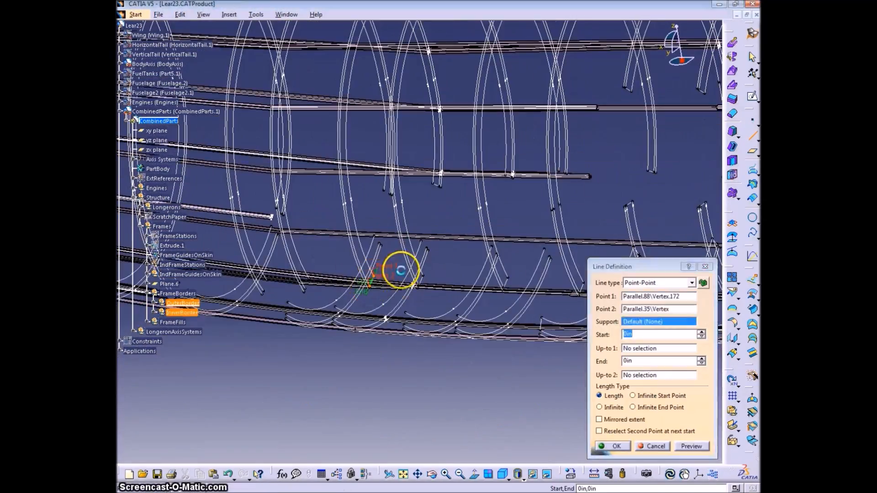
click(612, 447)
Create a point-point line from the open end of Parallel.91 to its matching frame border
middle_drag(462, 274, 462, 244)
click(465, 238)
middle_drag(461, 318, 421, 245)
click(402, 301)
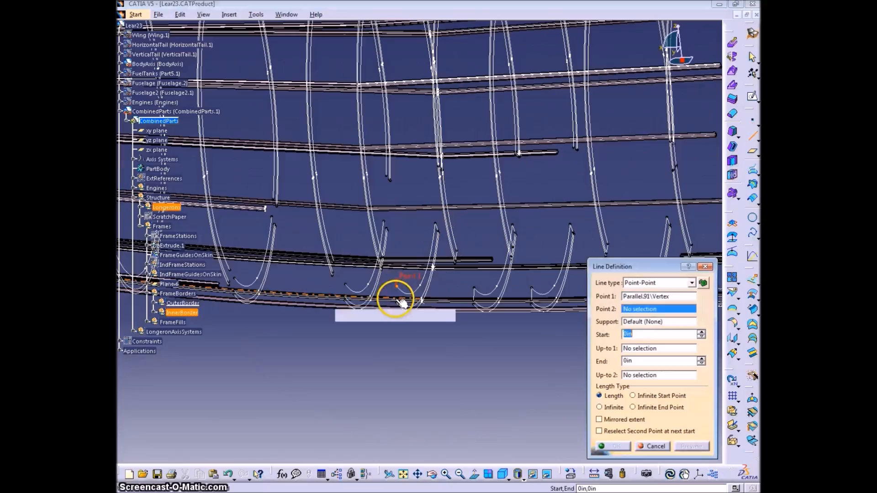
click(386, 228)
click(612, 446)
Close the remaining open frame ends with point-point lines between their outer and inner borders
click(386, 175)
click(421, 228)
click(613, 446)
middle_drag(386, 319, 411, 137)
click(420, 110)
click(331, 407)
click(613, 447)
Join the upper open ends of Parallel.5 and its inner border, just behind the nose fills, with a point-point line
middle_drag(411, 315, 542, 229)
key(Escape)
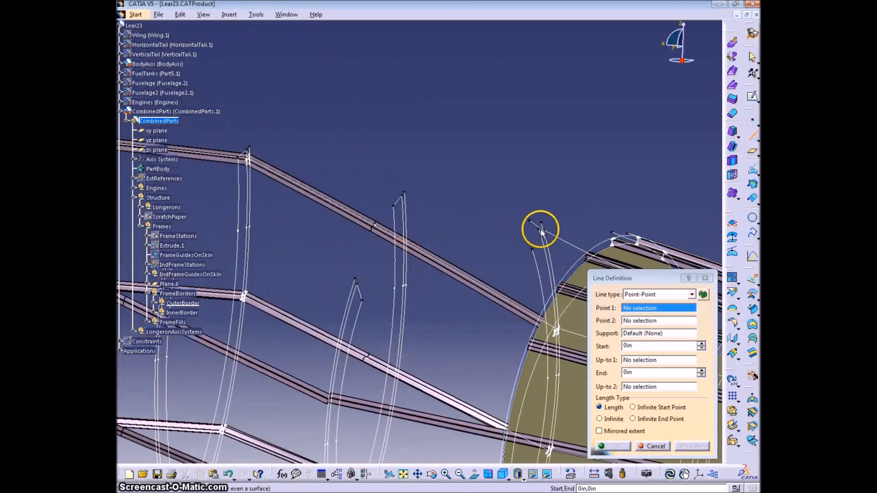
click(542, 227)
click(533, 246)
key(Return)
middle_drag(540, 292, 668, 298)
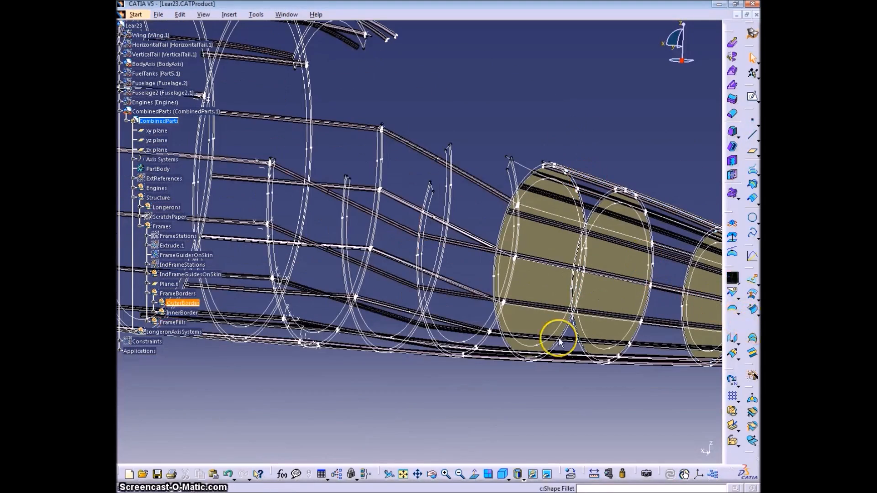
Make the FrameFills set the in-work object
right_click(178, 327)
click(215, 197)
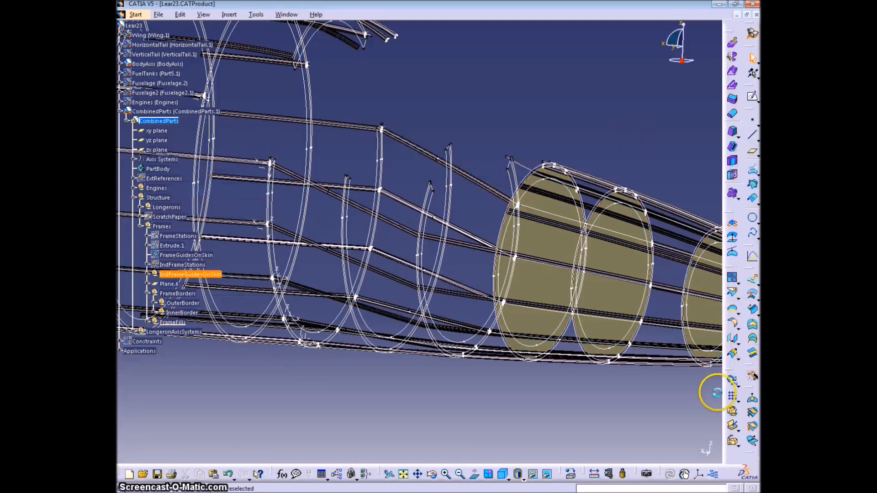
click(752, 325)
click(659, 451)
Create a Fill surface bounded by Parallel.5, Line.318, the matching inner border and the closing line at the far end
double_click(752, 327)
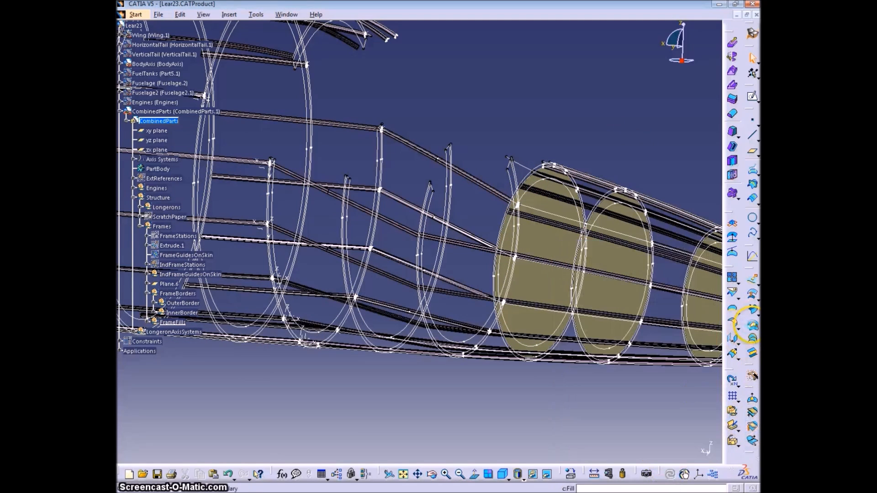
click(518, 181)
click(510, 166)
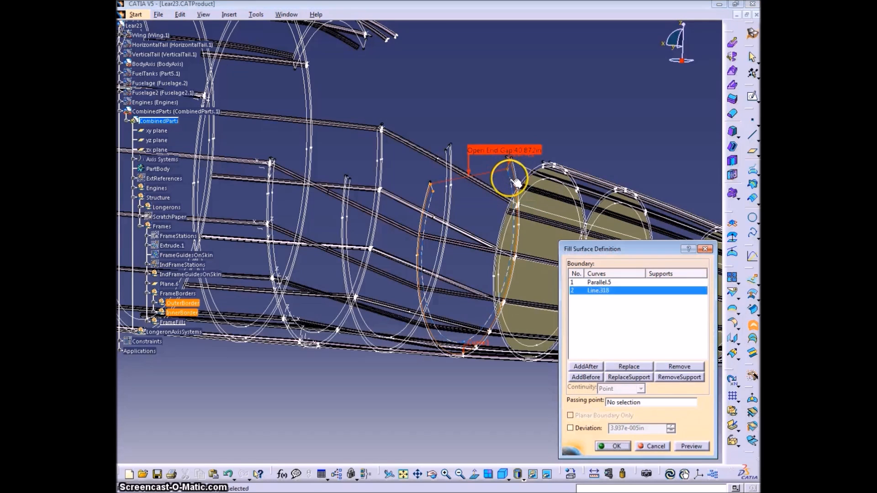
click(510, 178)
middle_drag(411, 208, 504, 284)
click(468, 221)
click(616, 446)
Create a Fill surface bounded by Parallel.6, Line.263, Parallel.58 and the closing line at their other end
middle_drag(372, 294, 516, 125)
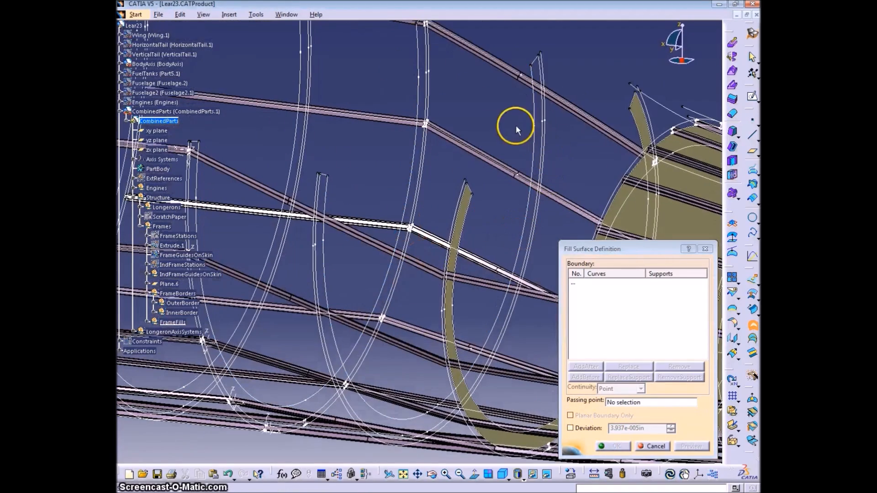
click(542, 63)
click(532, 73)
click(533, 96)
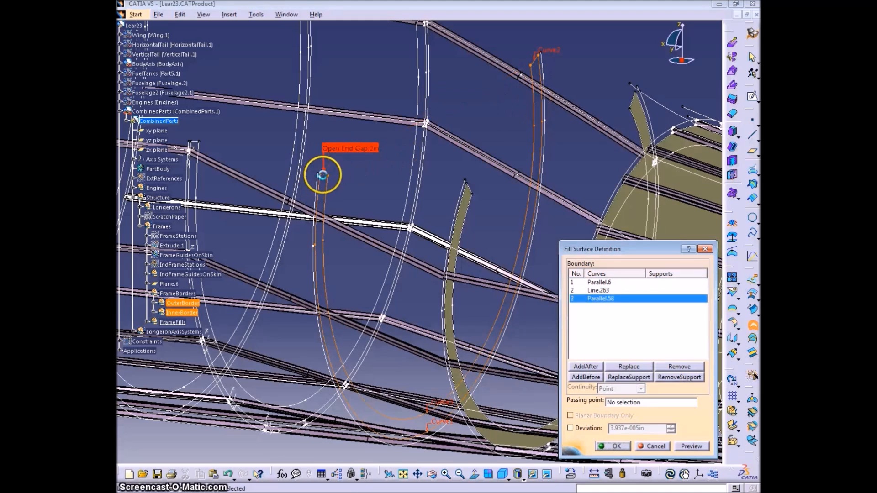
click(331, 174)
click(603, 446)
Create a Fill surface bounded by Parallel.7, Line.265, Parallel.59 and the closing line at their other end
middle_drag(392, 255, 492, 214)
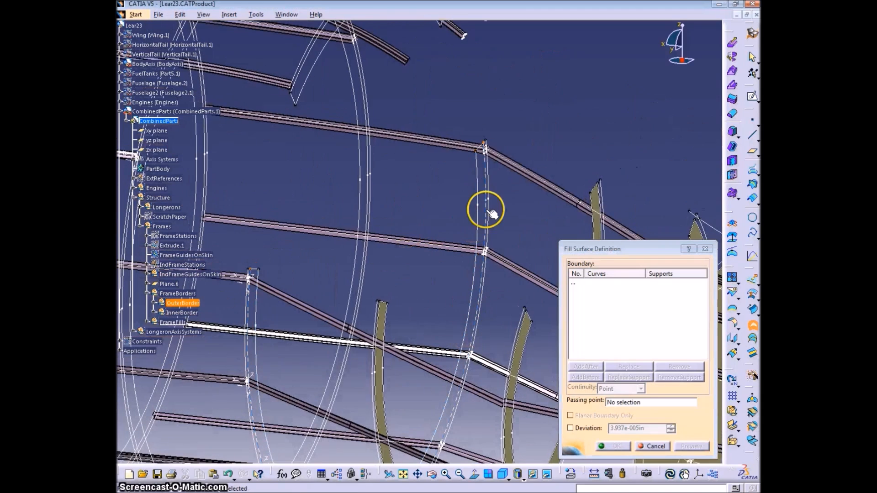
click(485, 161)
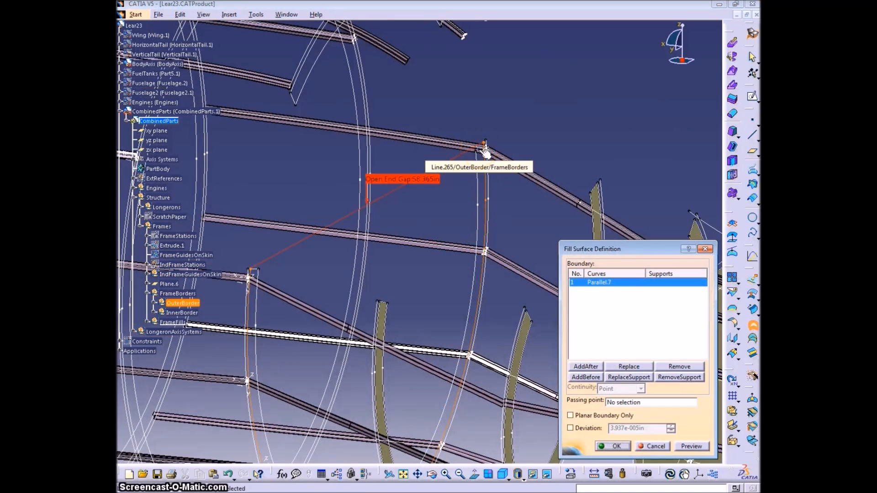
click(485, 151)
click(368, 254)
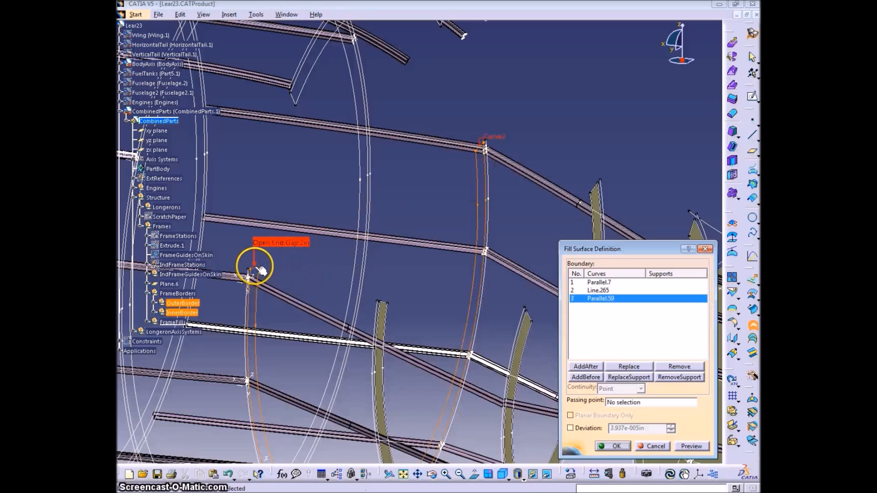
click(254, 268)
click(614, 445)
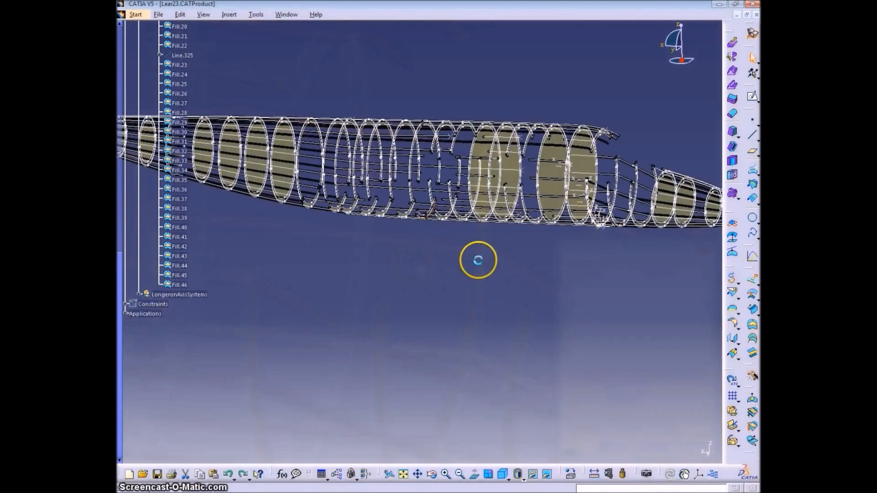
Make the OuterBorder set the in-work object and expand it to list its curves
middle_drag(478, 260, 274, 219)
right_click(192, 123)
click(233, 180)
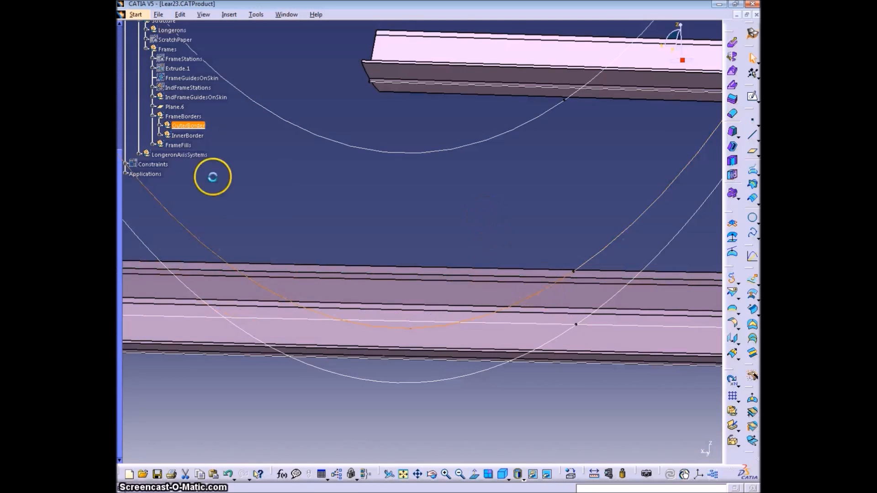
click(159, 124)
middle_drag(392, 221, 432, 246)
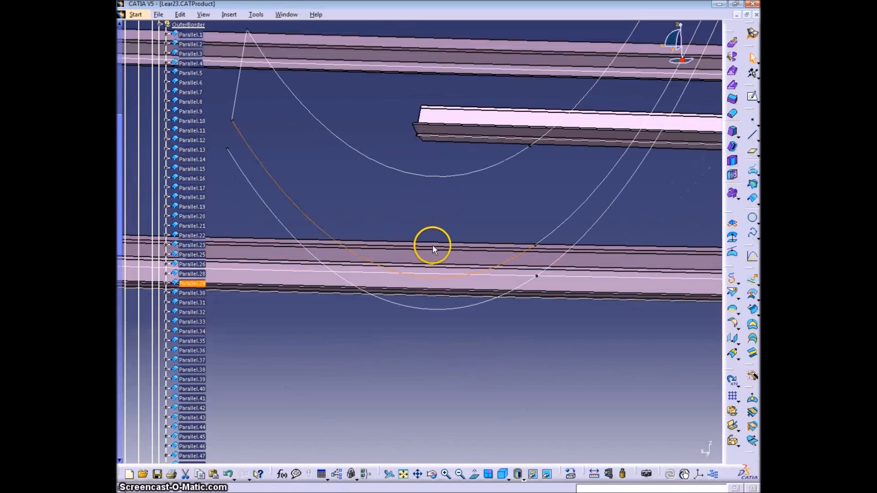
Make Project16 the in-work object and join its Curve.26 and Curve.27 into one curve
click(520, 292)
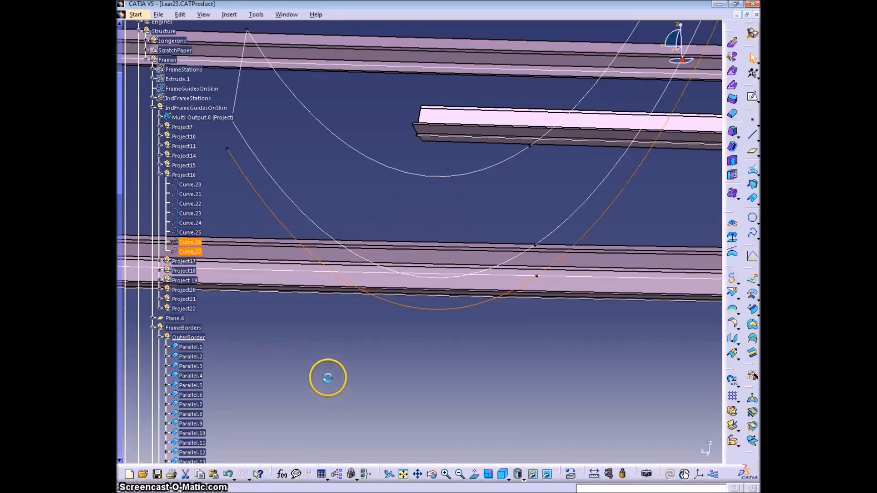
right_click(178, 175)
click(245, 248)
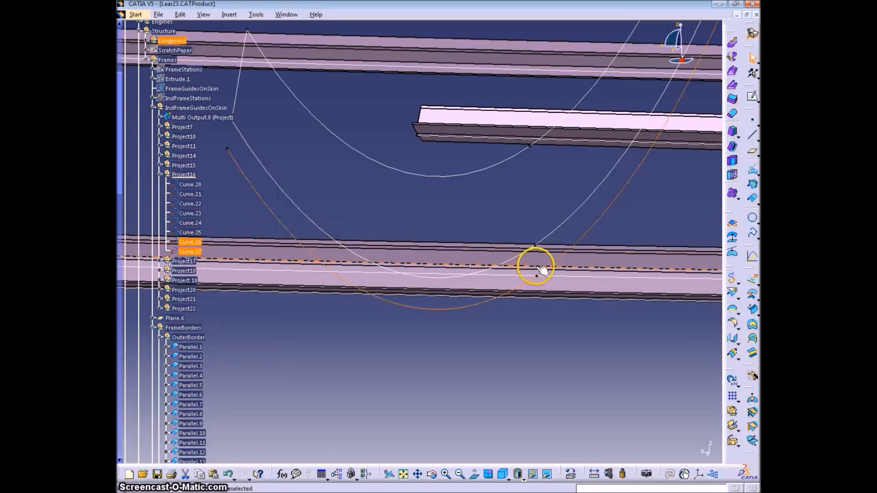
click(738, 284)
click(692, 296)
click(613, 445)
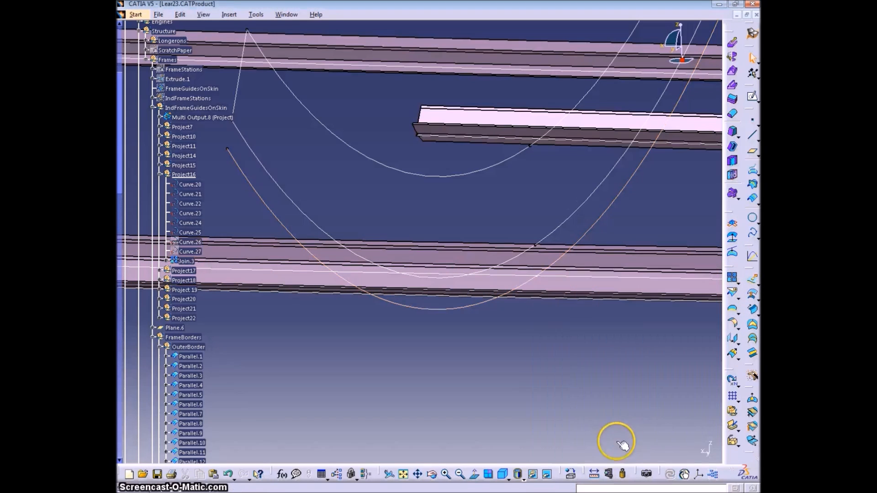
Apply Curve Smooth to the joined lower skin guide in Project16
click(738, 283)
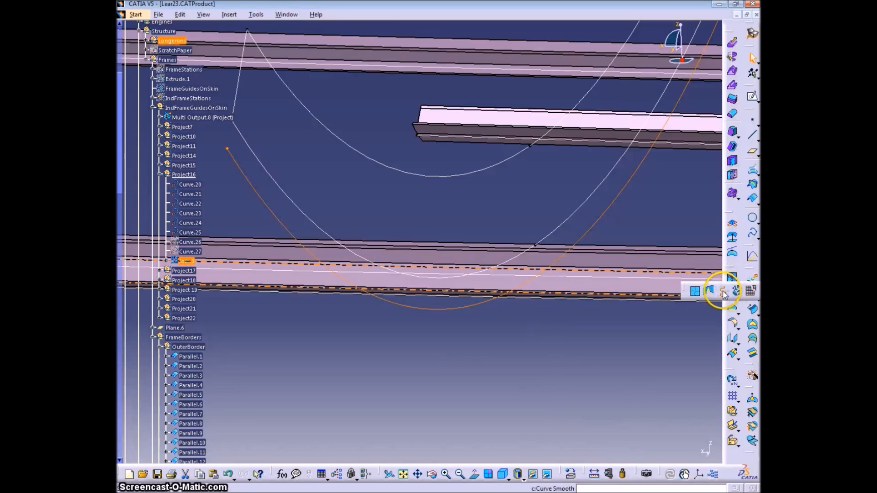
click(726, 292)
click(620, 449)
click(197, 270)
scroll(271, 356, down, 2)
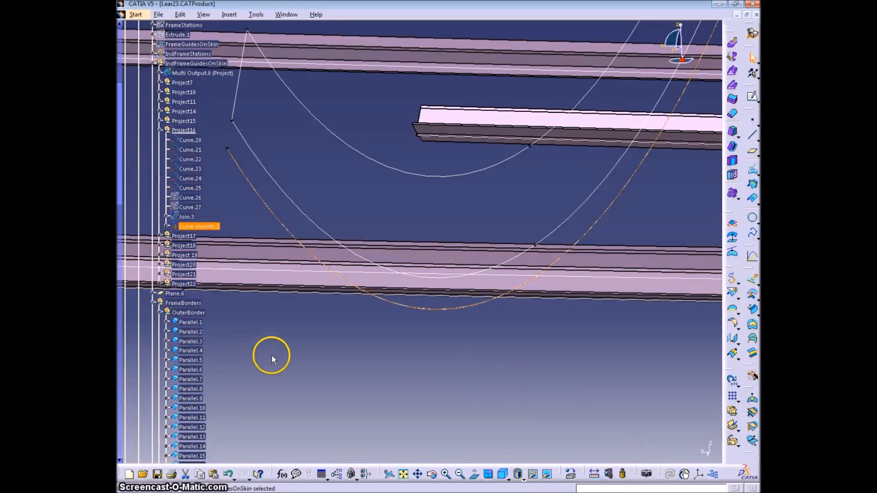
Delete the old closing line between this frame's inner and outer borders, and delete Parallel.30 with its children
click(315, 222)
scroll(290, 310, down, 5)
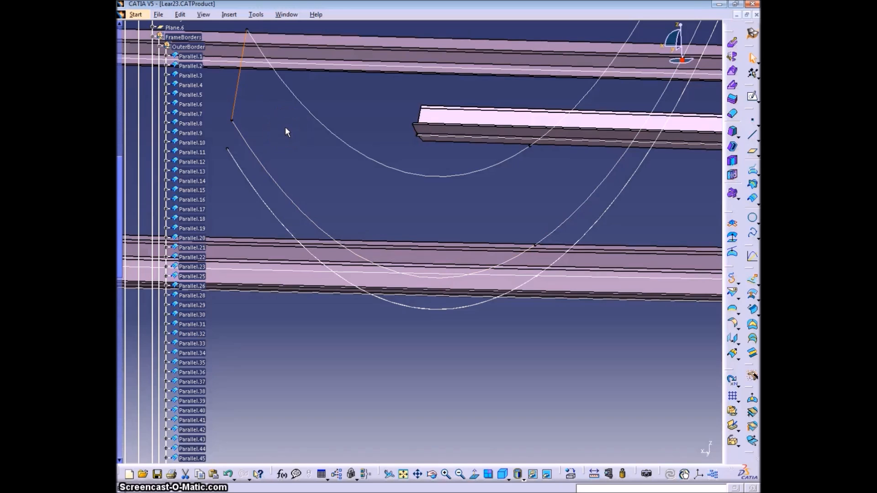
click(265, 113)
click(203, 309)
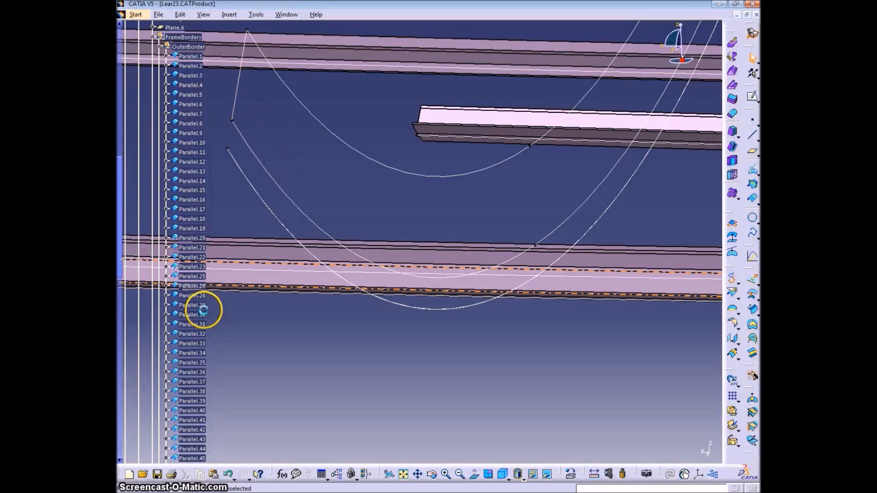
middle_drag(290, 128, 537, 42)
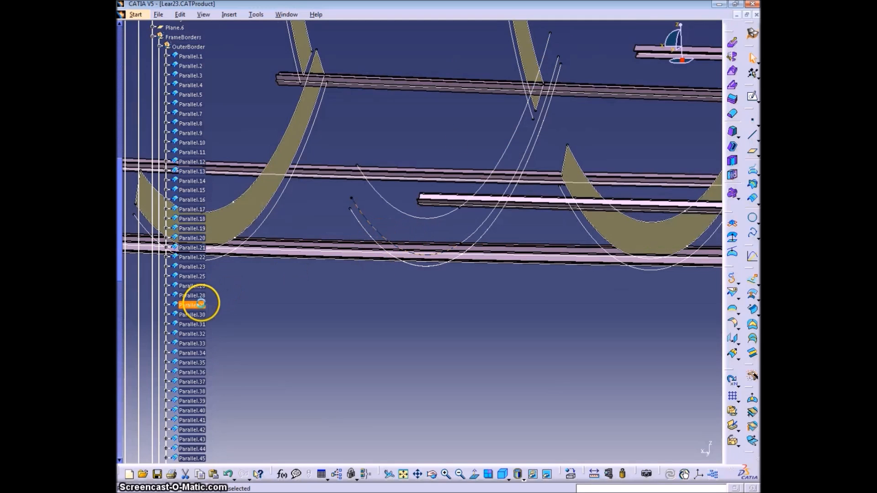
key(Delete)
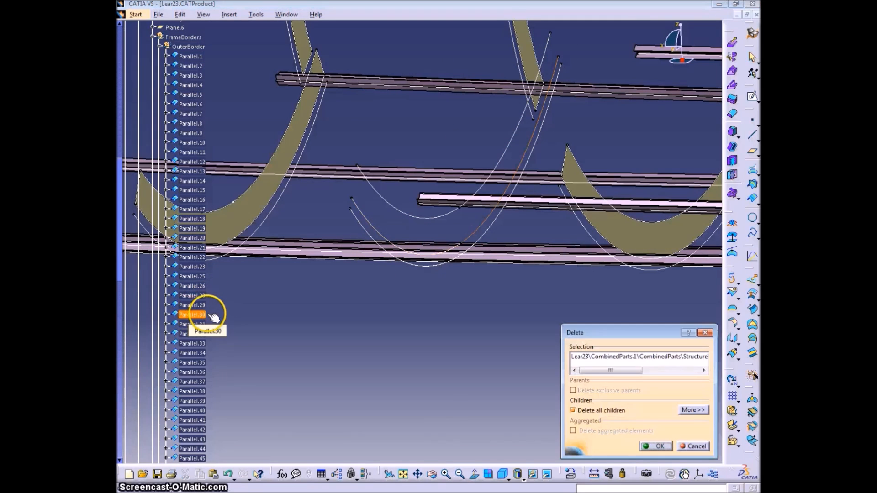
click(657, 446)
Edit Parallel.29 so that it offsets Curve smooth.2
double_click(200, 305)
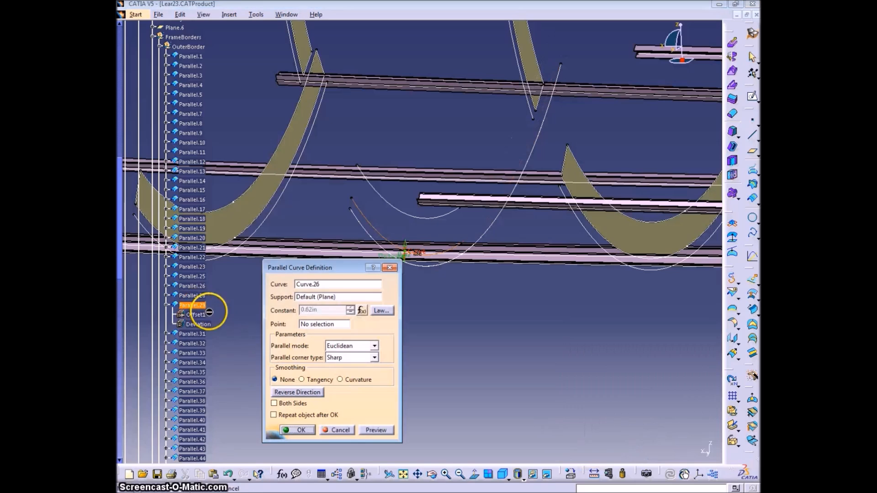
click(511, 210)
click(375, 430)
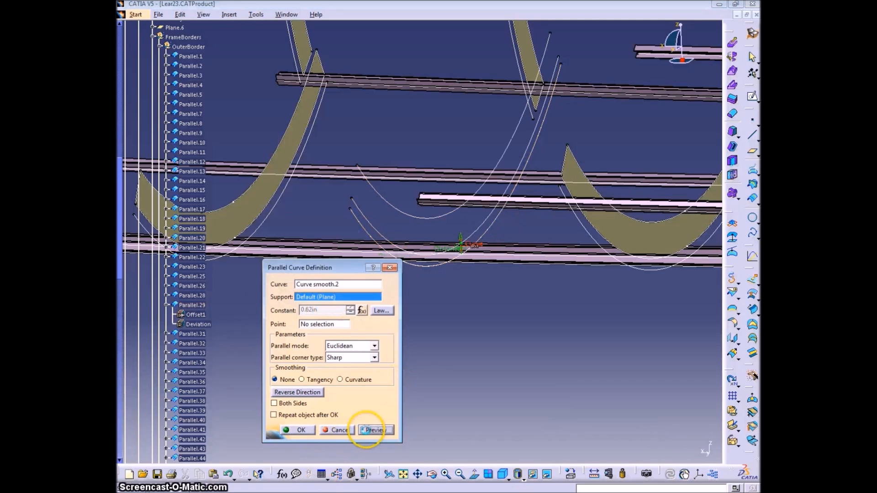
click(301, 431)
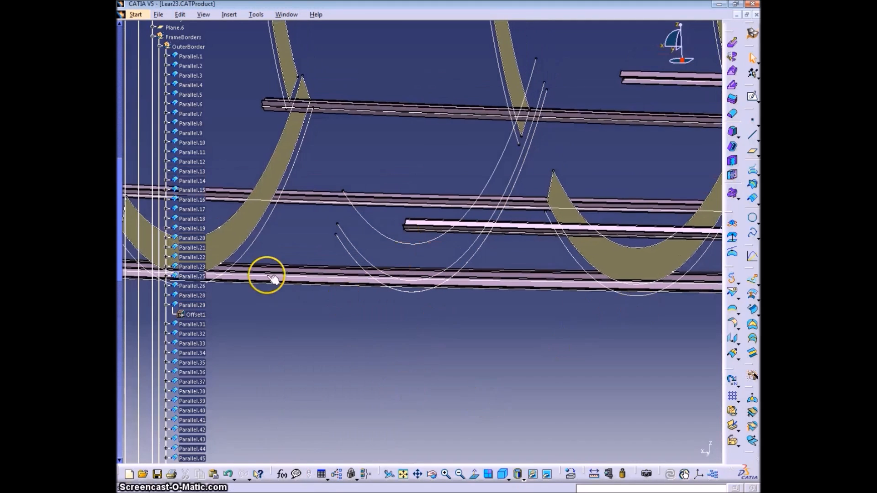
Make OuterBorder the in-work object and draw a point-point line closing the frame's inner and outer borders at their upper end
click(160, 47)
right_click(191, 48)
click(365, 329)
click(753, 135)
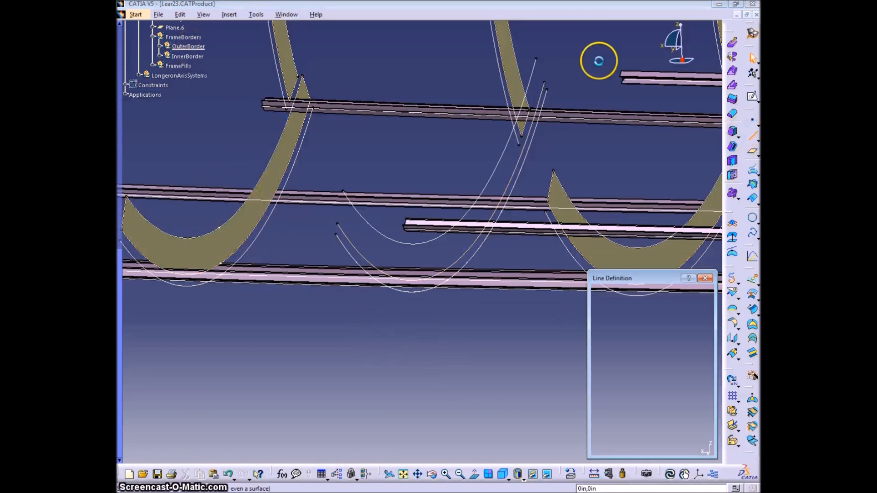
click(544, 83)
click(536, 59)
key(Return)
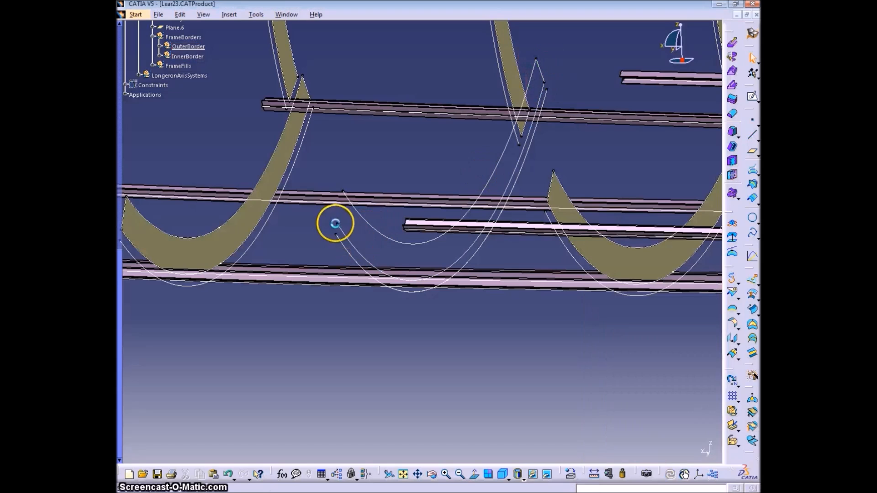
Draw a point-point line from the end vertex of Parallel.29 to that of Parallel.82 at the frame's other end
click(750, 136)
click(337, 224)
click(343, 192)
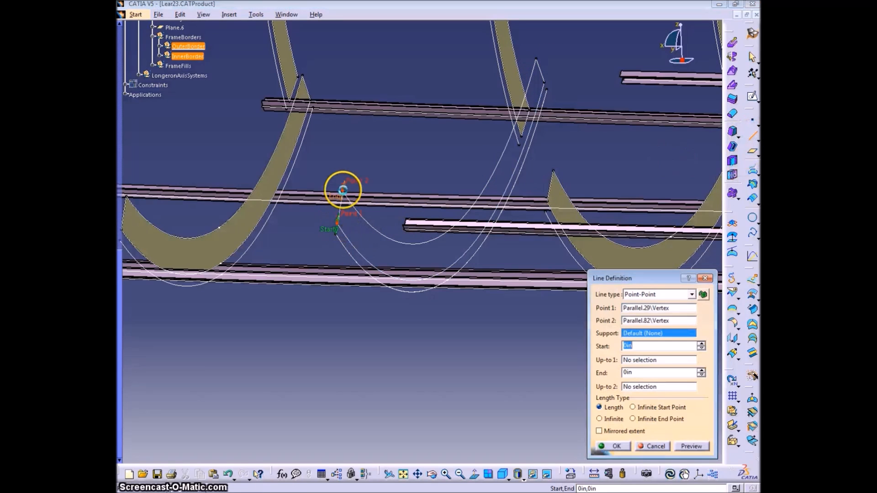
key(Return)
click(419, 338)
Make FrameFills the in-work object and create a Fill surface bounded by Line.326, Parallel.29, the other closing line and Parallel.82
right_click(170, 66)
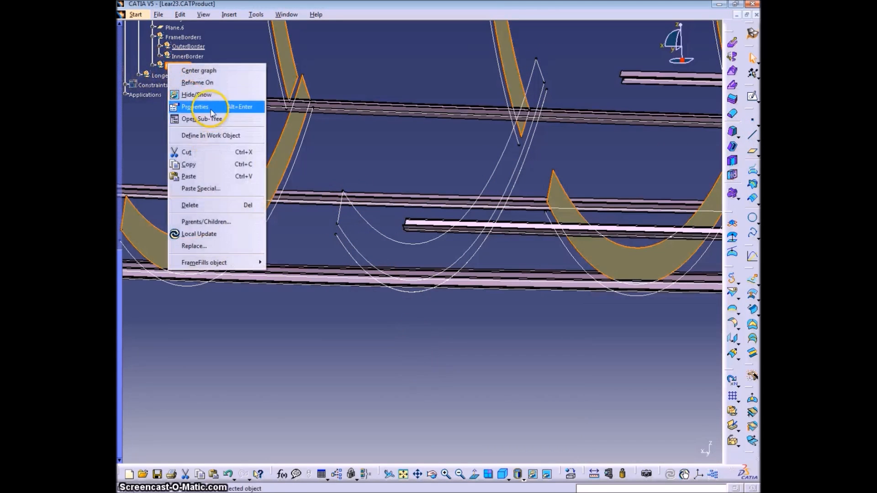
click(208, 136)
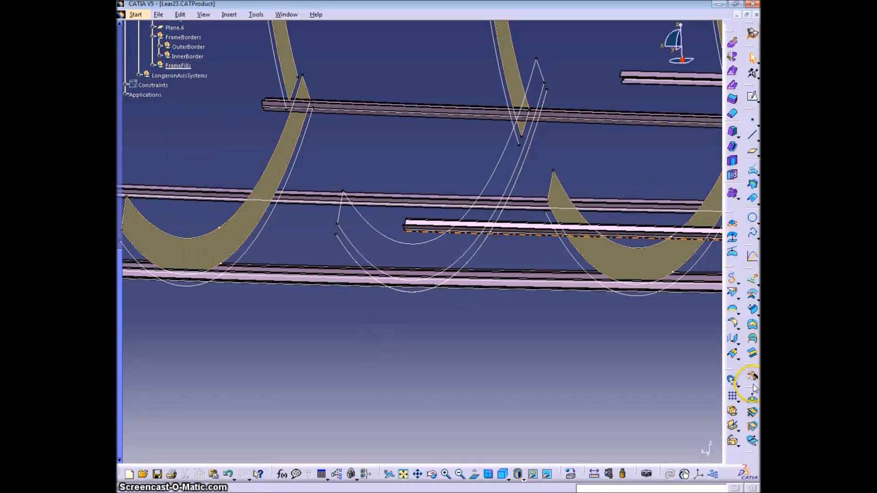
click(752, 325)
click(539, 71)
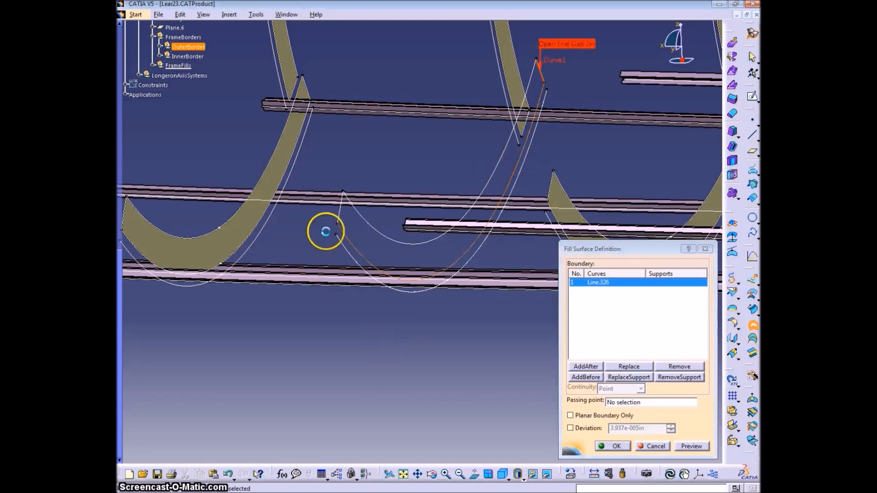
click(338, 239)
click(339, 205)
click(402, 242)
click(612, 447)
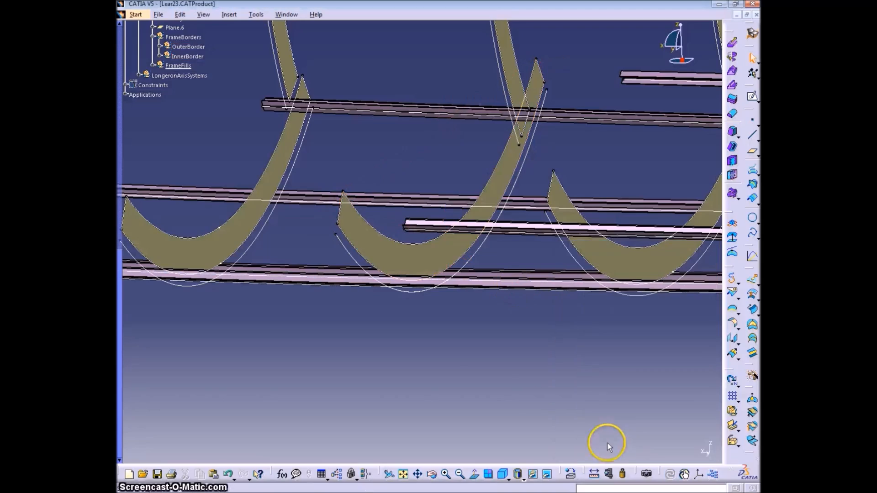
Split Fill.1 with Parallel.53 and Fill.2 with its inner border, keeping the outer rings
middle_drag(578, 344, 634, 297)
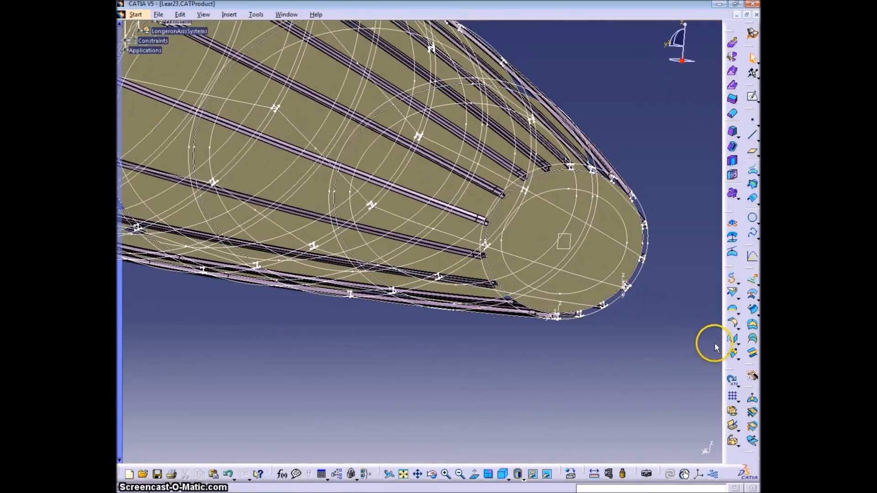
click(732, 292)
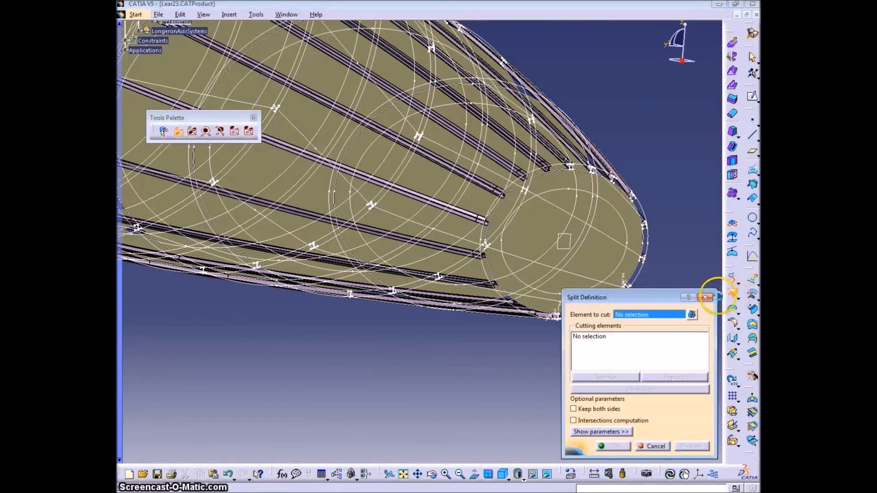
click(612, 199)
click(611, 204)
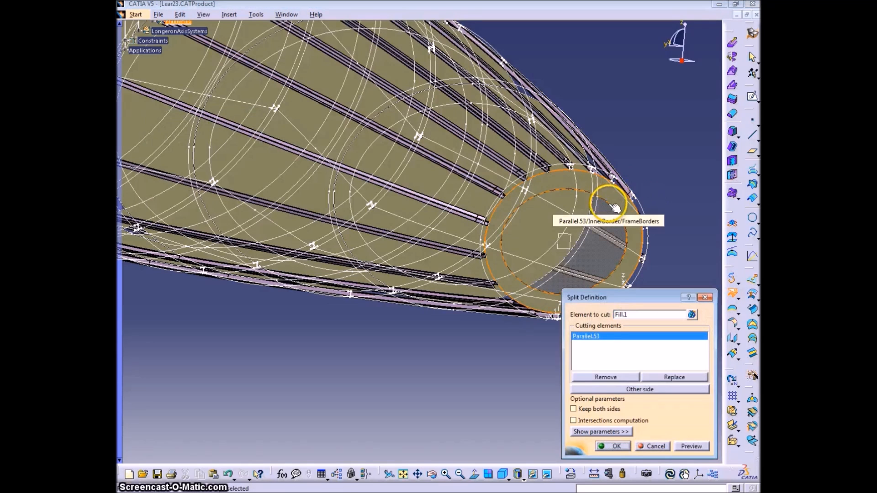
key(Return)
click(448, 93)
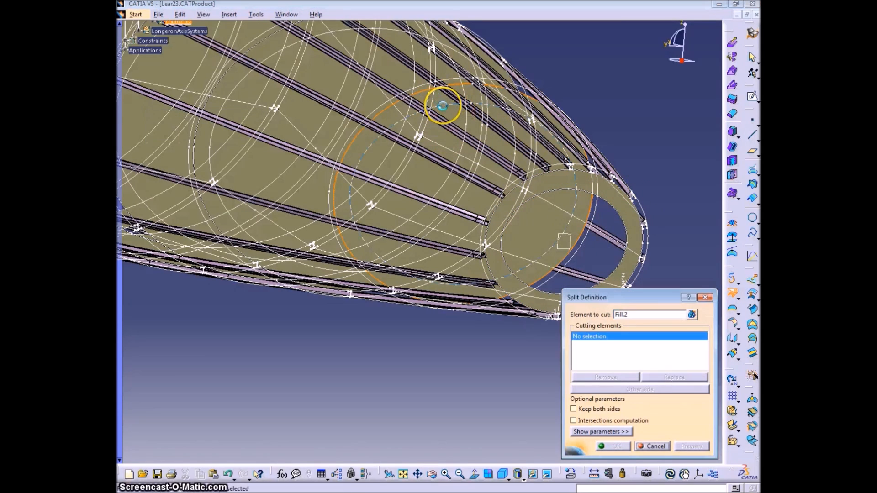
click(444, 105)
key(Return)
Split the next two closed frame fills behind the nose with their inner borders, keeping the outer rings
middle_drag(421, 173, 547, 268)
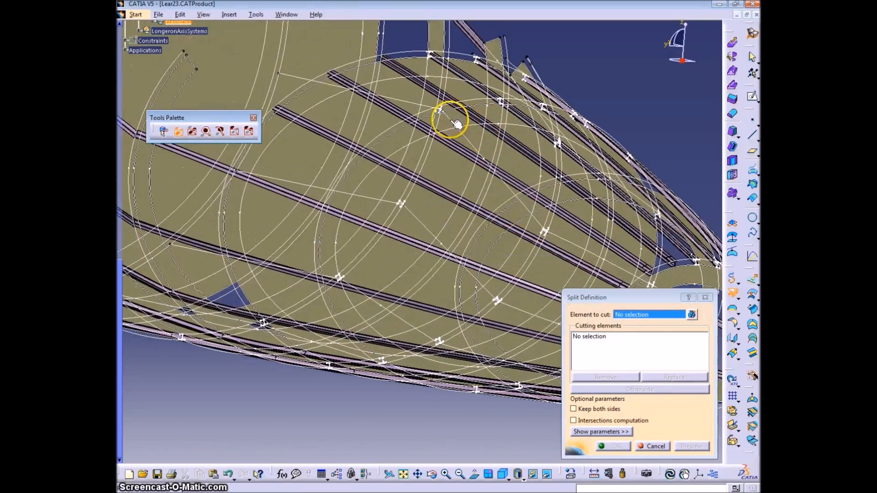
click(458, 120)
click(470, 125)
key(Return)
middle_drag(476, 192, 548, 255)
click(458, 136)
click(472, 141)
key(Return)
Split the following three closed frame fills with their inner borders, keeping the outer rings
middle_drag(472, 141, 574, 206)
click(548, 137)
click(536, 139)
key(Return)
click(453, 117)
click(443, 118)
key(Return)
middle_drag(450, 117, 608, 106)
click(429, 82)
click(426, 82)
key(Return)
Split Fill.16 and the next two closed fills behind it with their inner borders, keeping the outer rings
click(355, 65)
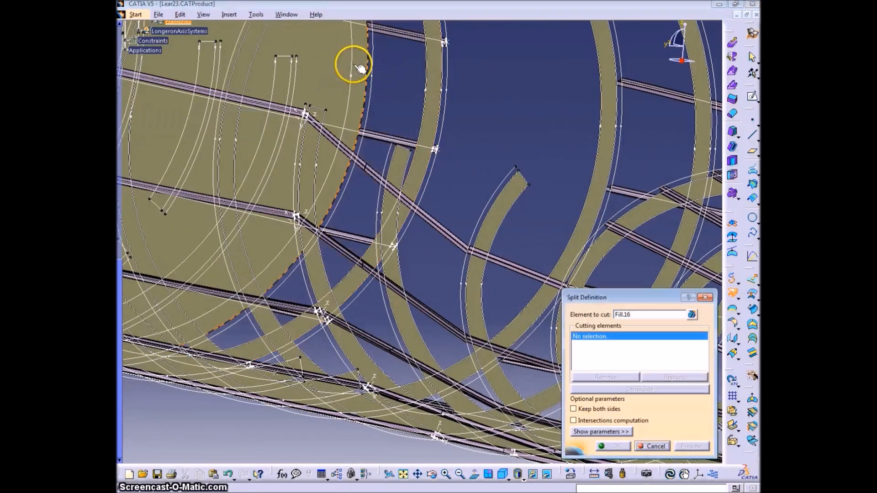
click(353, 77)
key(Return)
ctrl+middle_drag(388, 100, 501, 191)
click(492, 178)
click(476, 151)
key(Return)
click(411, 124)
click(403, 120)
key(Return)
Continue splitting the successive closed frame fills toward the tail with their inner borders
click(351, 108)
key(Return)
click(291, 87)
click(230, 94)
middle_drag(233, 91, 544, 208)
click(423, 154)
click(416, 159)
key(Return)
click(314, 138)
click(307, 143)
key(Return)
Split the remaining closed frame fill near the tail with its inner border and end the Split command
middle_drag(219, 151, 361, 183)
click(348, 184)
click(356, 182)
key(Return)
click(341, 143)
ctrl+middle_drag(441, 158, 404, 196)
click(642, 444)
Collapse and hide the IndFrameGuidesOnSkin set, and hide the FrameBorders set
middle_drag(641, 431, 391, 252)
scroll(204, 272, up, 9)
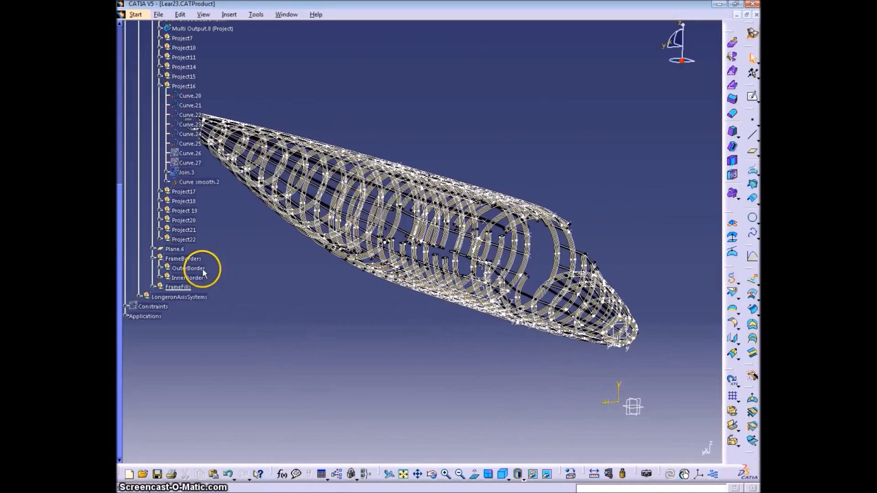
scroll(243, 278, up, 5)
click(153, 151)
right_click(175, 151)
click(210, 180)
click(175, 162)
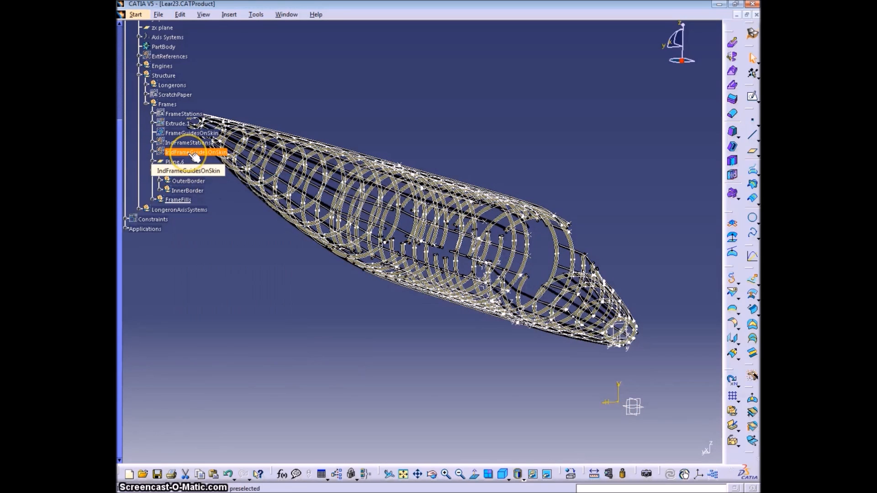
right_click(181, 171)
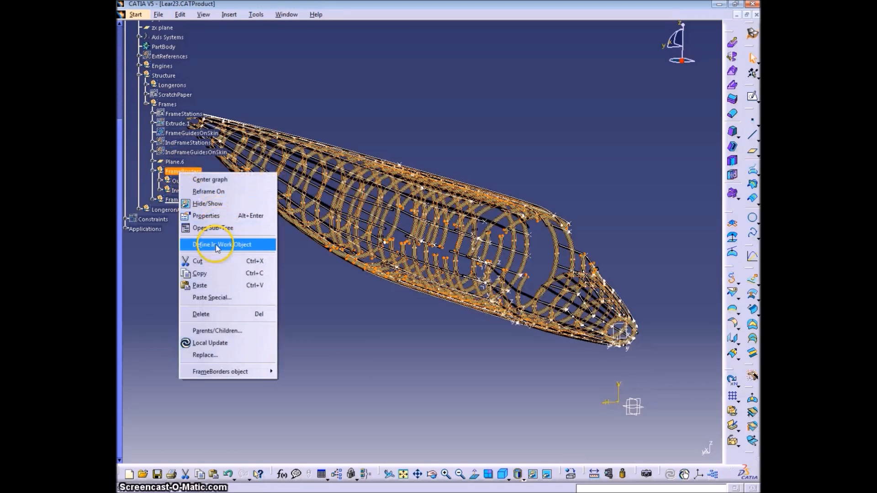
click(219, 205)
Expand the Longerons set and hide its LongeronGuidesOnSkin set
middle_drag(509, 290, 393, 212)
click(146, 85)
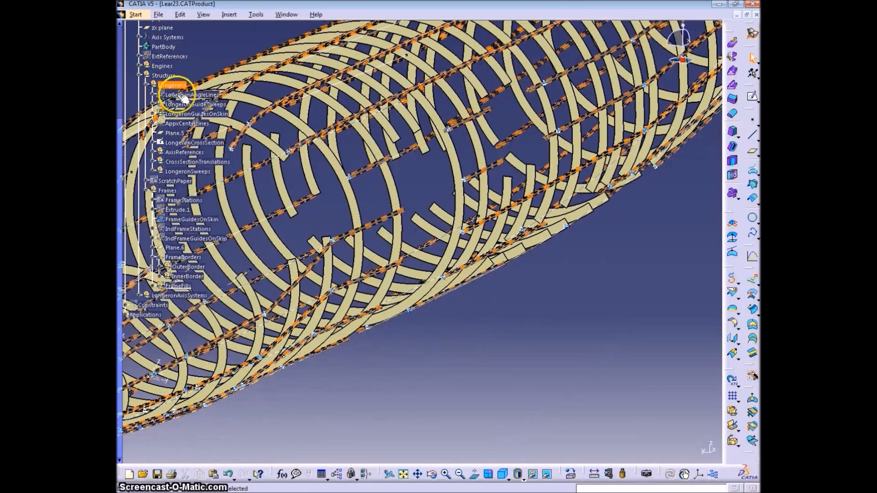
right_click(179, 106)
click(177, 115)
right_click(178, 116)
click(212, 147)
middle_drag(293, 224, 420, 296)
Make the Frames set the in-work object
click(166, 190)
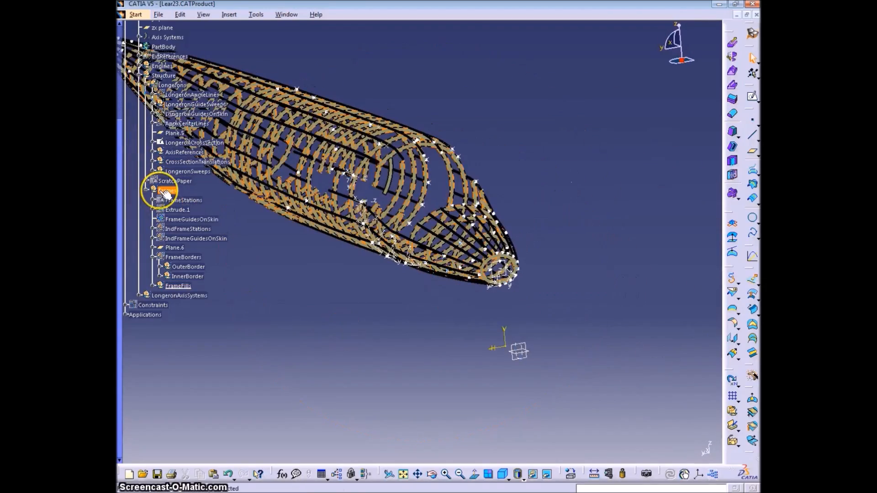
right_click(166, 190)
click(201, 249)
click(358, 316)
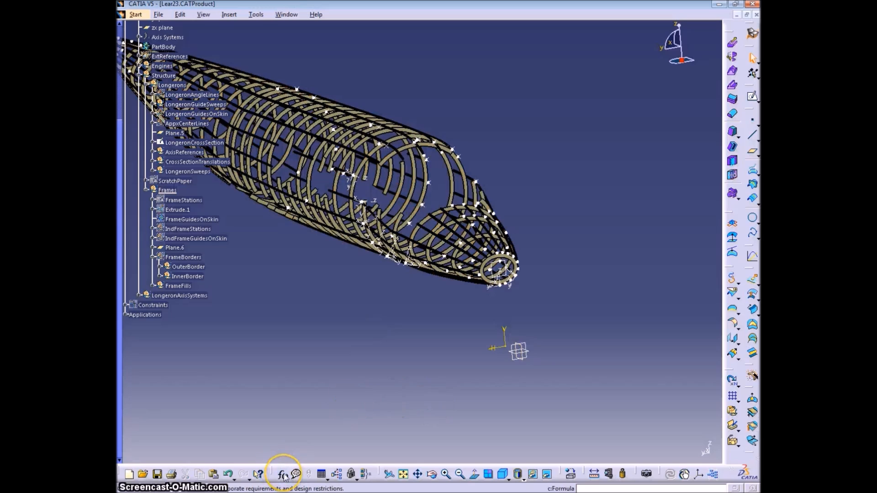
Create a single-value Real parameter named FrameThickness with the value 0.064
click(282, 475)
click(332, 218)
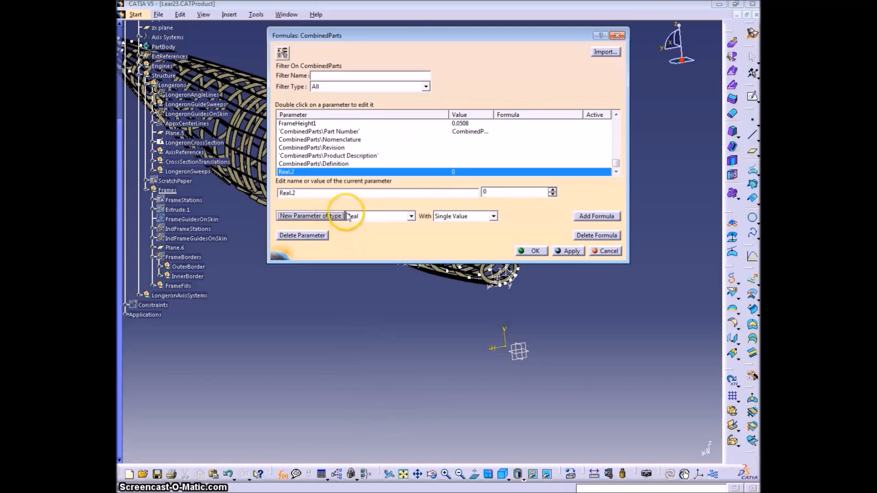
drag(332, 195, 271, 194)
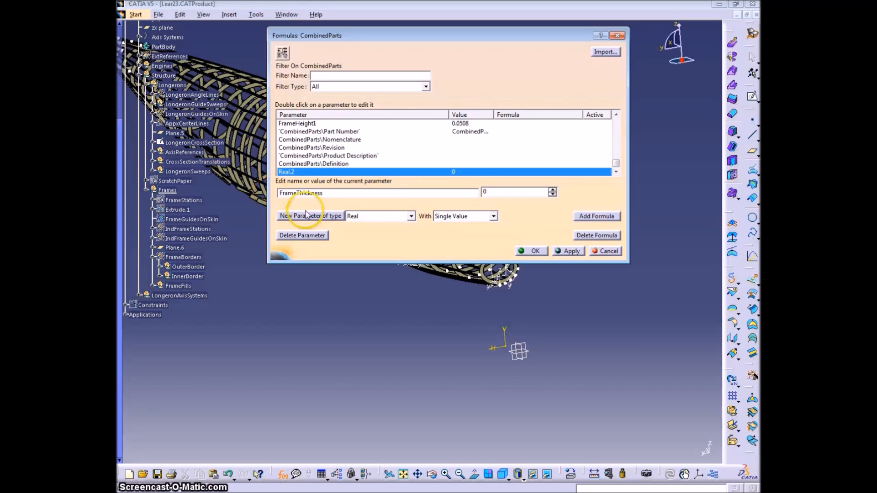
drag(495, 191, 466, 190)
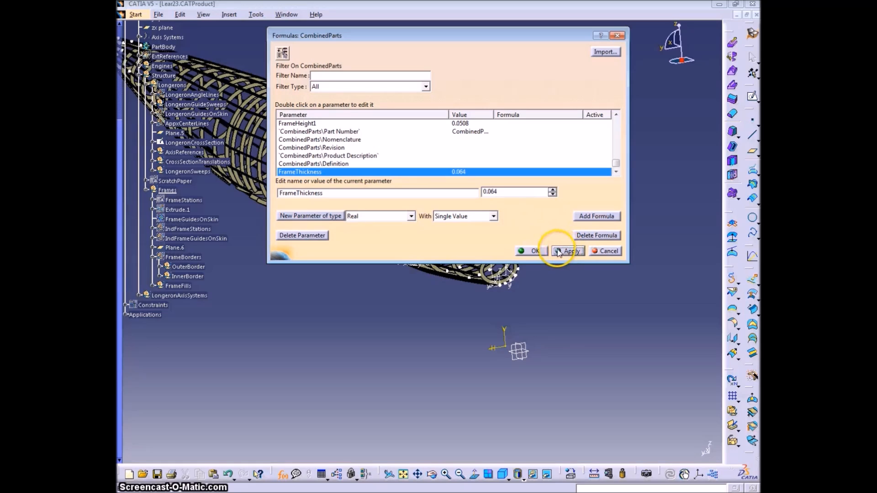
click(530, 251)
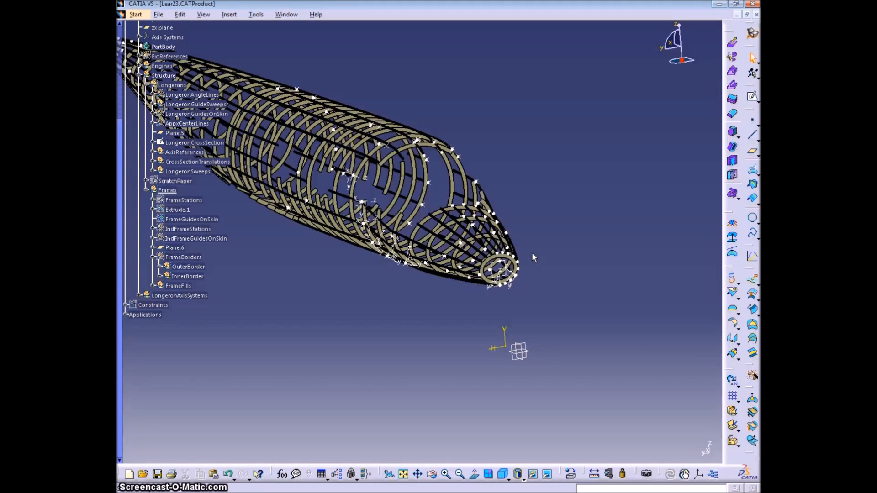
Set the value of the FrameThickness parameter to 0.064*2.54/1000
click(283, 477)
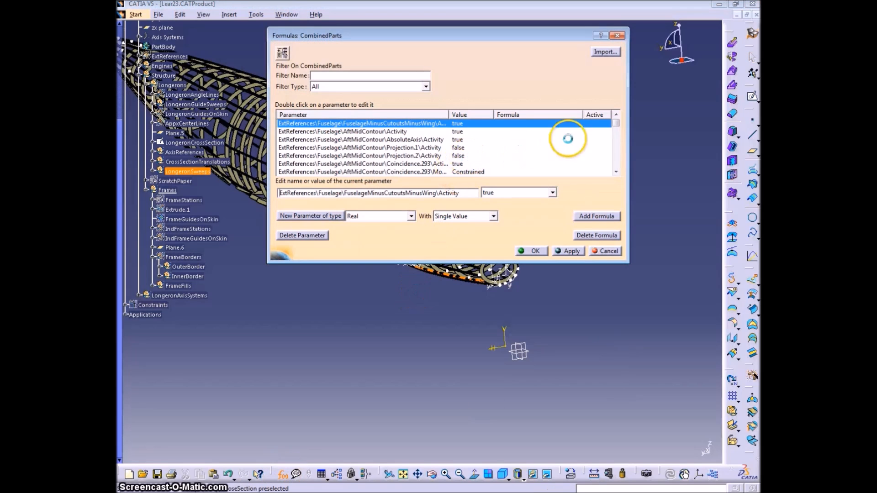
drag(615, 121, 613, 188)
click(461, 124)
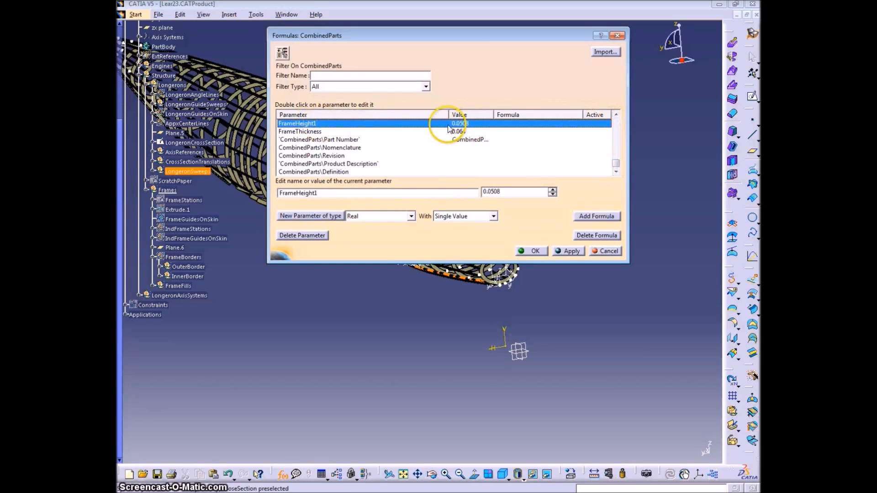
click(447, 132)
drag(508, 191, 459, 191)
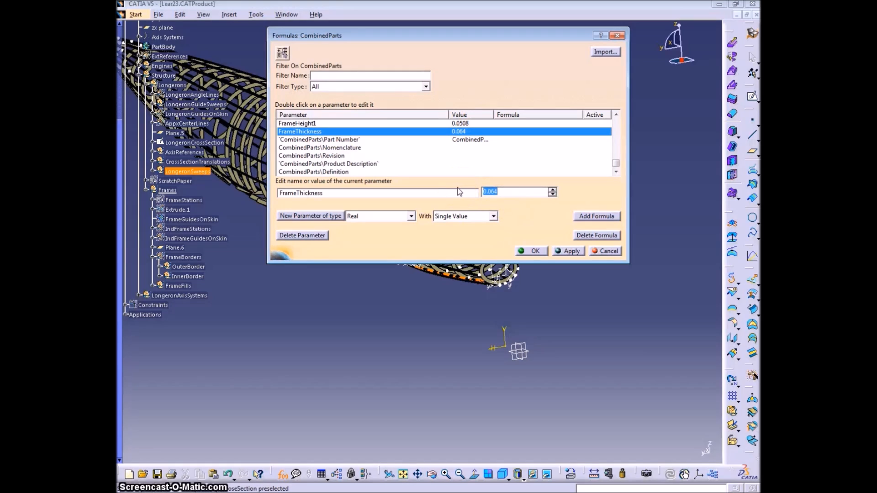
key(End)
text(*2.54/1000)
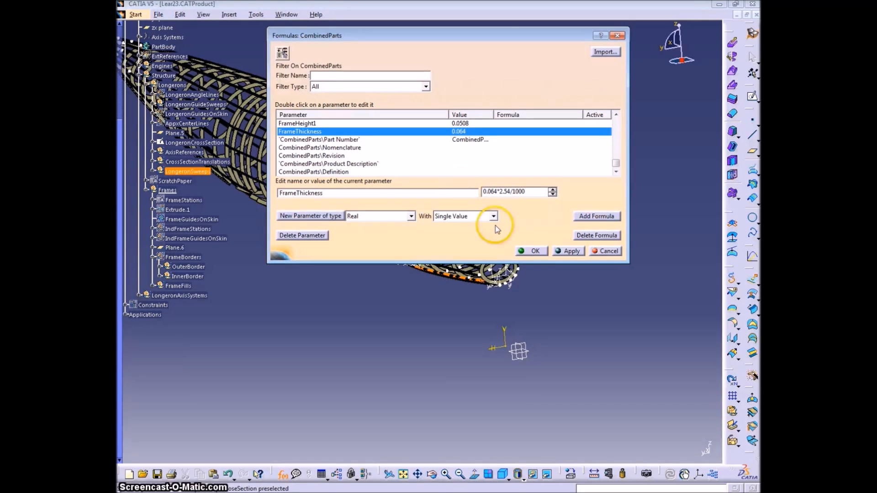
click(534, 252)
Correct the value of the FrameThickness parameter to 0.0016256
click(282, 474)
click(519, 268)
drag(616, 124, 616, 164)
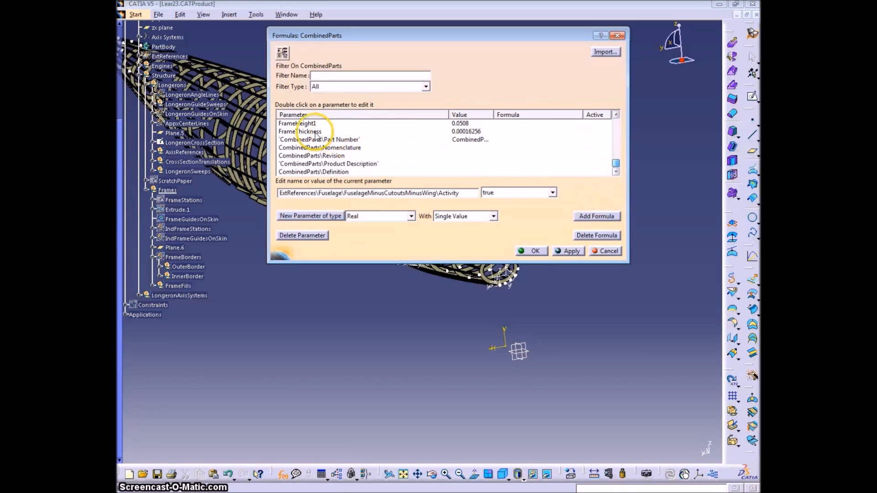
click(320, 132)
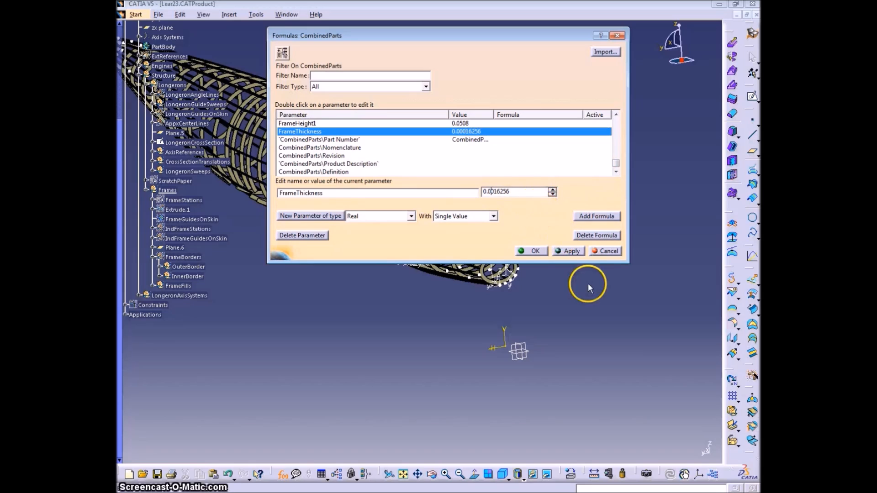
click(539, 253)
Hide the CrossSectionTranslations set and the two leftover axis systems at the nose frame
middle_drag(558, 322, 504, 244)
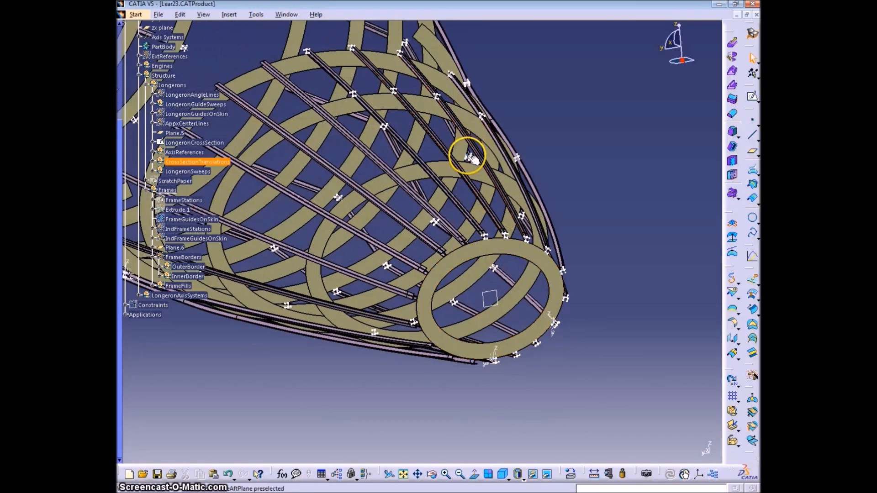
right_click(194, 161)
click(220, 195)
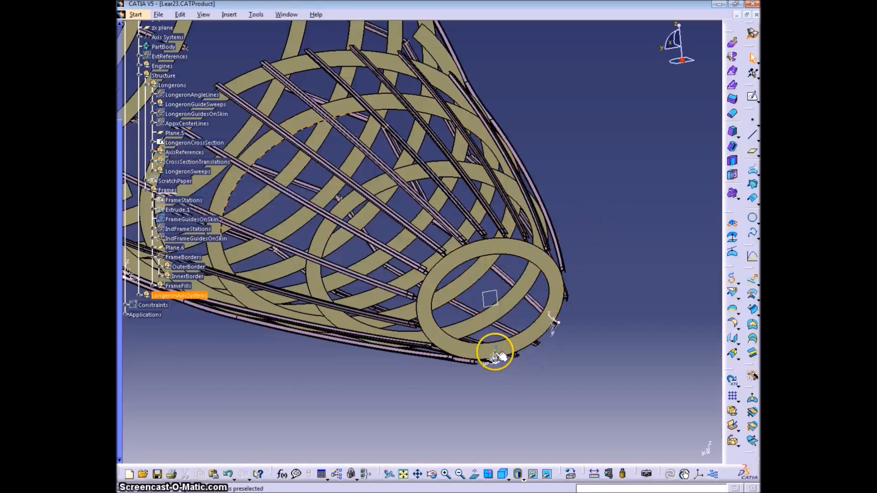
right_click(553, 319)
click(596, 176)
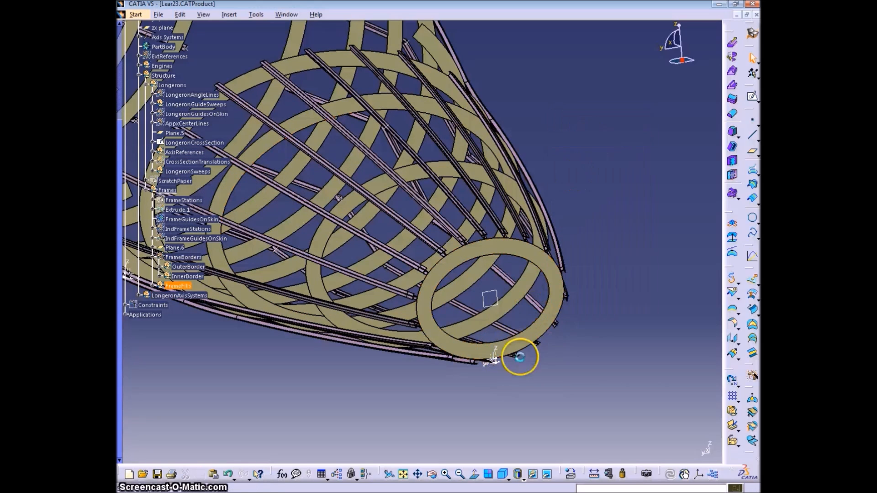
right_click(495, 354)
click(516, 176)
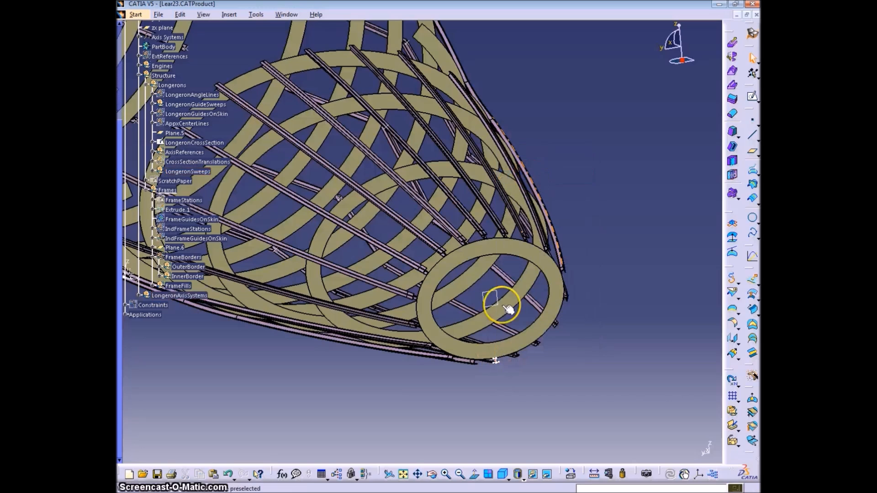
Hide the LongeronCrossSection sketch, Plane.5 and the AxisReferences set under Longerons
right_click(200, 144)
click(232, 175)
right_click(178, 135)
click(219, 168)
middle_drag(442, 230, 509, 274)
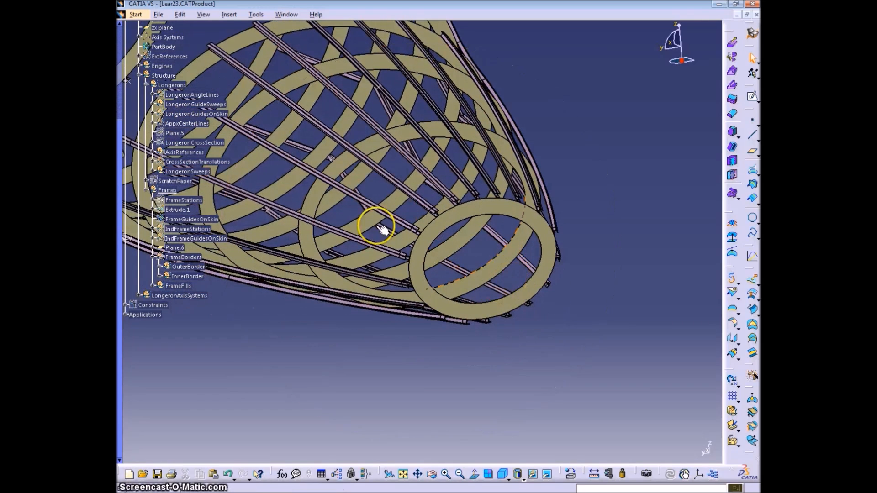
right_click(189, 152)
click(256, 185)
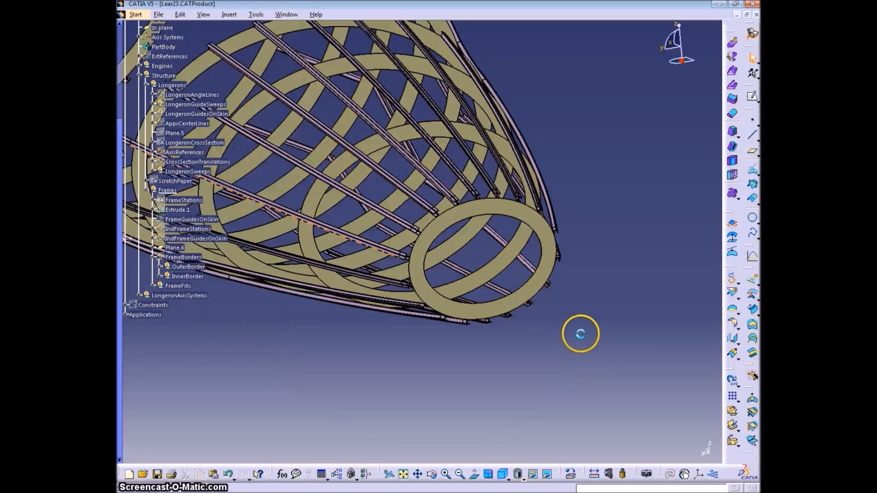
Create a single-value Real parameter named FrameThicknessHalf
middle_drag(516, 303, 566, 185)
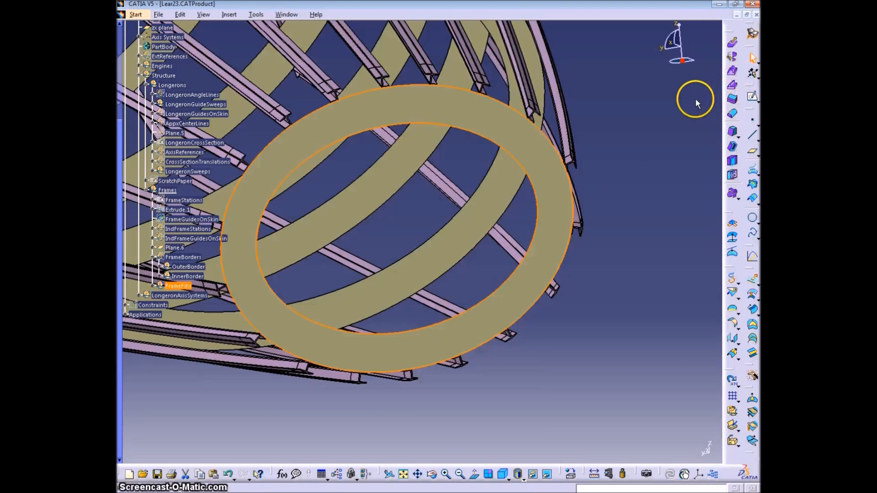
click(282, 476)
scroll(538, 137, down, 10)
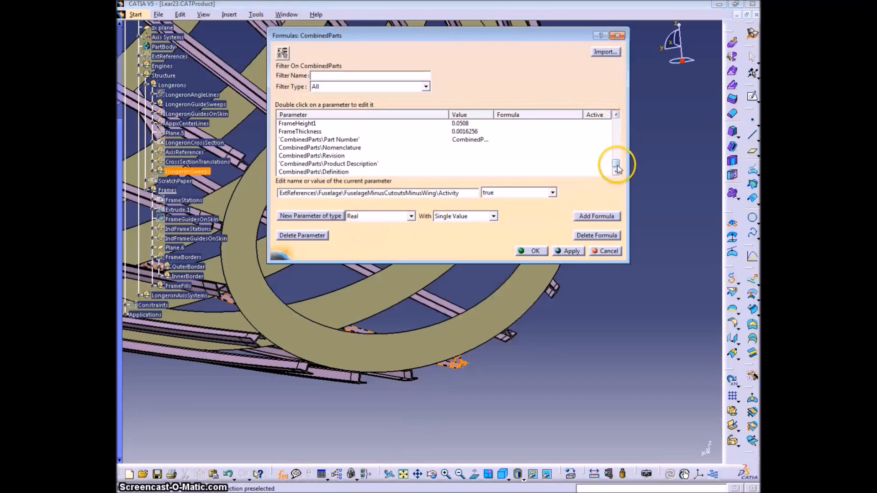
click(412, 218)
scroll(391, 146, up, 2)
scroll(392, 112, up, 10)
scroll(411, 91, up, 8)
click(442, 5)
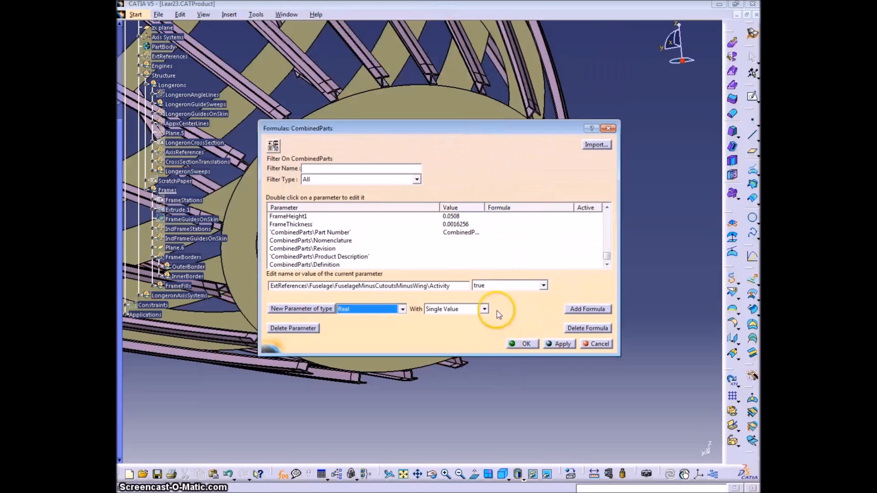
click(484, 308)
click(452, 316)
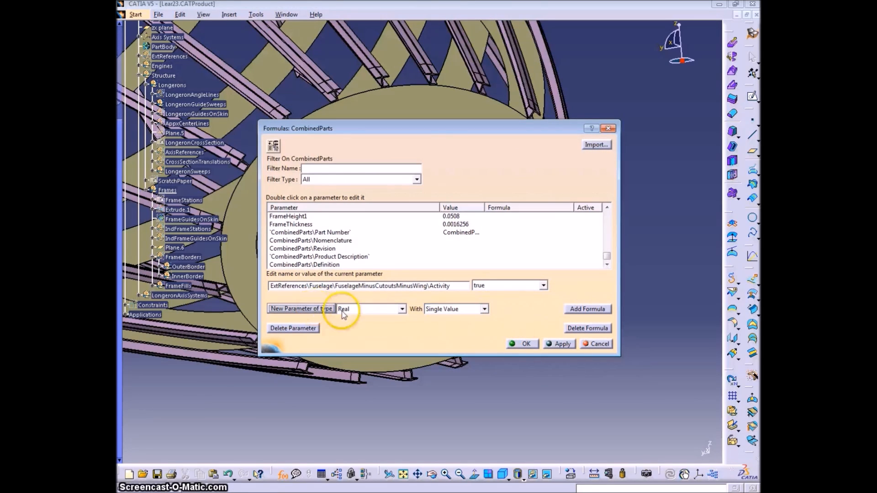
click(301, 308)
drag(427, 284, 257, 289)
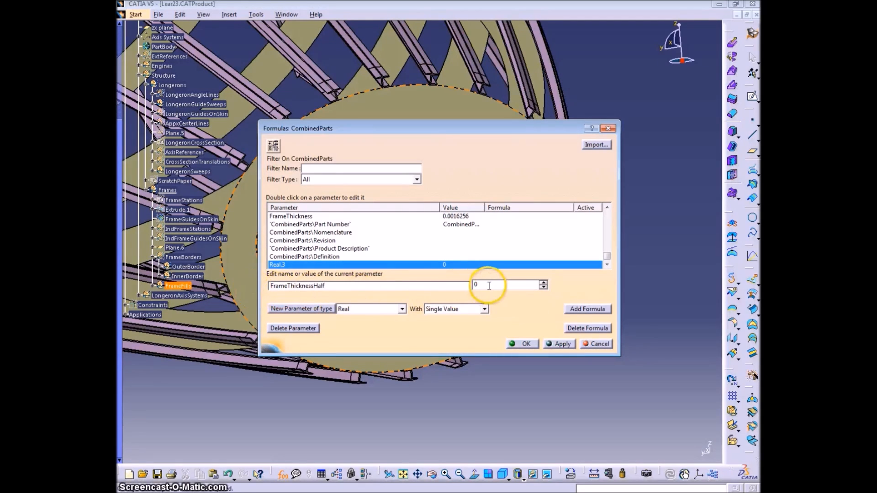
click(354, 218)
click(689, 445)
click(507, 284)
drag(508, 285, 440, 281)
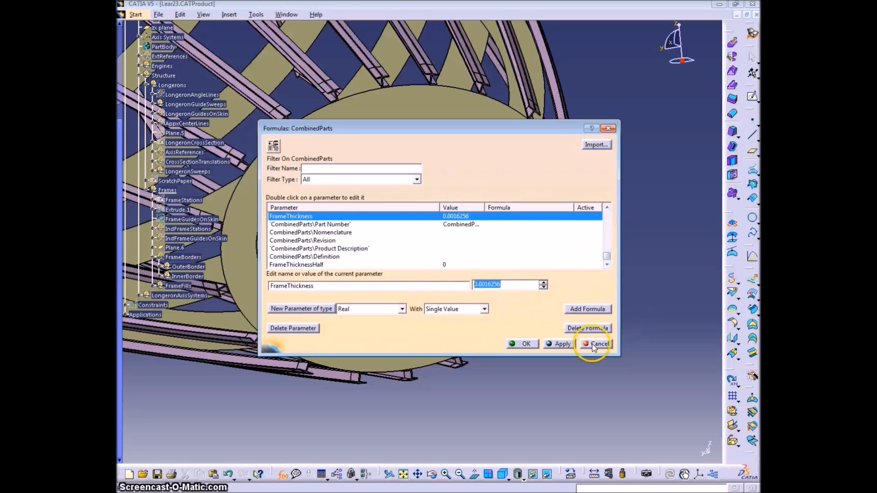
click(588, 309)
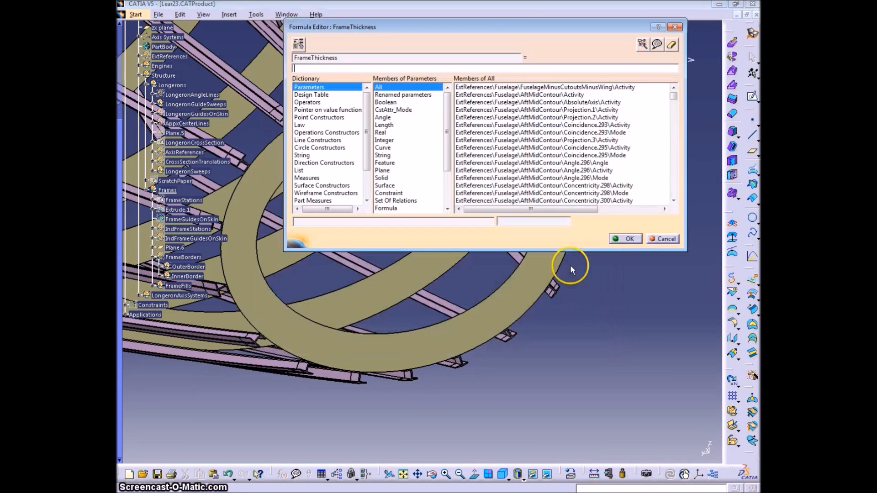
click(662, 238)
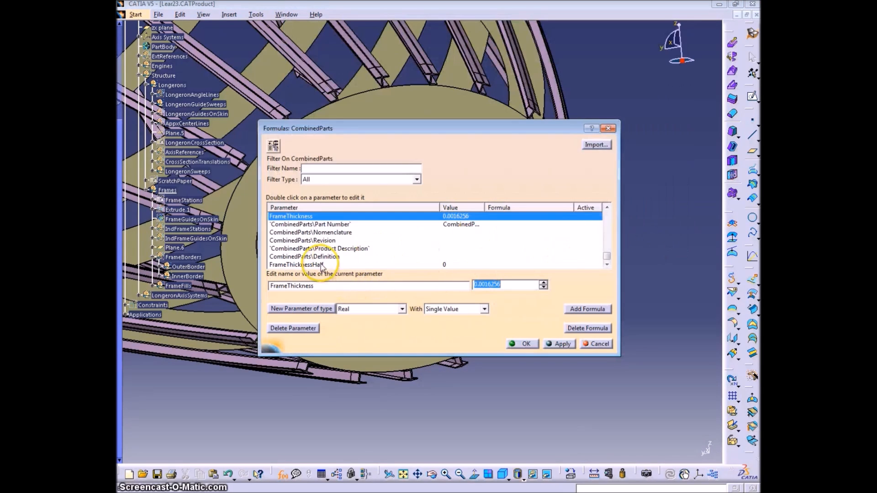
Add the formula FrameThickness/2 to the FrameThicknessHalf parameter
click(315, 264)
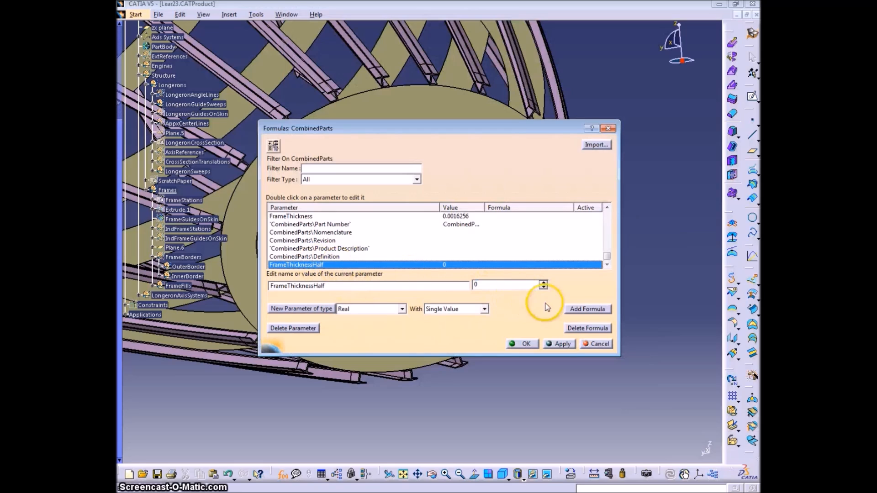
click(596, 310)
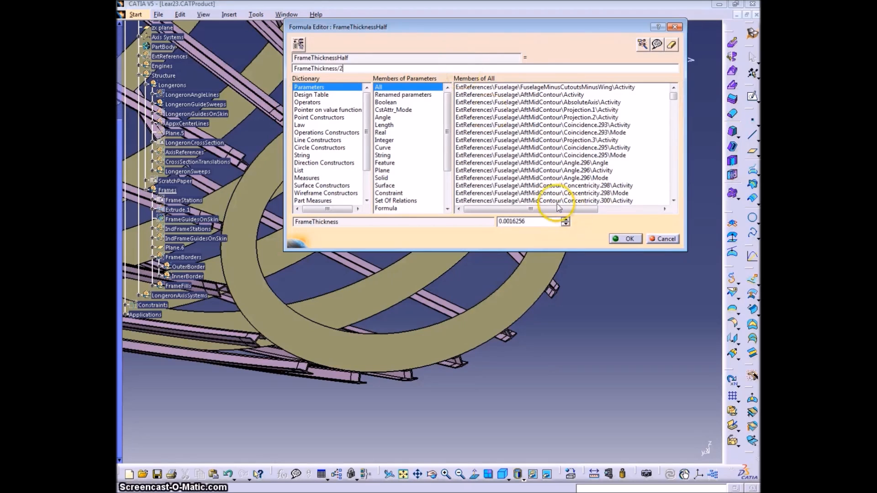
click(627, 241)
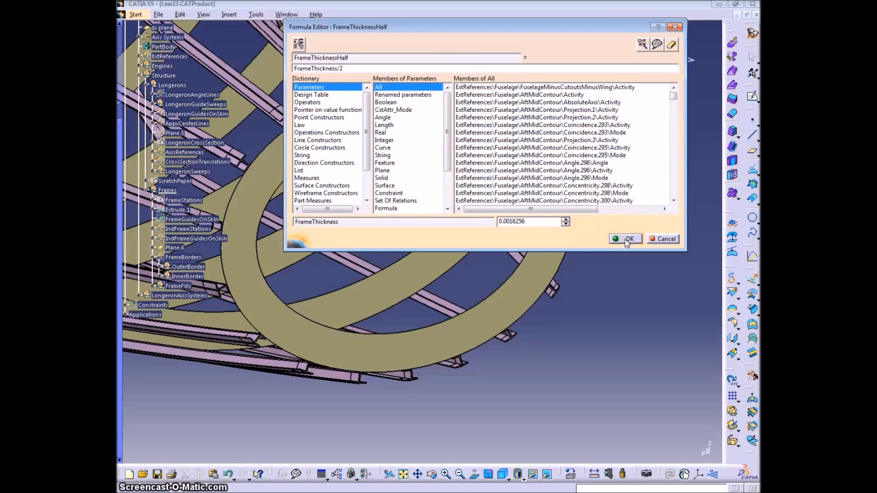
click(523, 344)
Extrude the nose frame ring Split.2 into a volume along the X Component with mirrored extent, its 0.032 in limit driven by FrameThicknessHalf
click(732, 44)
click(550, 144)
right_click(650, 331)
click(676, 378)
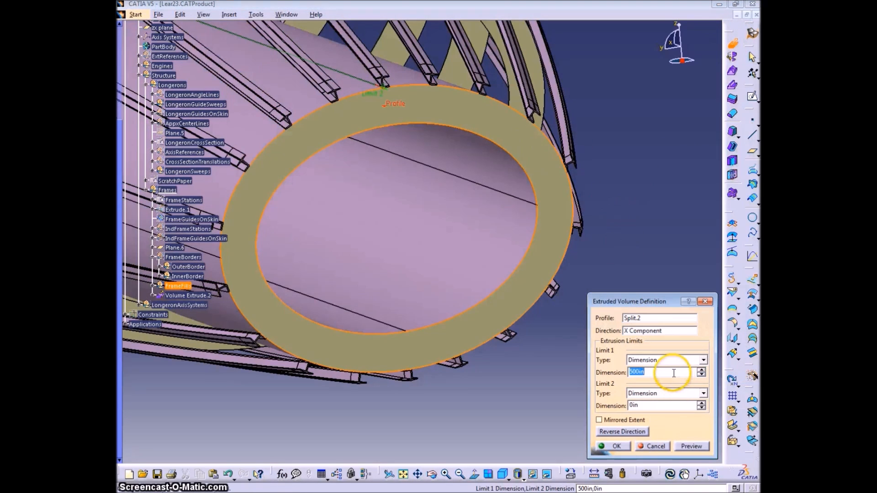
click(599, 420)
click(650, 372)
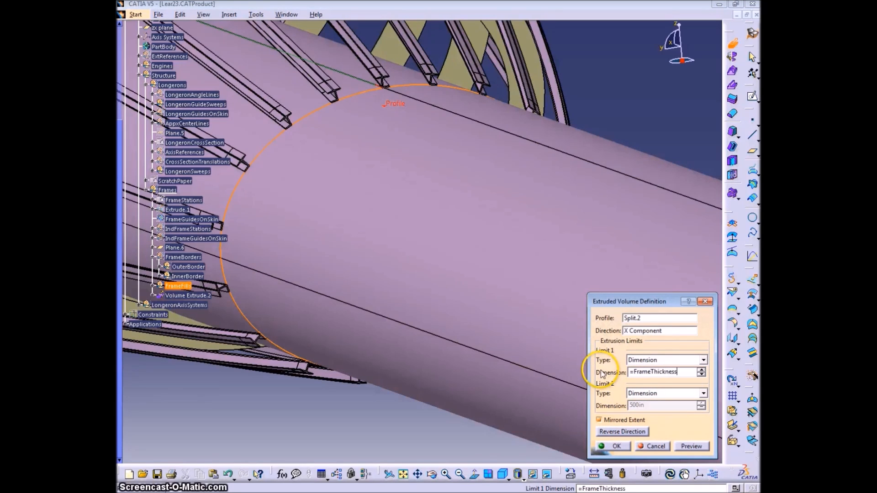
key(Tab)
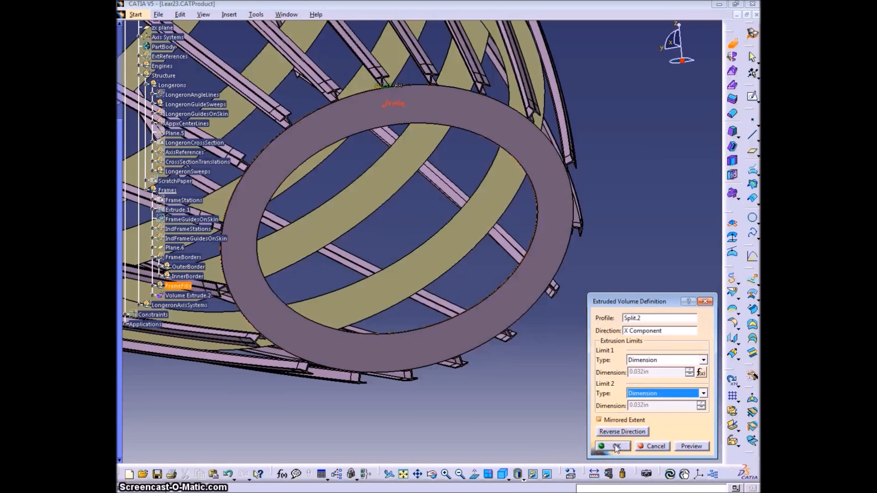
click(615, 446)
Group the nose frame's volume extrude into a new geometrical set named FrameThickens under Frames
middle_drag(274, 260, 209, 196)
click(188, 252)
click(229, 14)
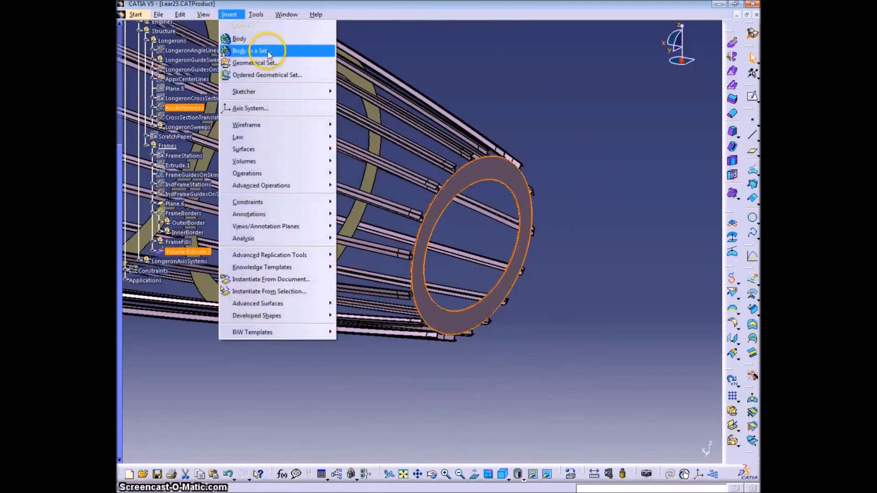
click(249, 65)
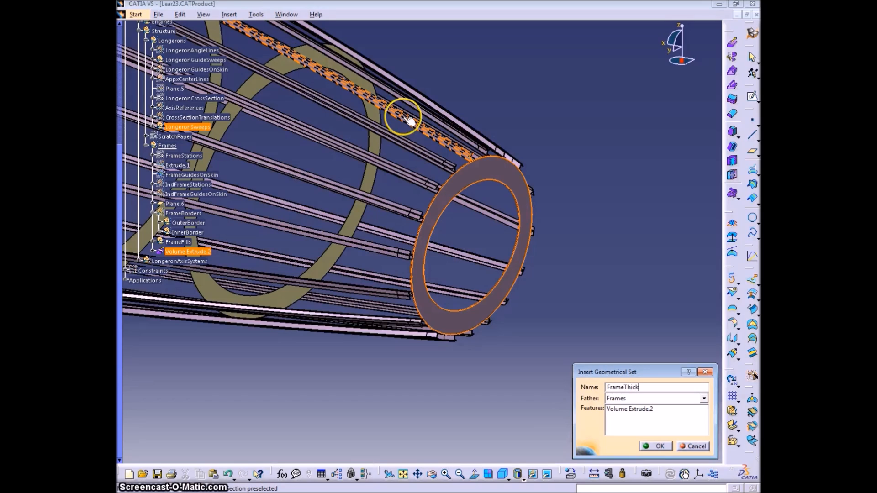
text(FrameThickens)
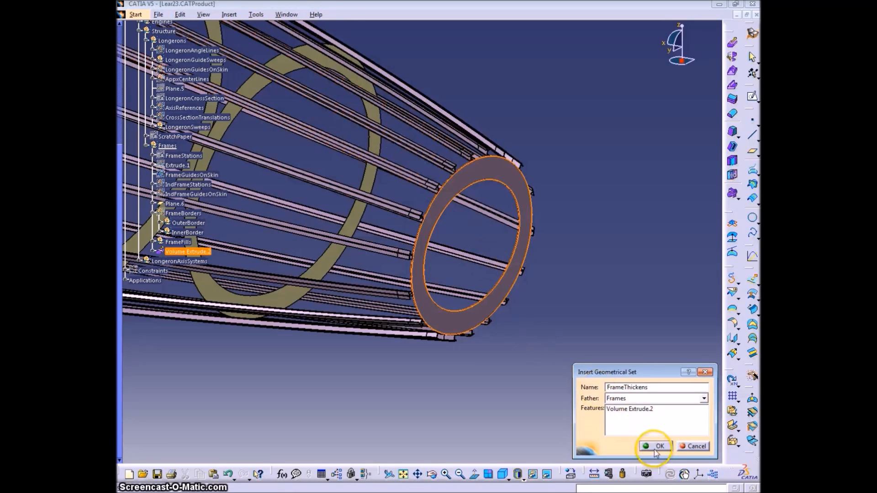
click(656, 446)
Extrude the second frame ring, Split.3, into a volume along the X Component with both limits at 0.032 in
middle_drag(483, 383, 513, 263)
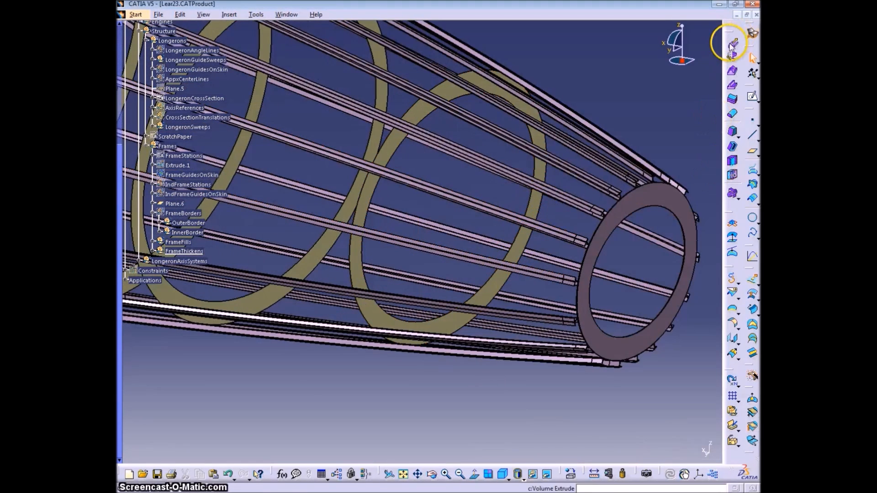
click(733, 44)
click(536, 208)
drag(648, 302, 620, 142)
right_click(614, 169)
click(648, 239)
click(515, 280)
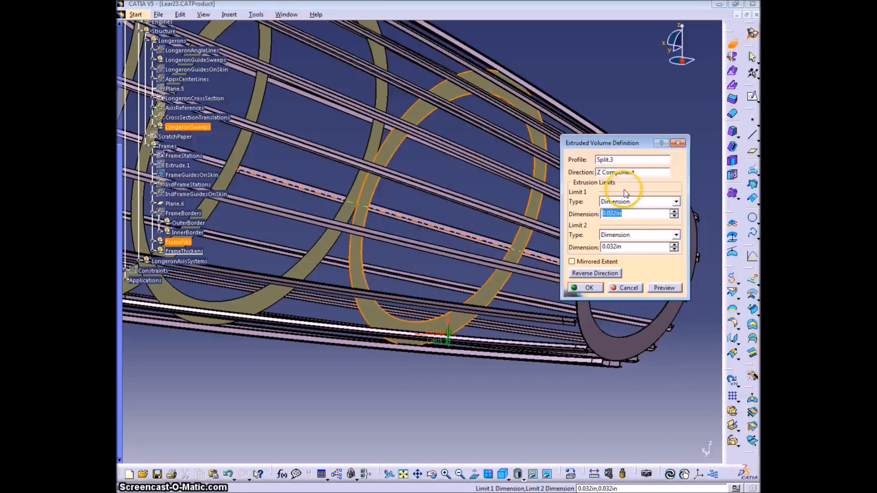
click(572, 263)
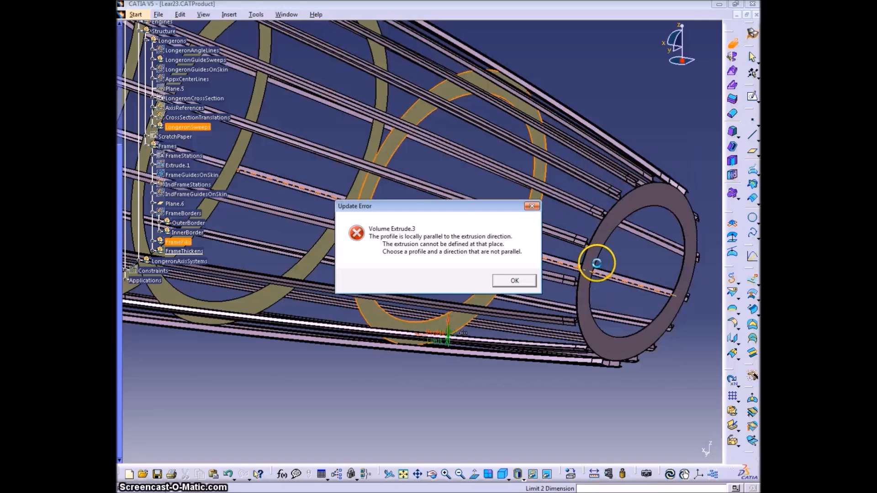
click(514, 280)
right_click(633, 172)
click(666, 224)
Extrude the next two frame rings, Split.4 and Split.5, into volumes along the X Component with both limits at 0.032 in
click(378, 94)
right_click(608, 174)
click(637, 221)
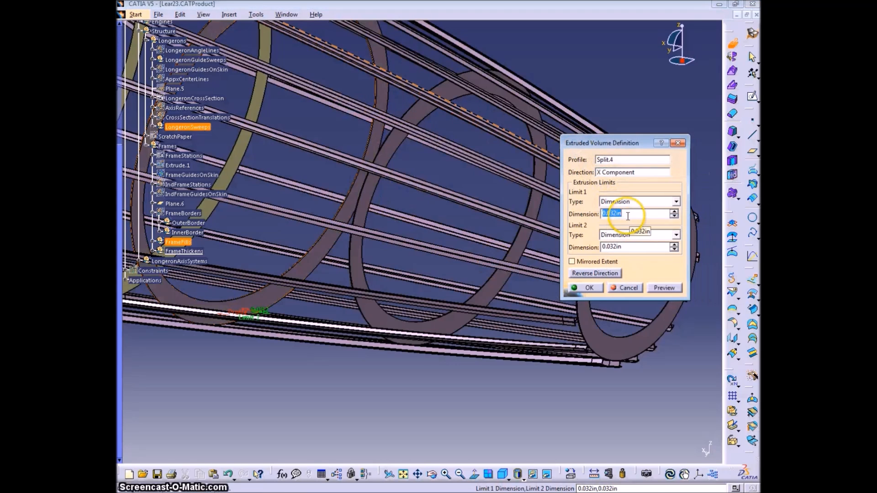
click(590, 287)
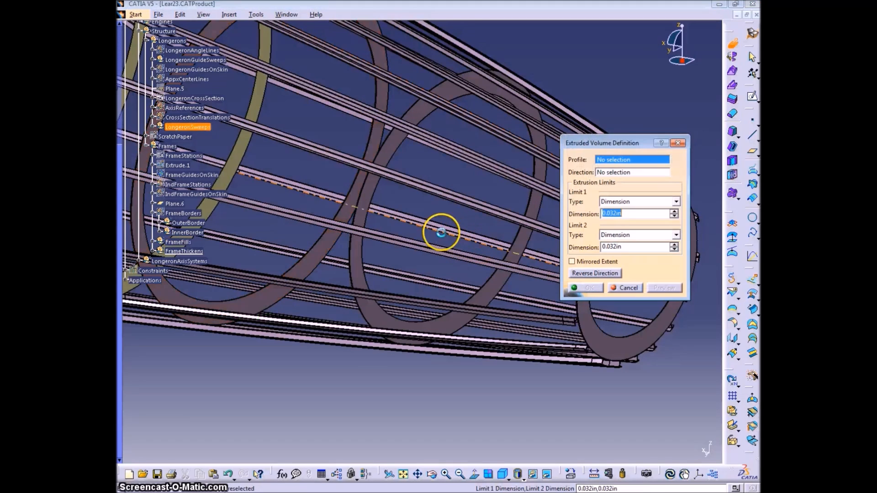
middle_drag(274, 166, 544, 260)
click(509, 249)
right_click(623, 174)
click(631, 220)
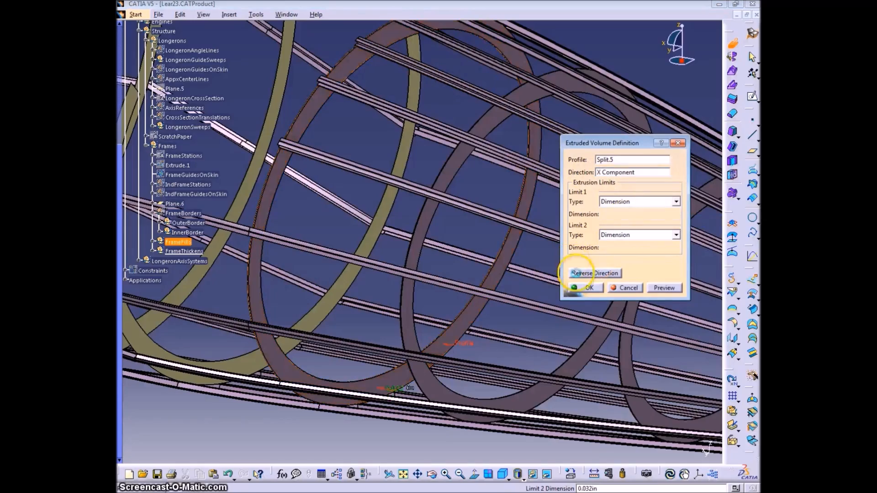
Extrude the remaining frame fills along the fuselage into volumes in the same way, with both limits at 0.032 in
middle_drag(452, 177, 345, 218)
click(344, 217)
click(725, 247)
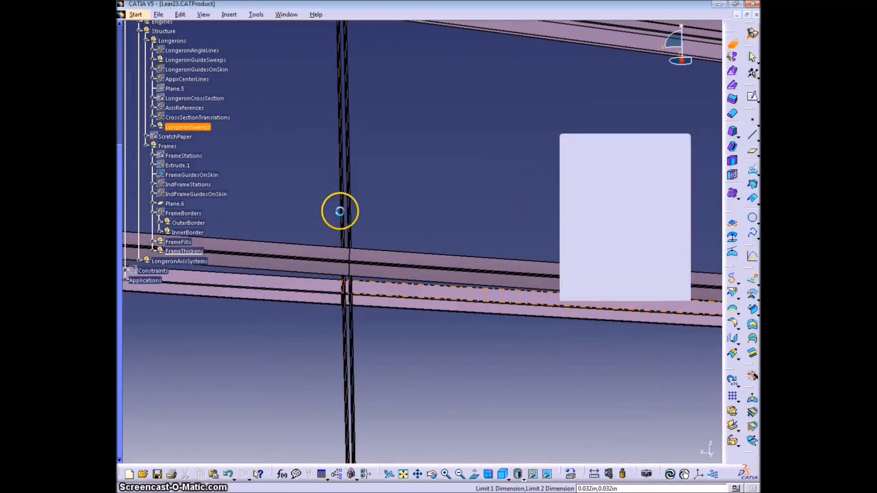
click(340, 210)
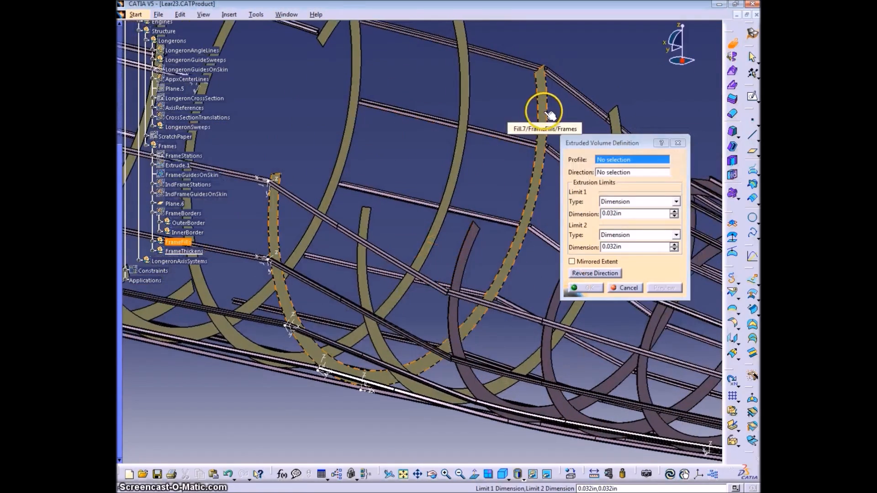
right_click(624, 227)
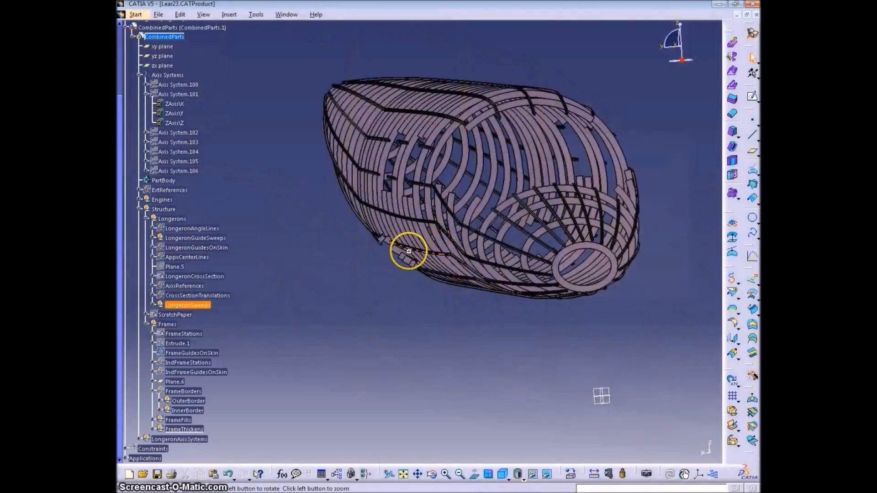
middle_drag(218, 390, 461, 183)
middle_drag(395, 208, 511, 321)
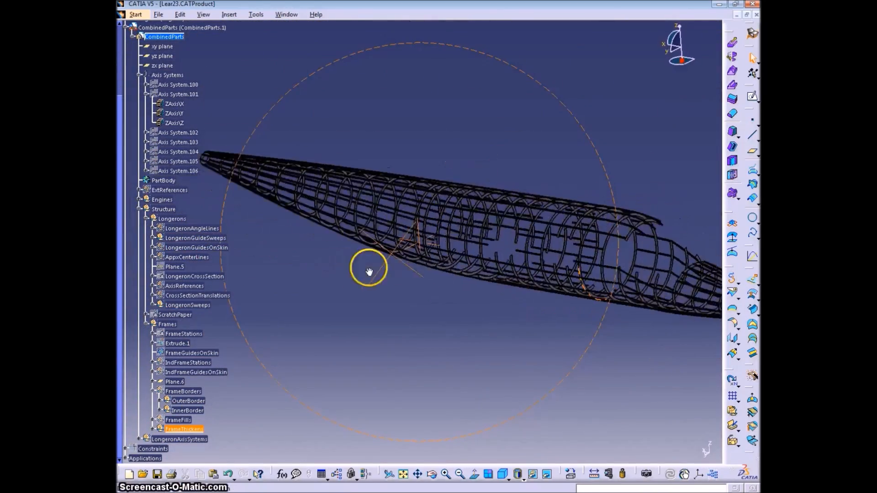